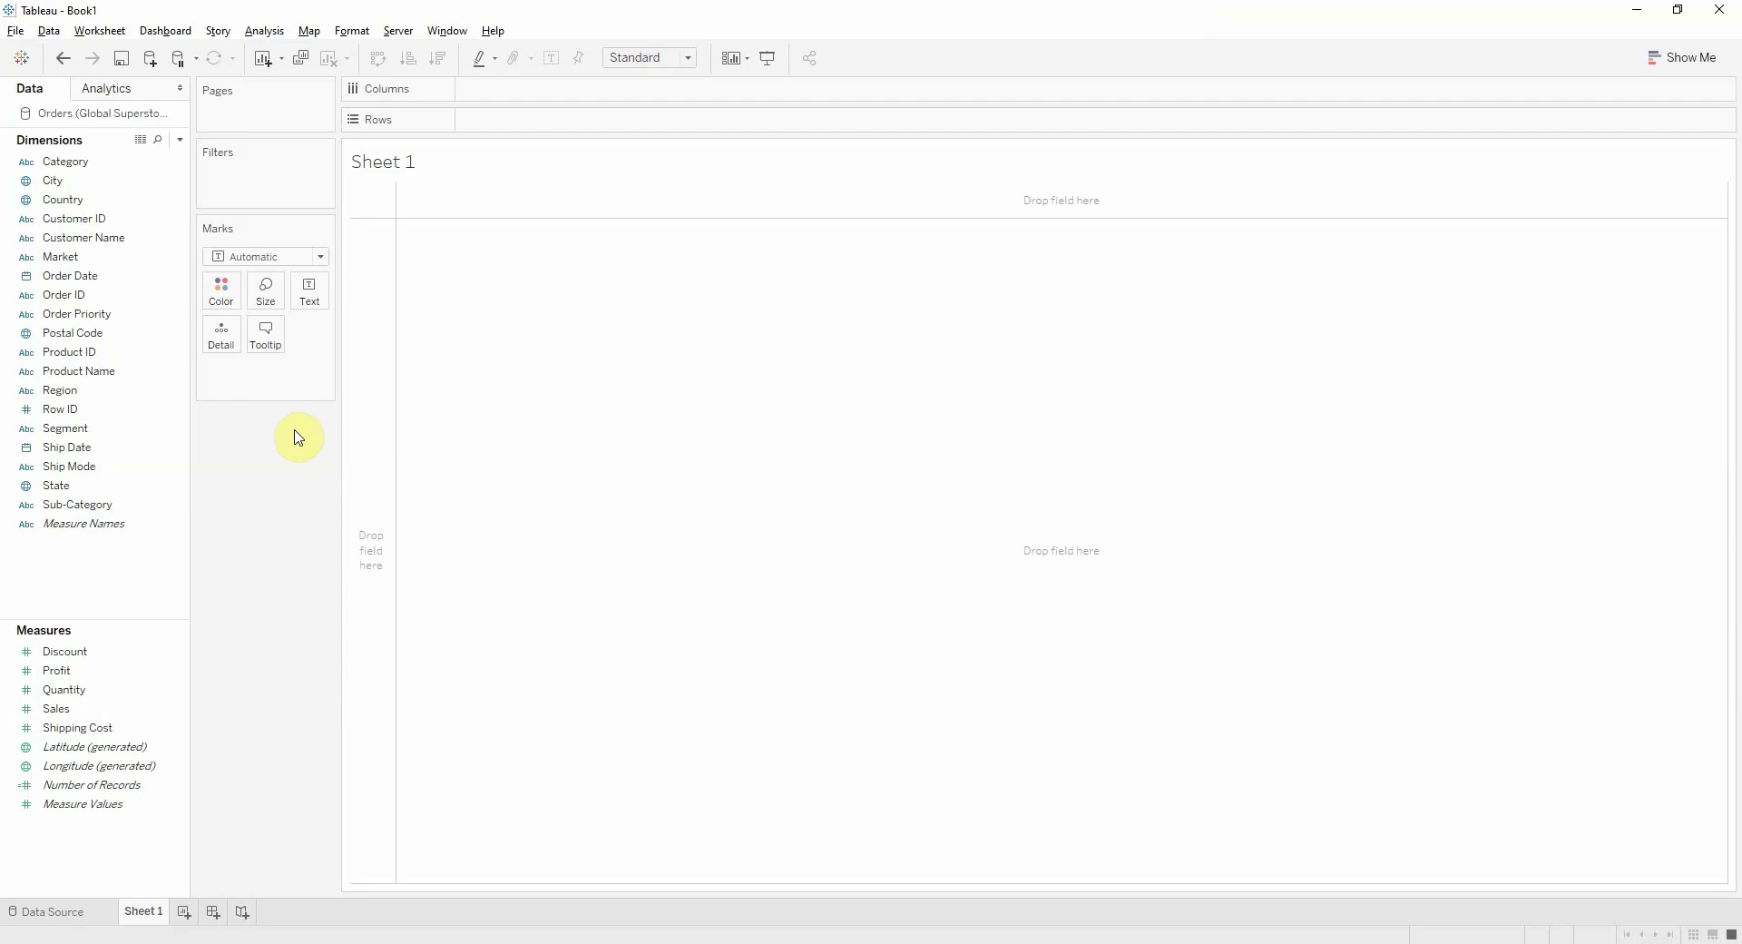
Create a calculated field 'First Purchase' with formula { FIXED [Customer ID]:MIN([Order Date])}
right_click(86, 575)
left_click(109, 580)
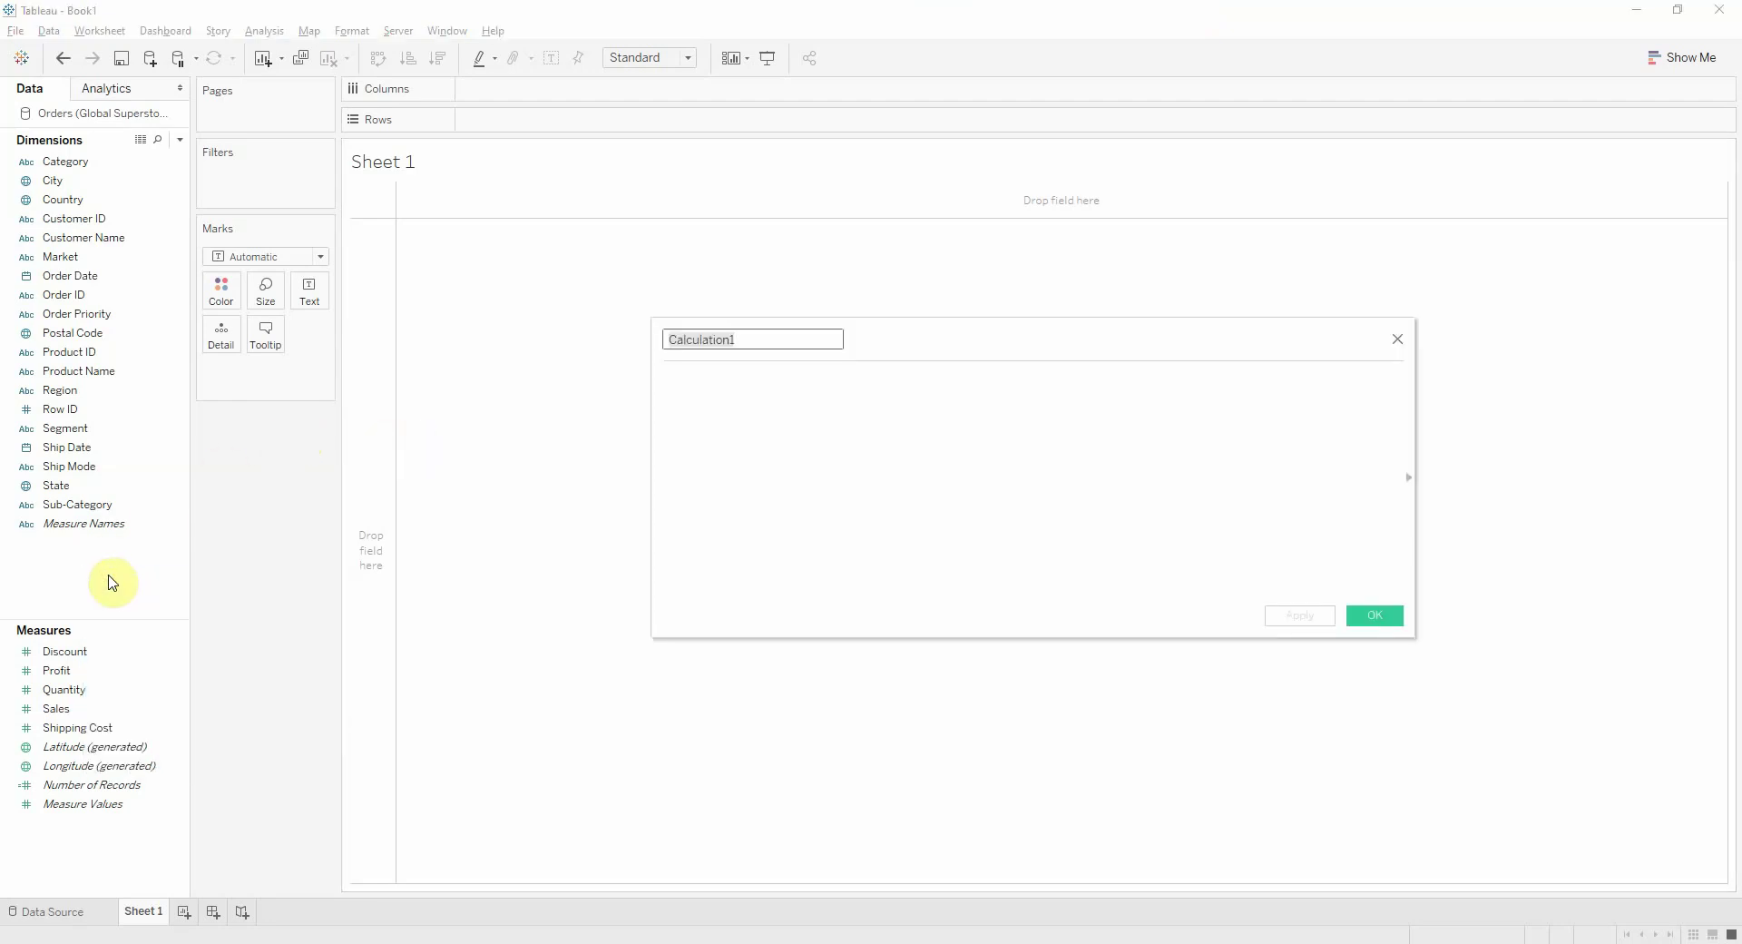
type("First ")
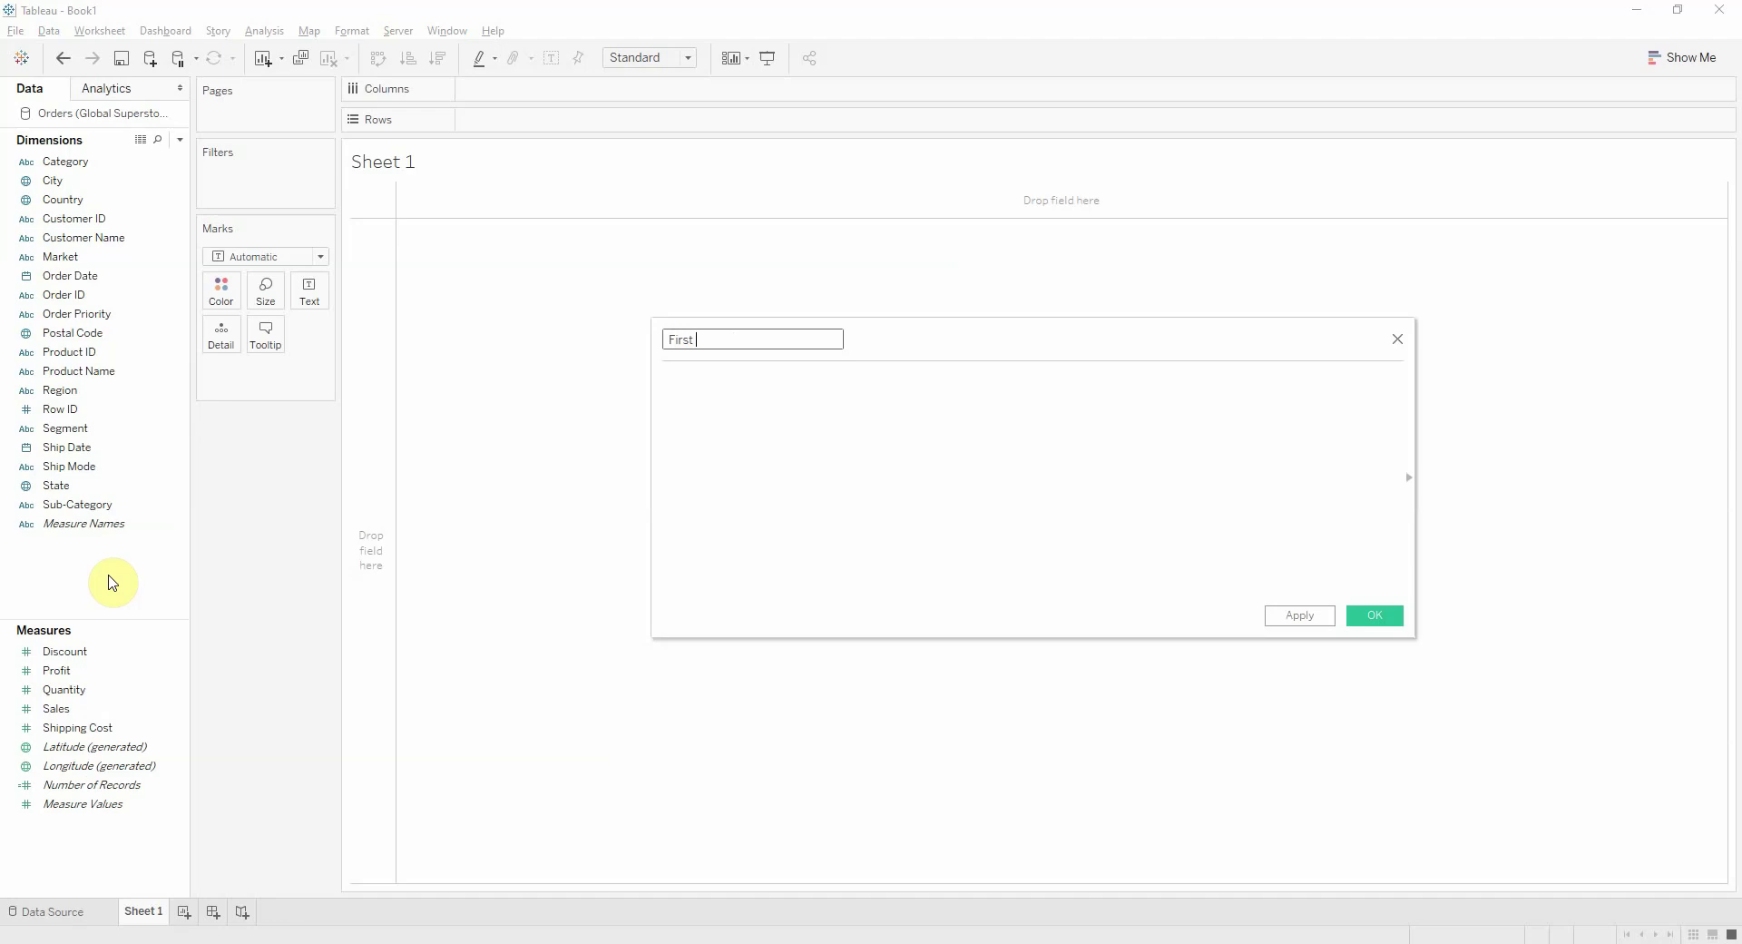
type("Purchase")
key("Tab")
type("{ FIXED")
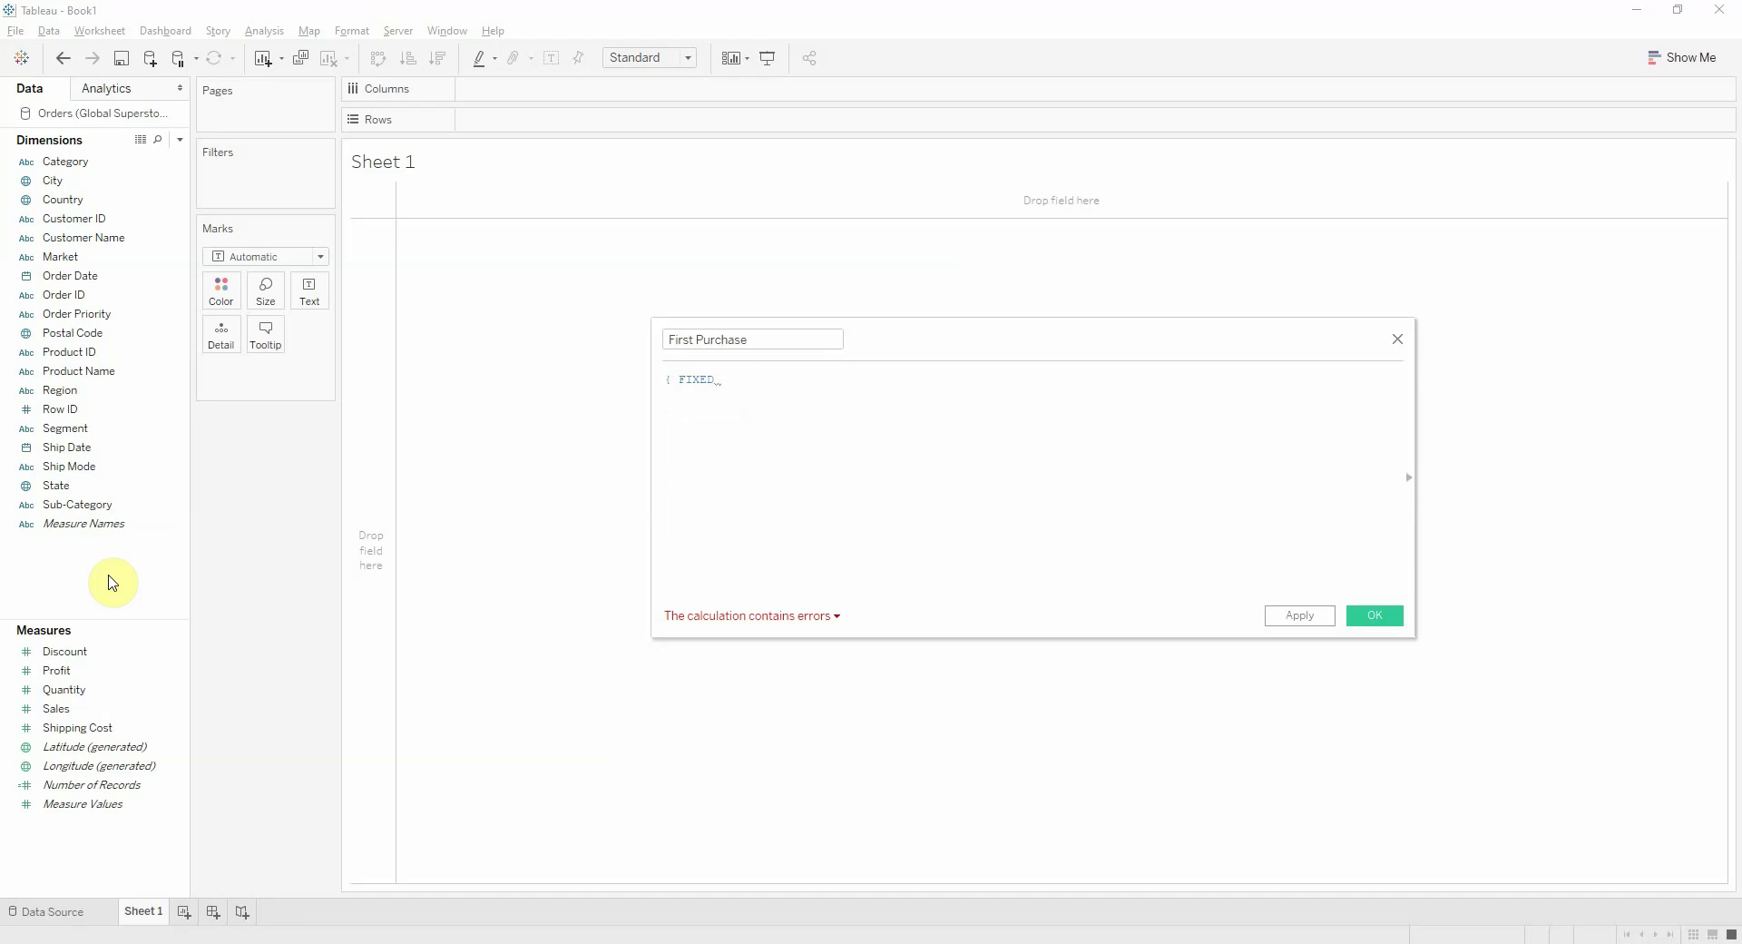
type(" [Customer ID]")
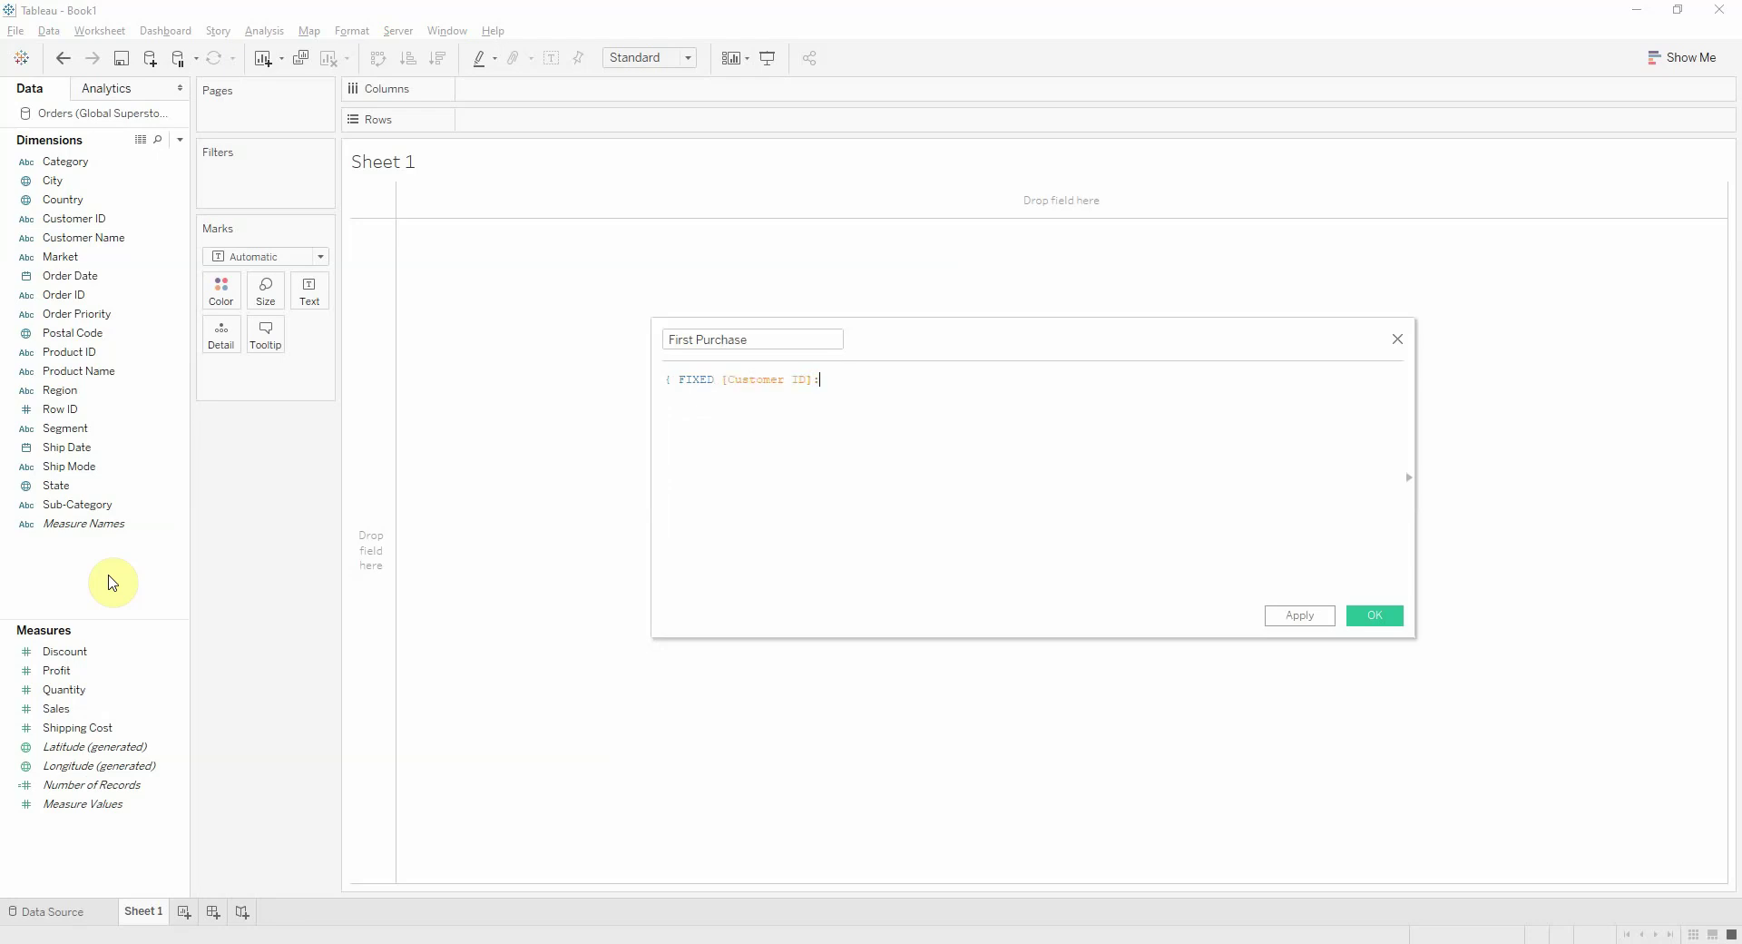
type(":MIN([Order Date])")
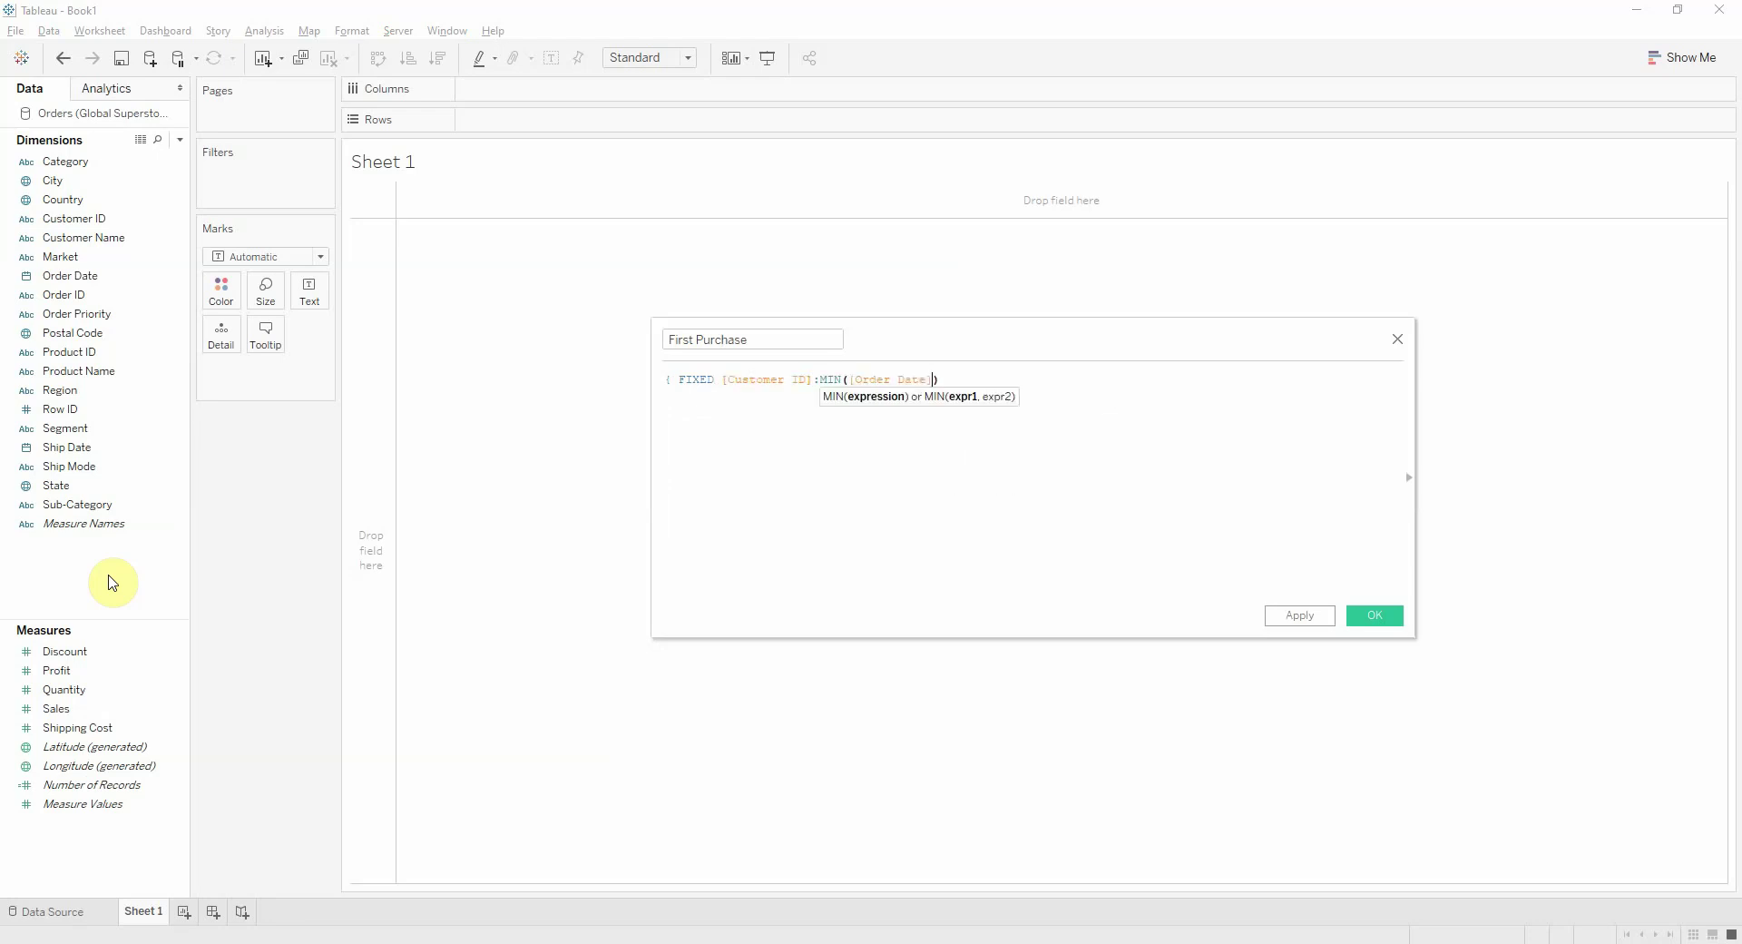
type("}")
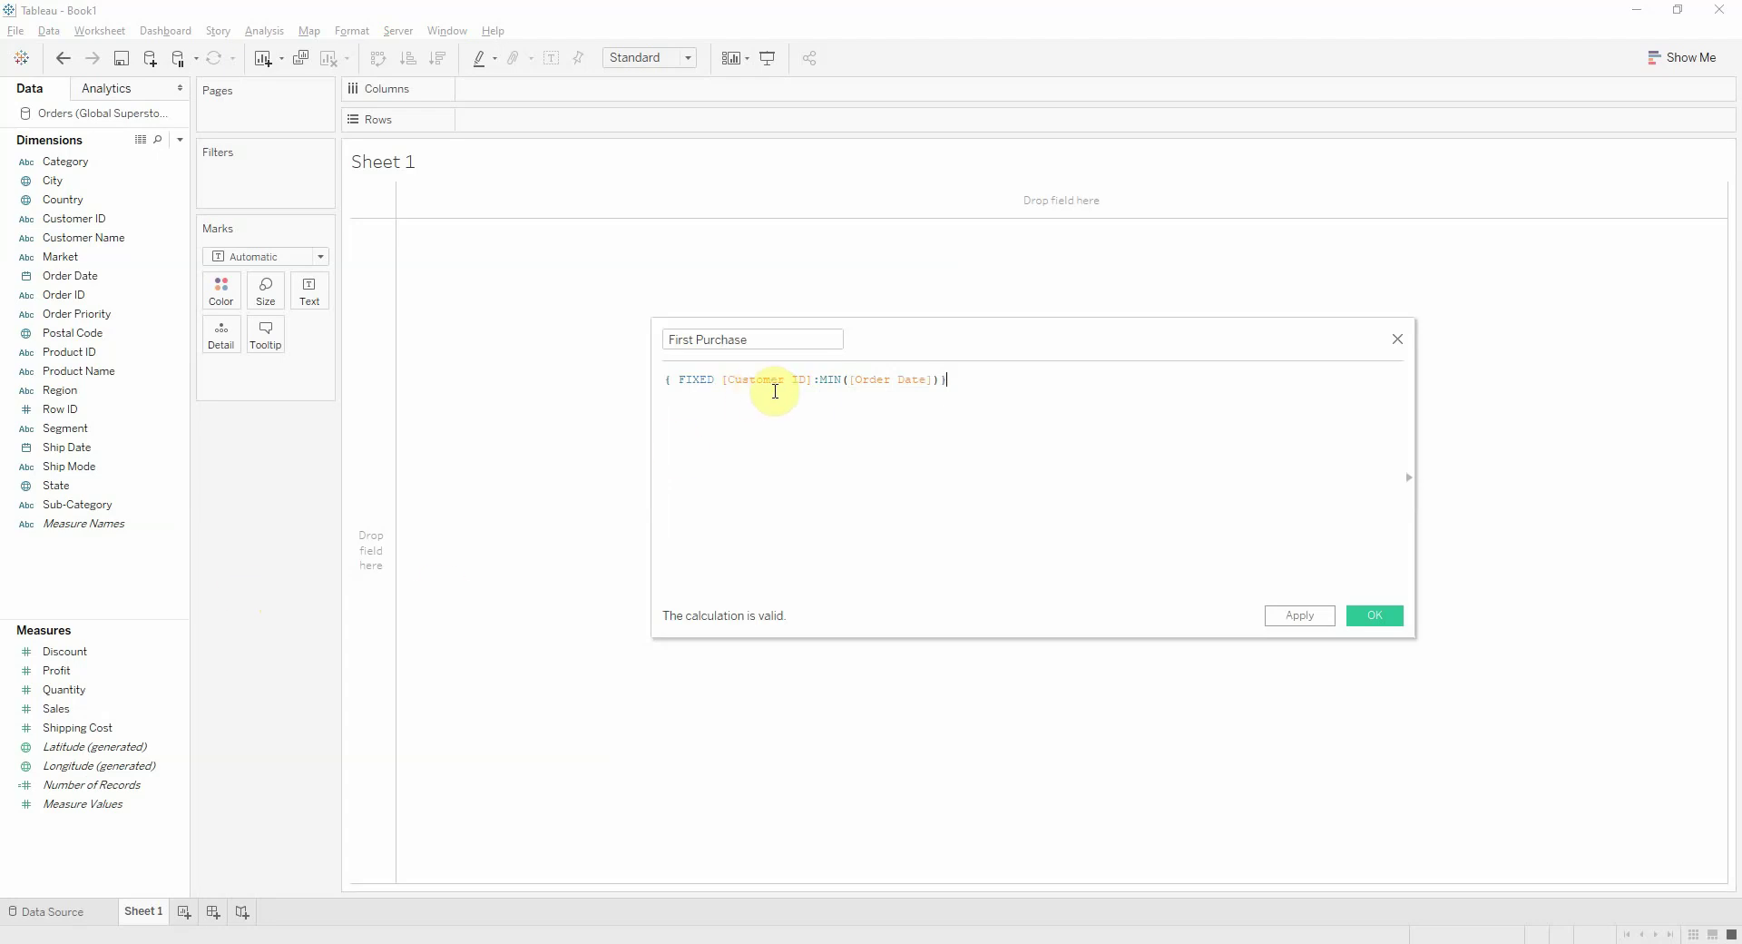
left_click(1372, 617)
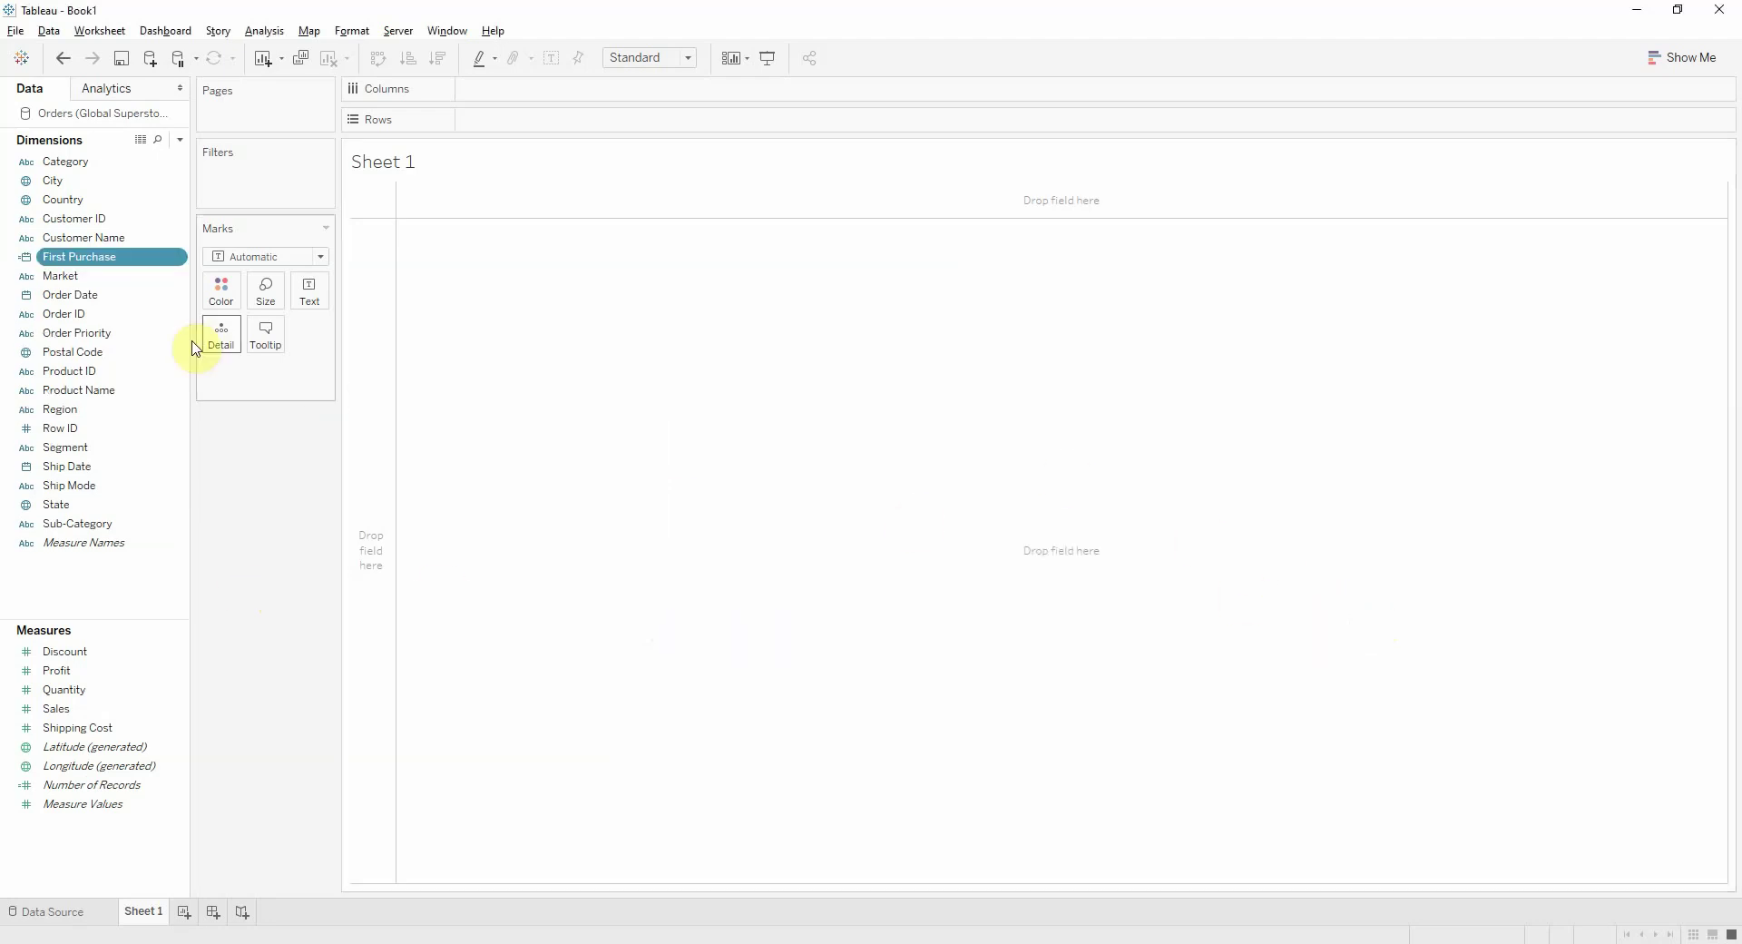
Start a calculated field named Second Purchase, beginning with { FIXED [Customer ID]:MIN(IF
right_click(59, 576)
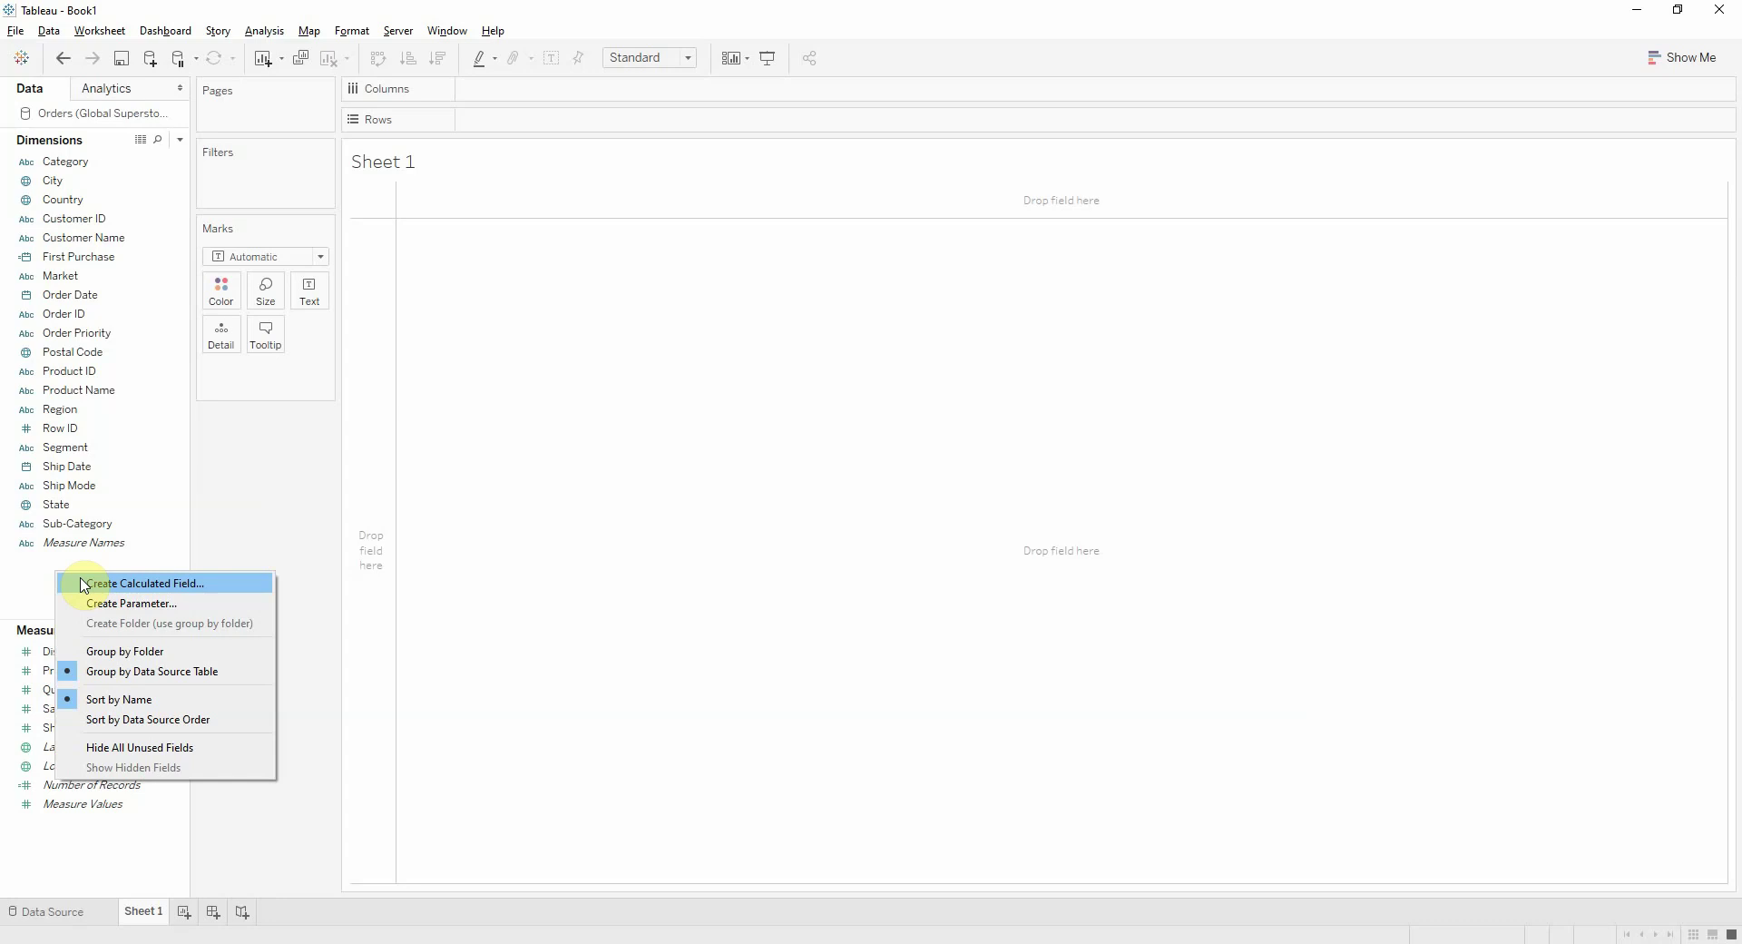
left_click(83, 584)
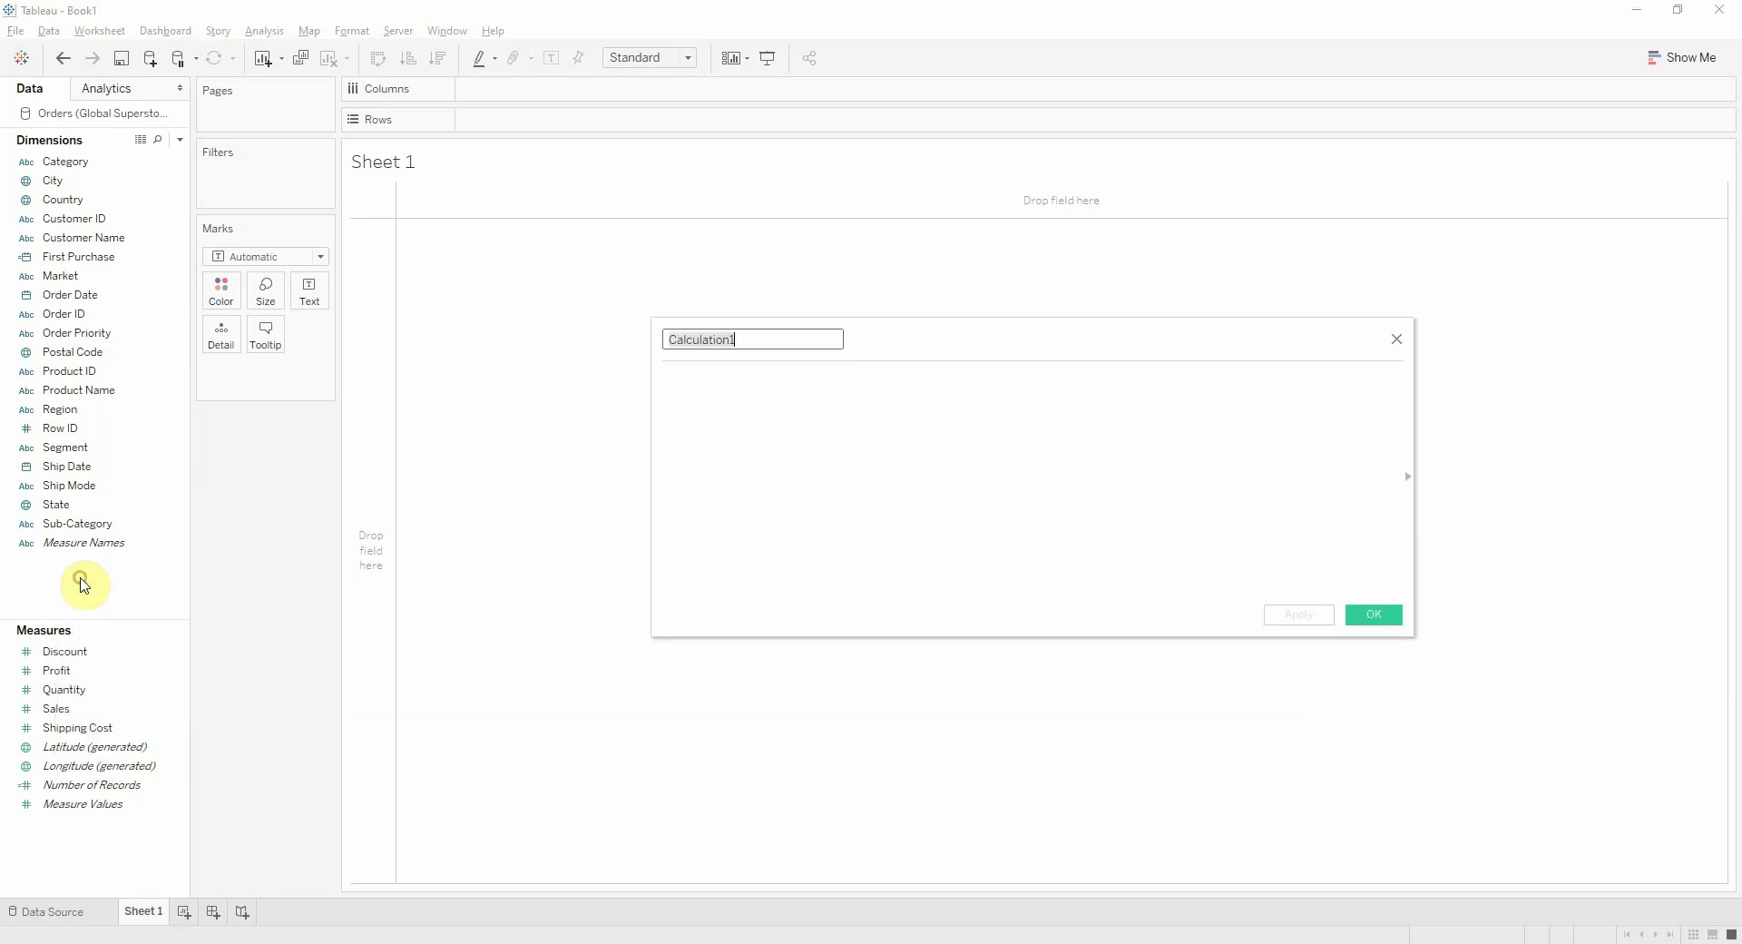
type("Sec")
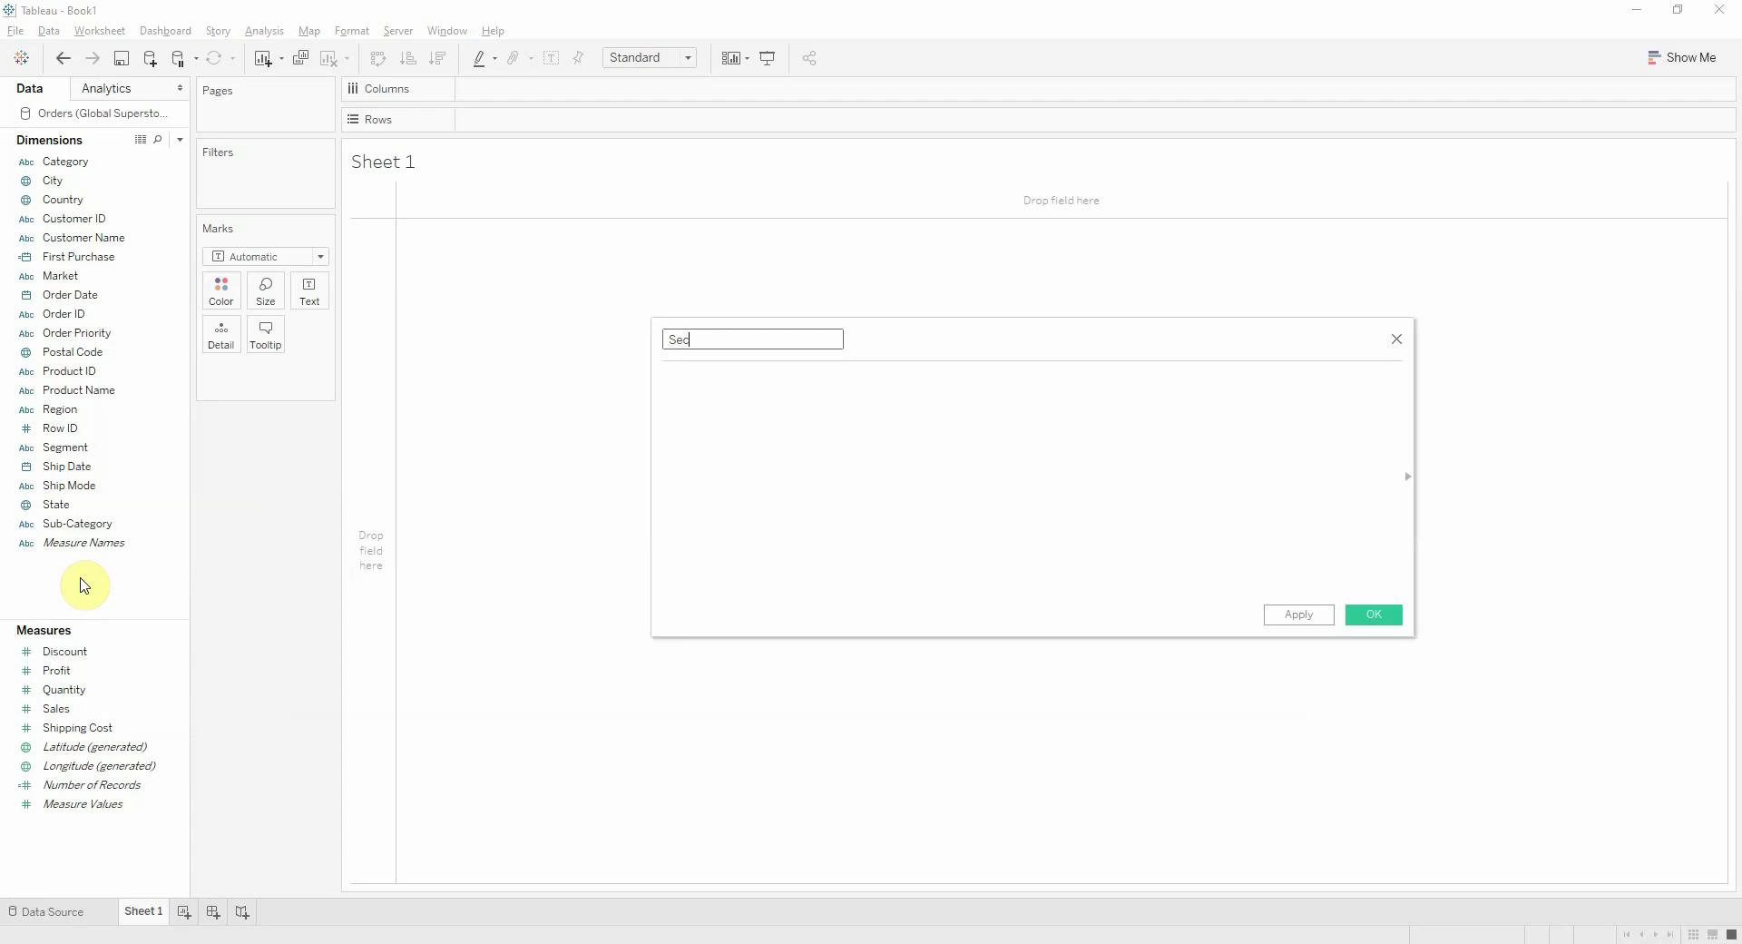
type("ond Purch")
key("BackSpace")
key("BackSpace")
key("BackSpace")
type("urchase")
key("Tab")
type("{ FIXED ")
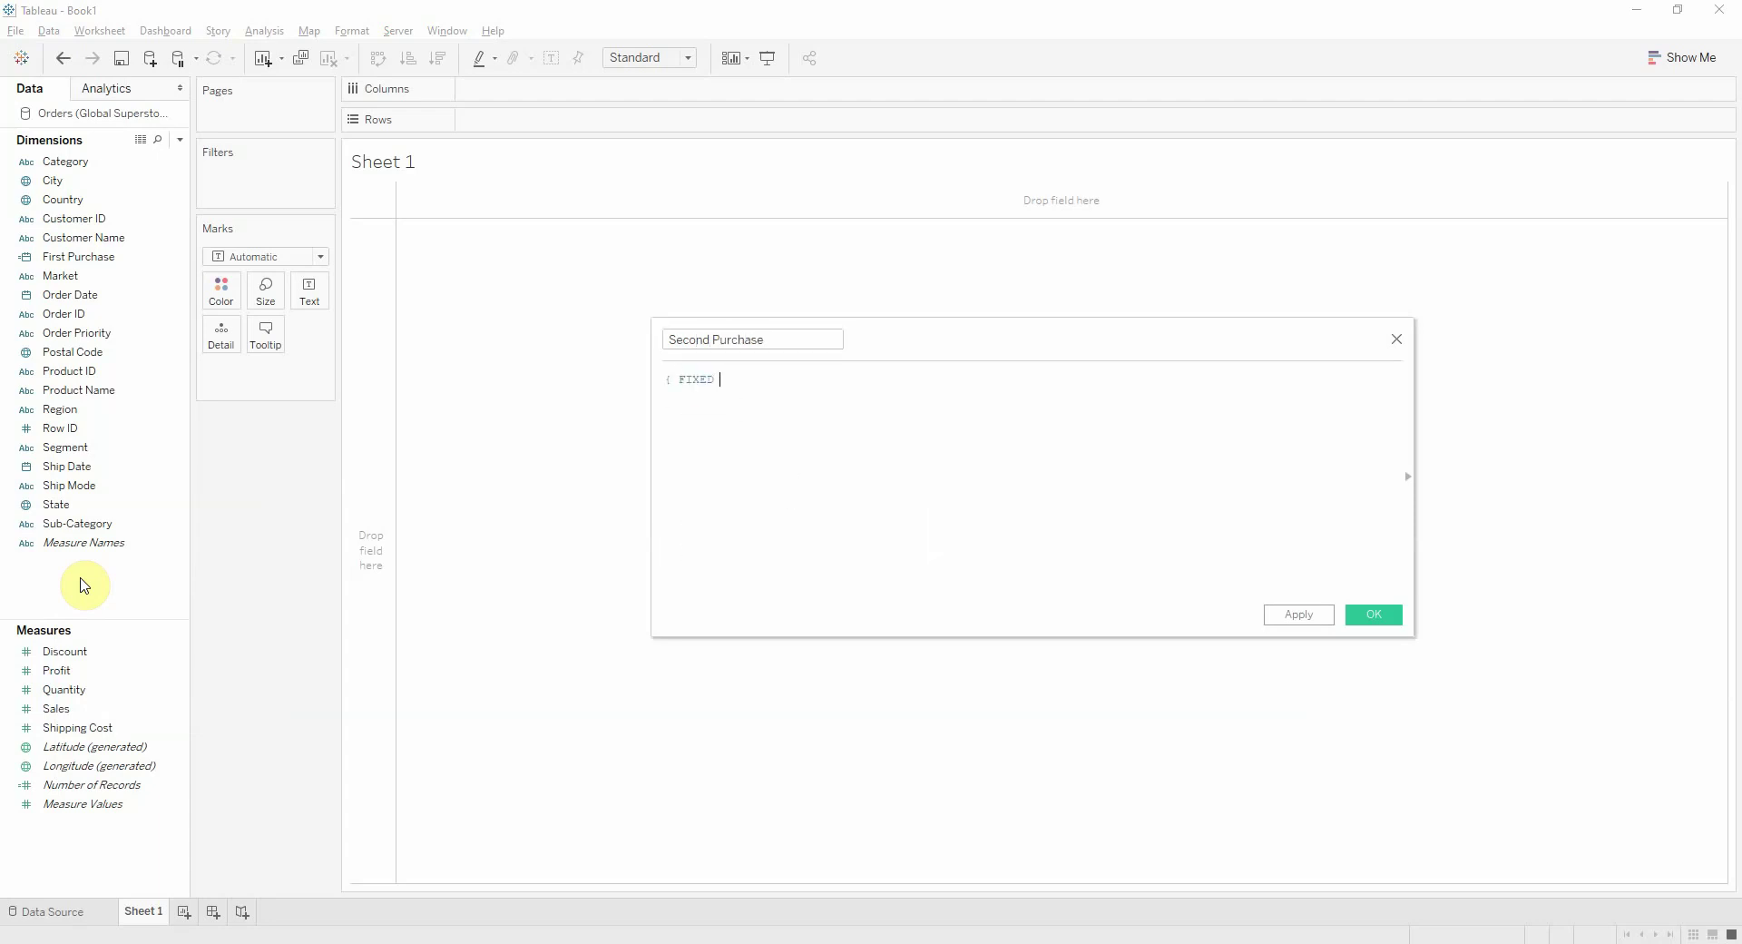
type("[Customer ID]:MIN(")
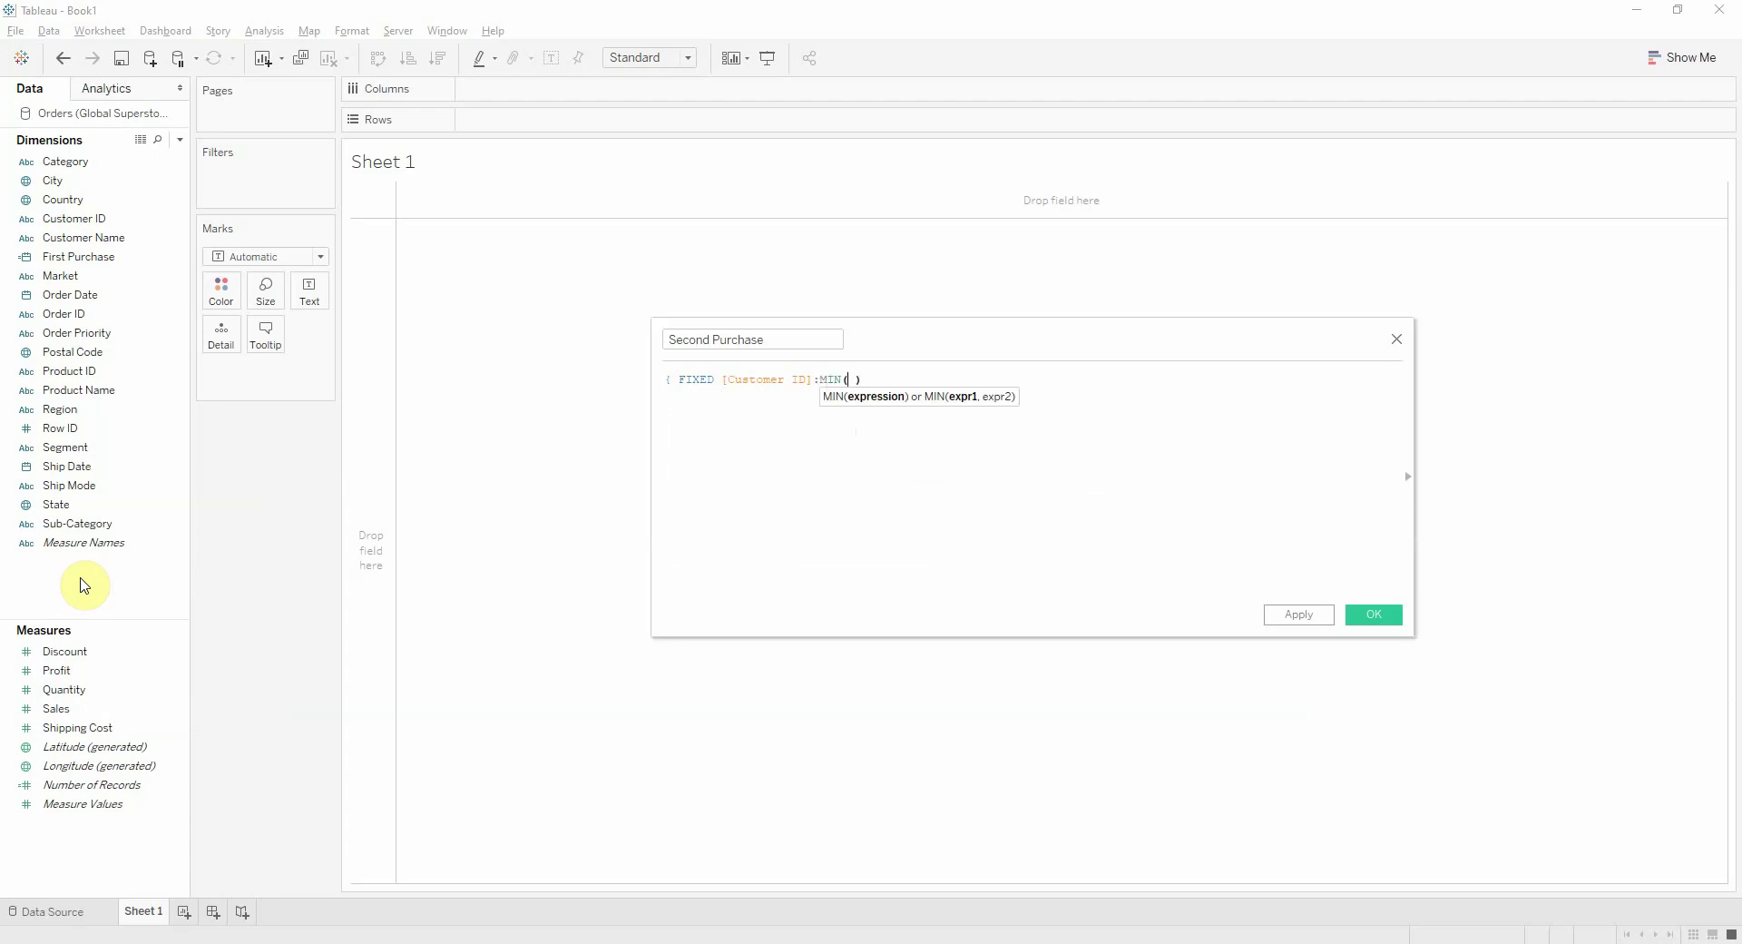
type("If")
key("Return")
Complete the formula with [Order Date]>[First Purchase] THEN [Order Date] END)} and save
type("[Or")
key("Return")
type(">")
type("FIR")
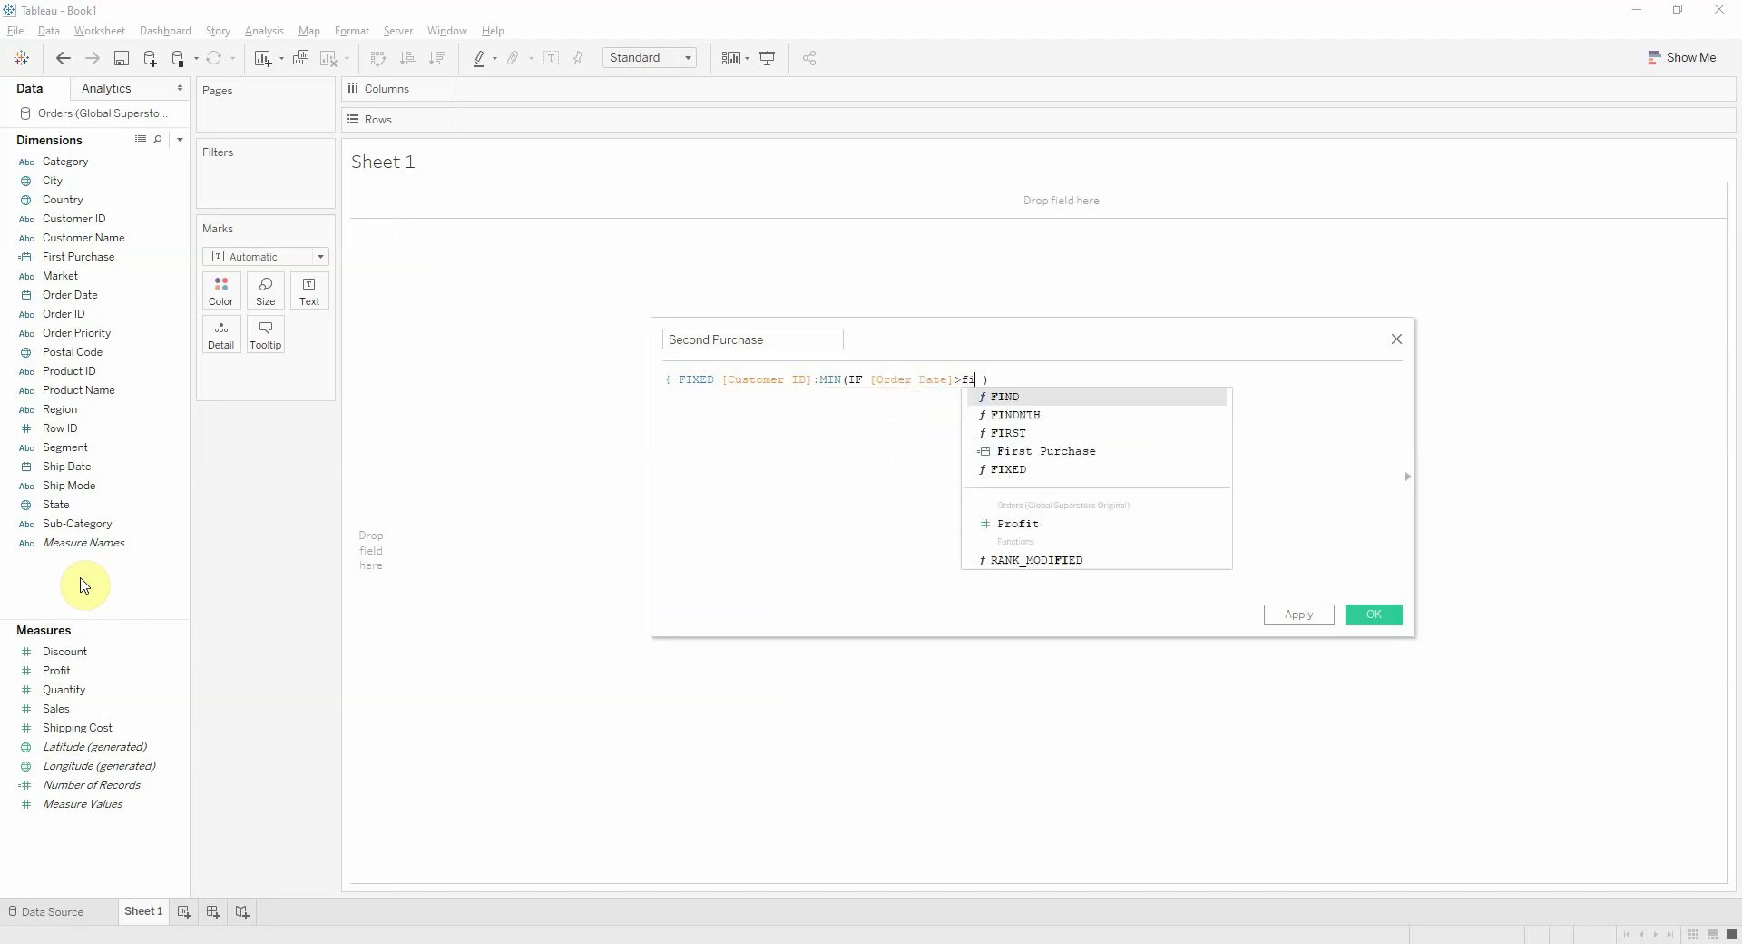
key("Return")
key("BackSpace")
key("BackSpace")
key("BackSpace")
key("BackSpace")
key("BackSpace")
key("BackSpace")
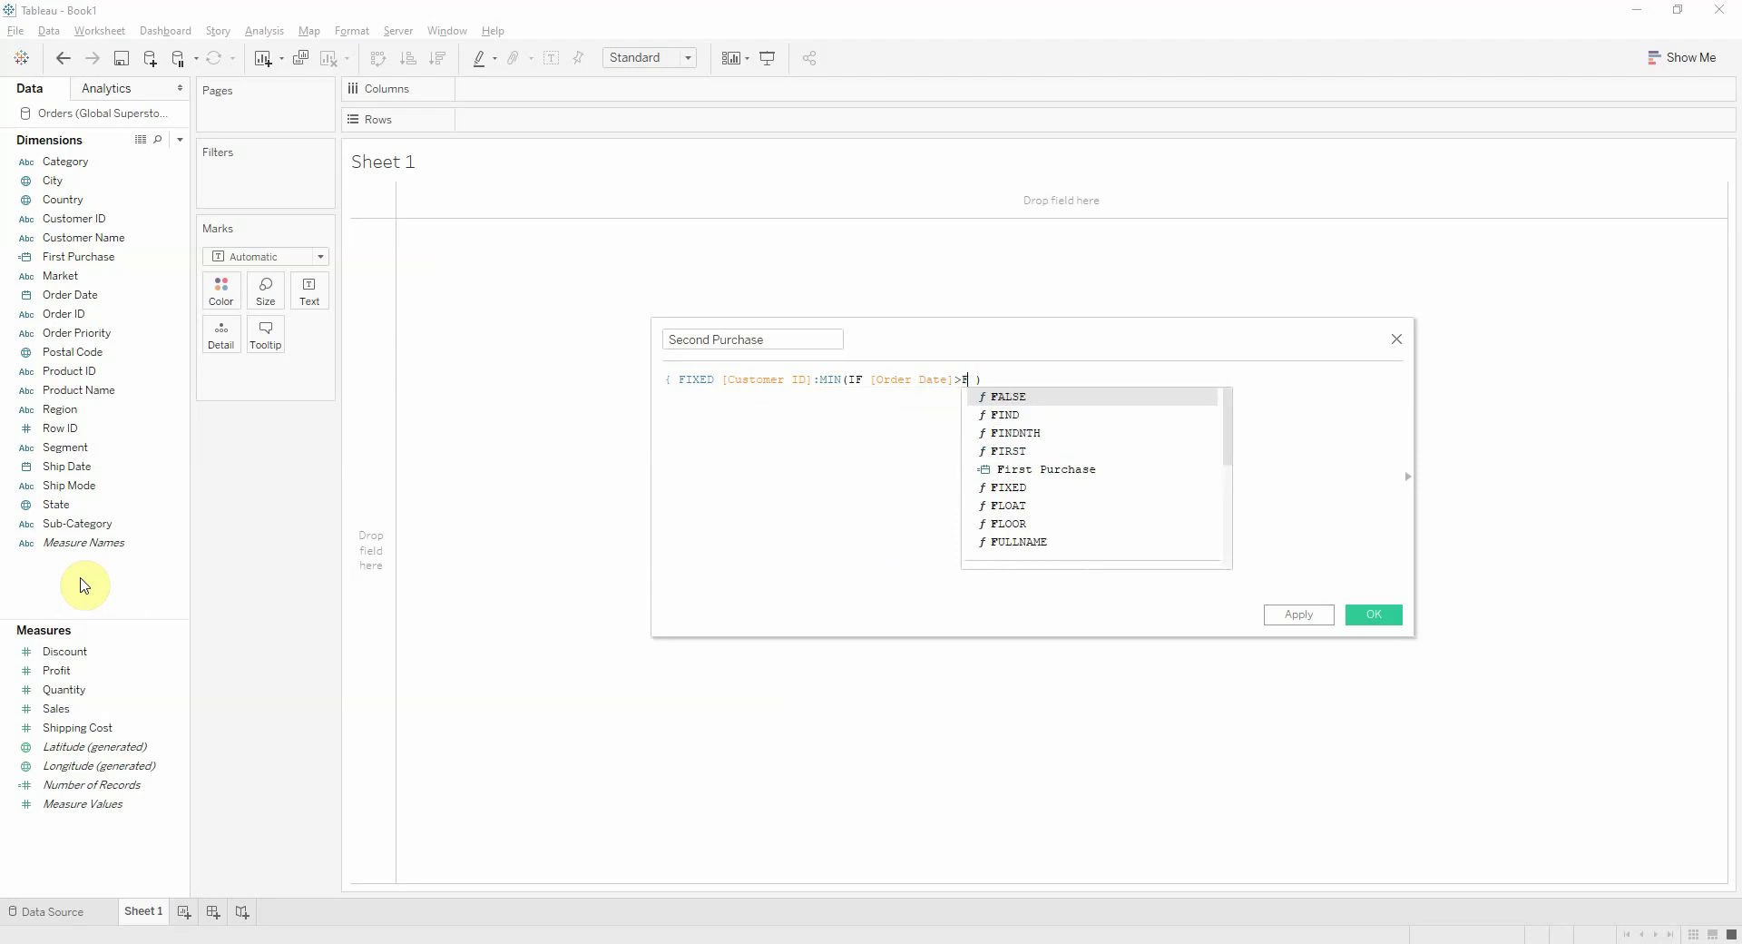
type("firs")
key("Down")
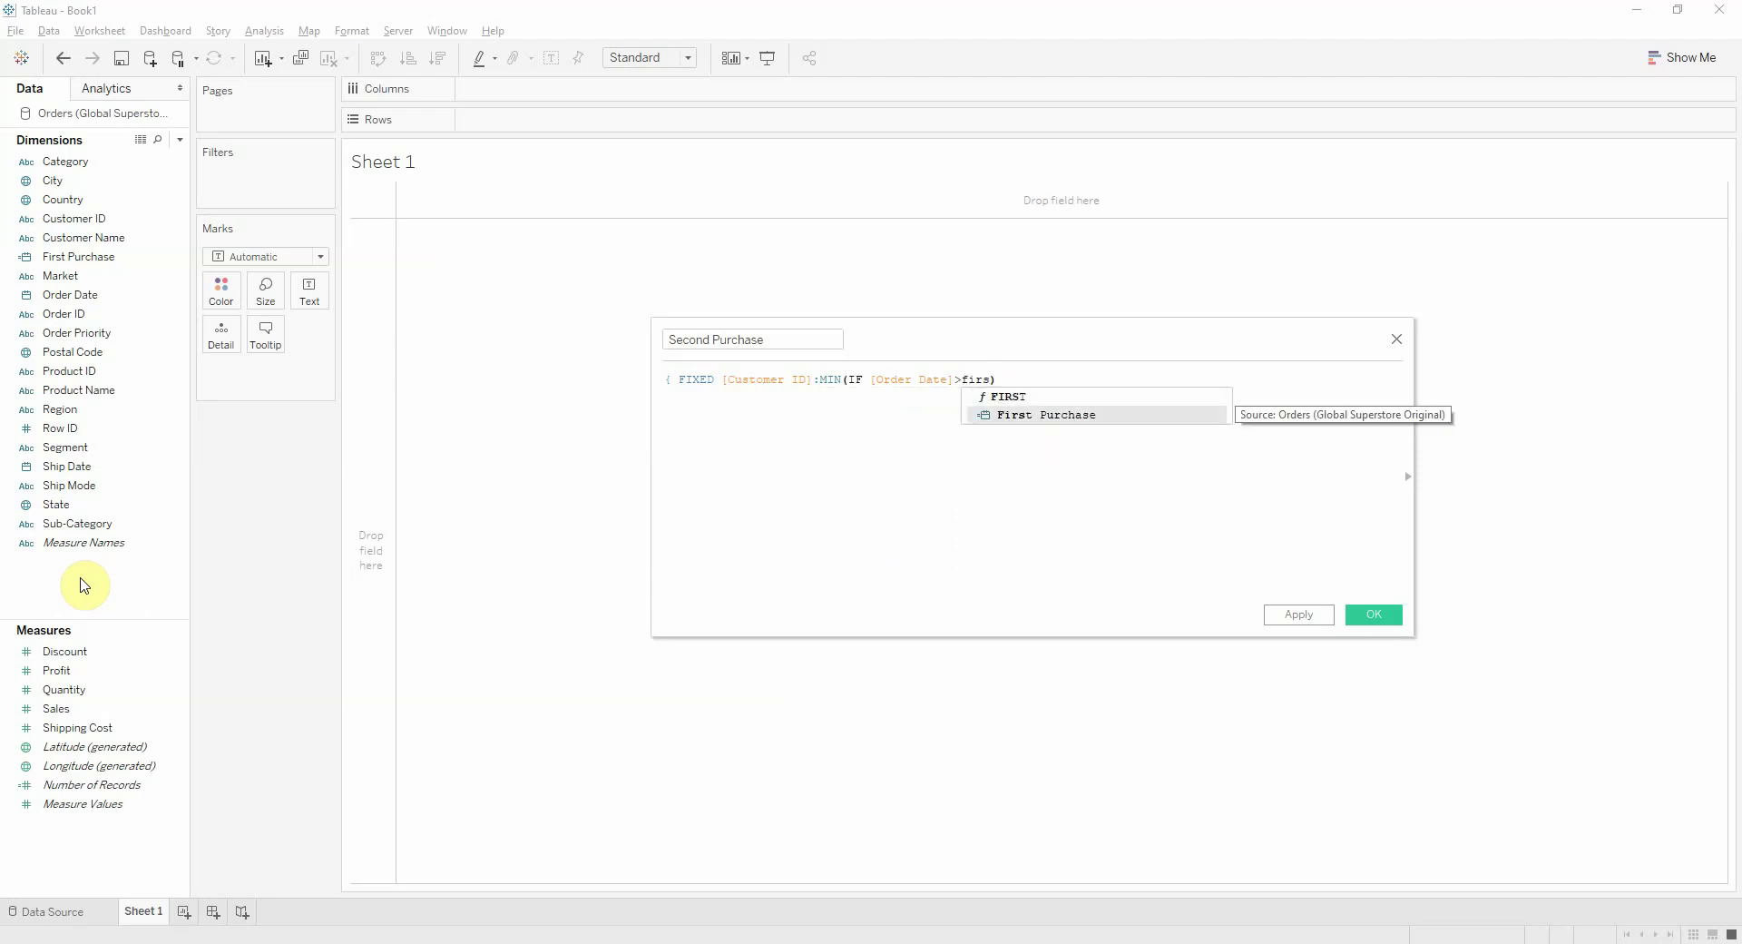
key("Return")
type("then order")
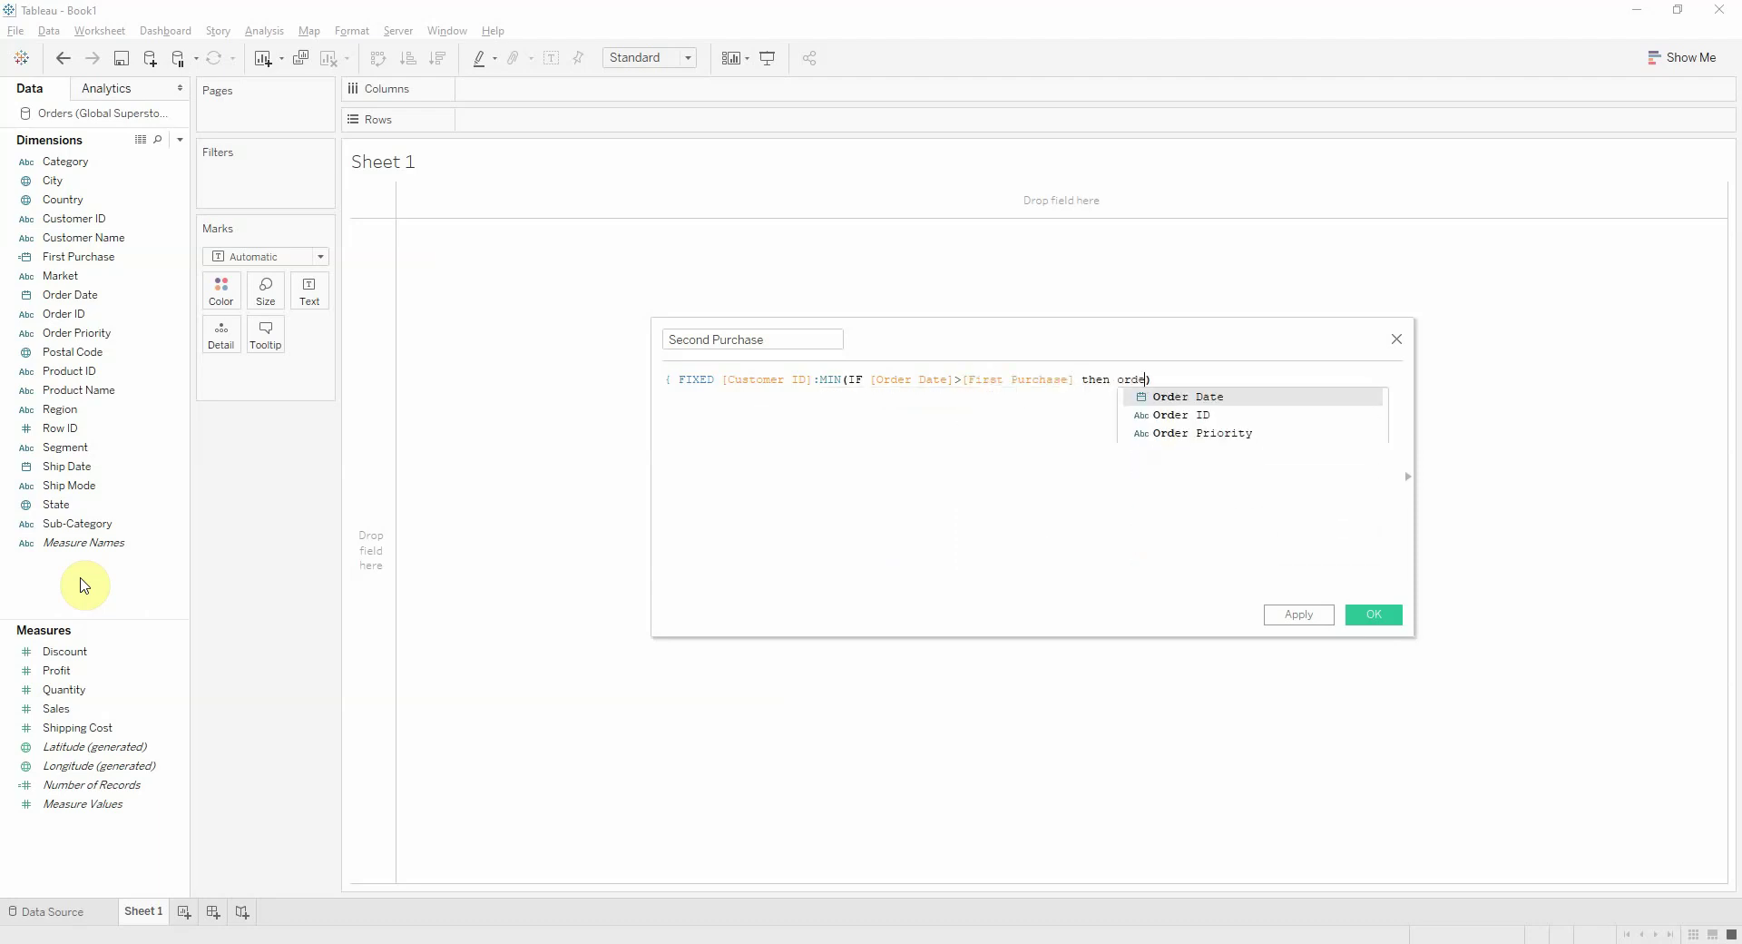
key("Return")
type("en")
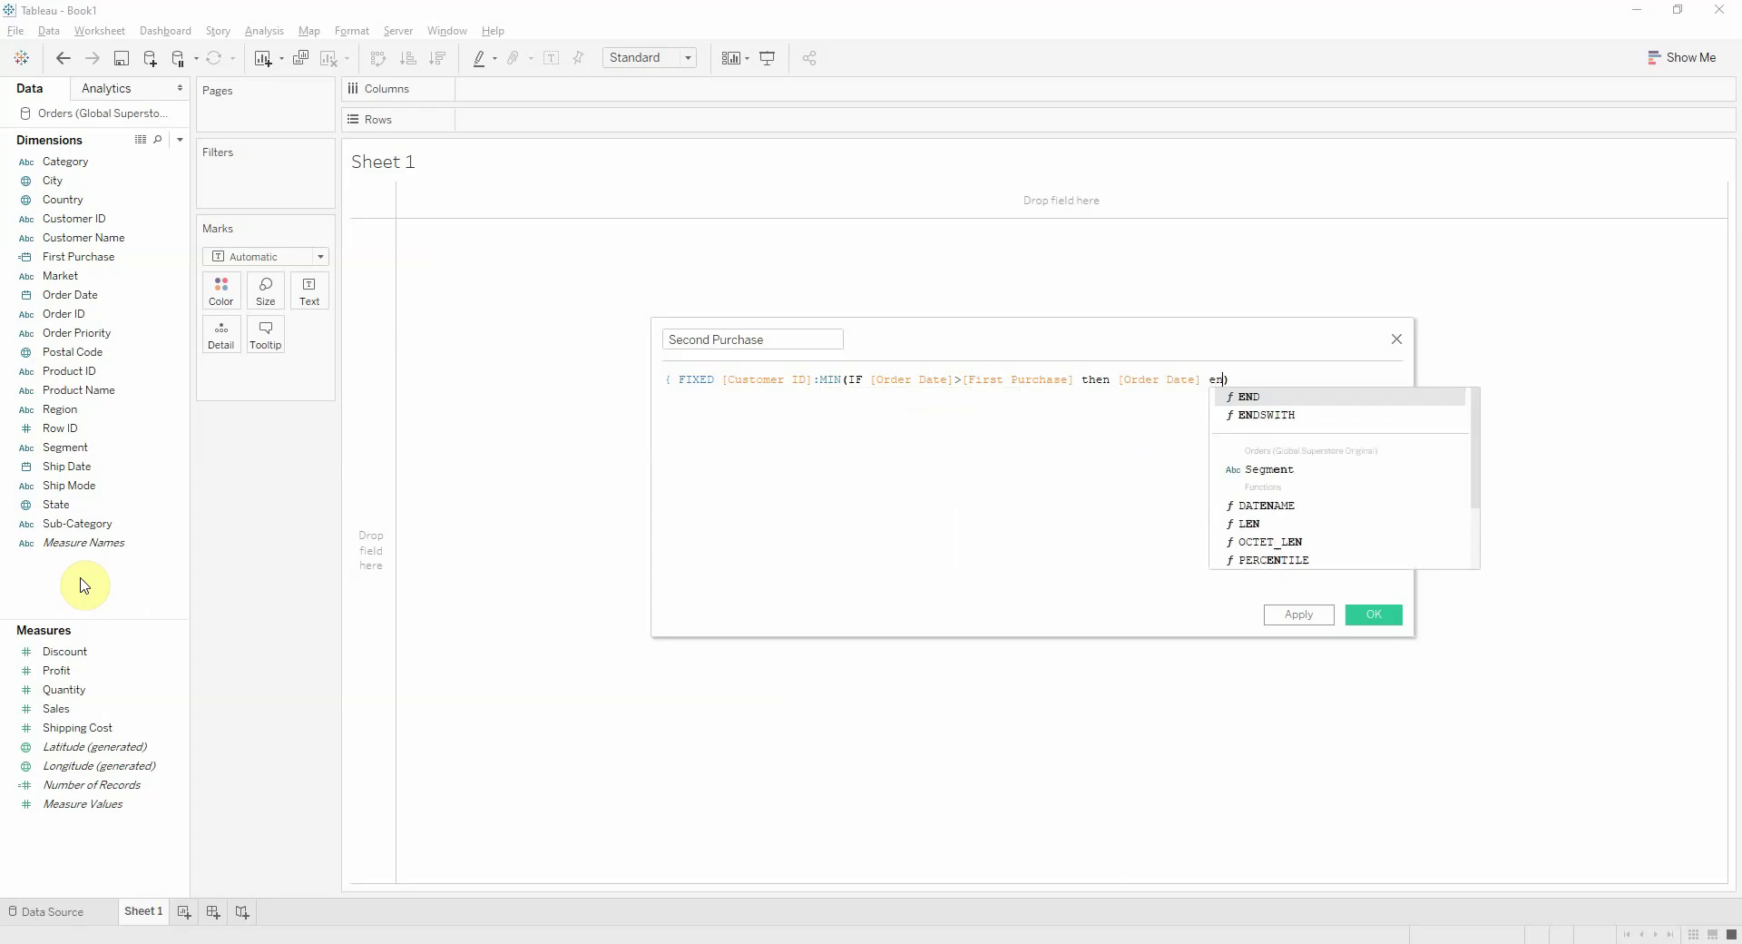
key("Return")
key("End")
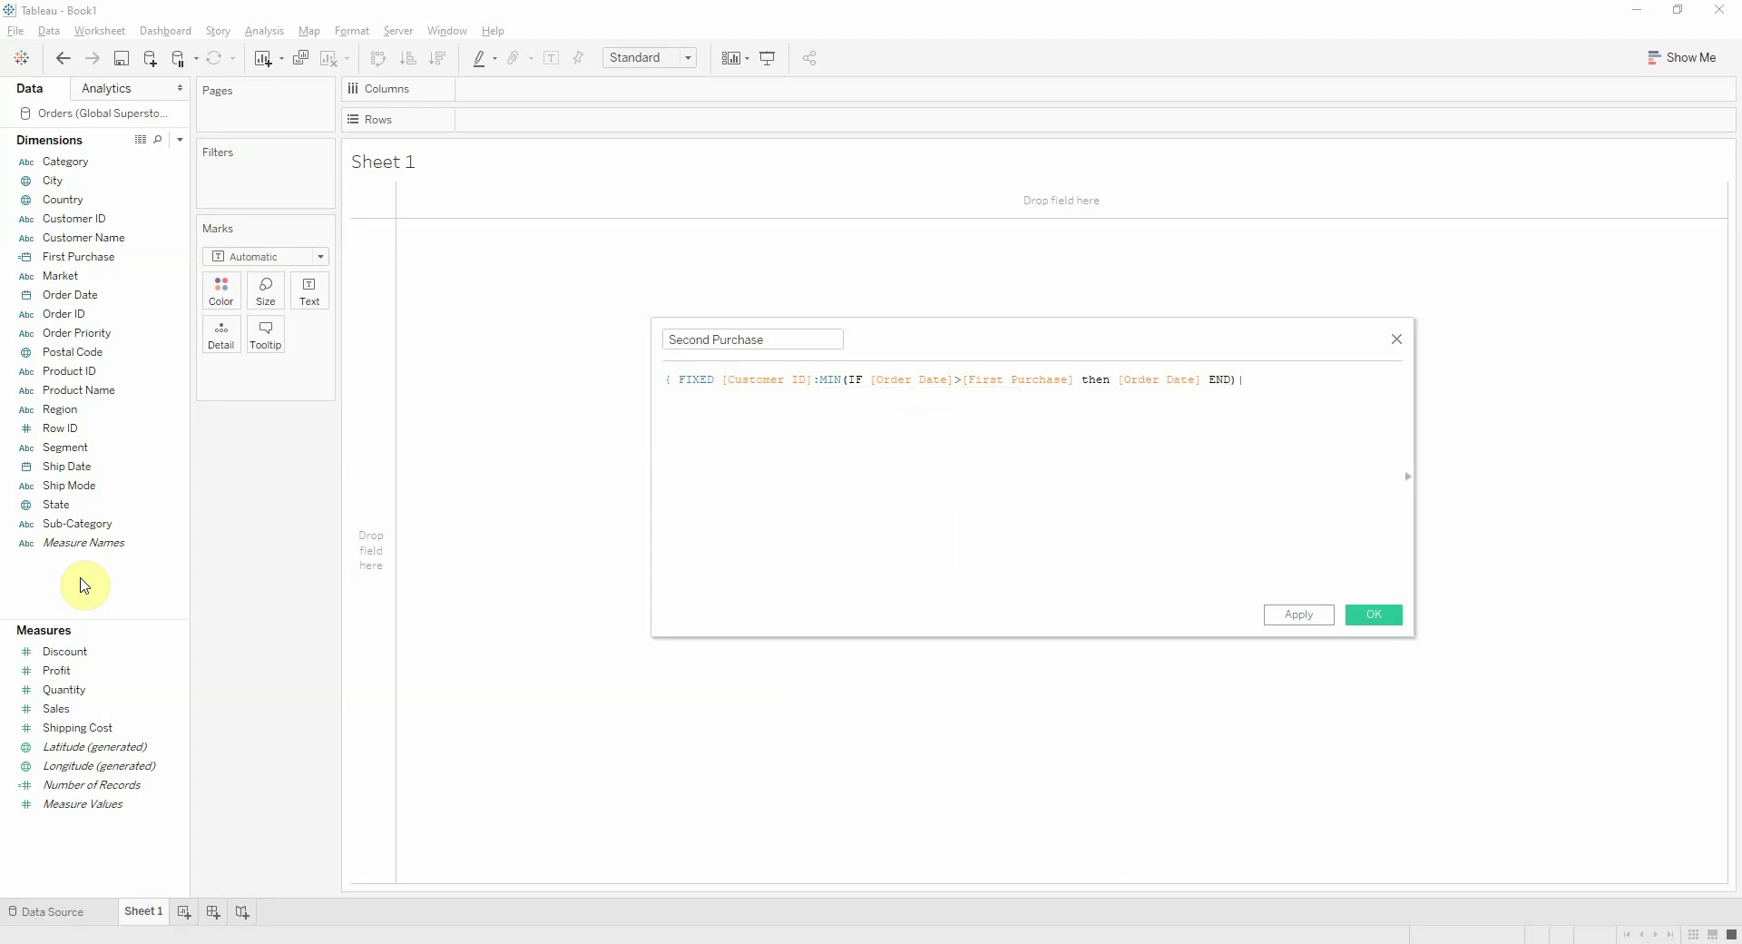
type("}")
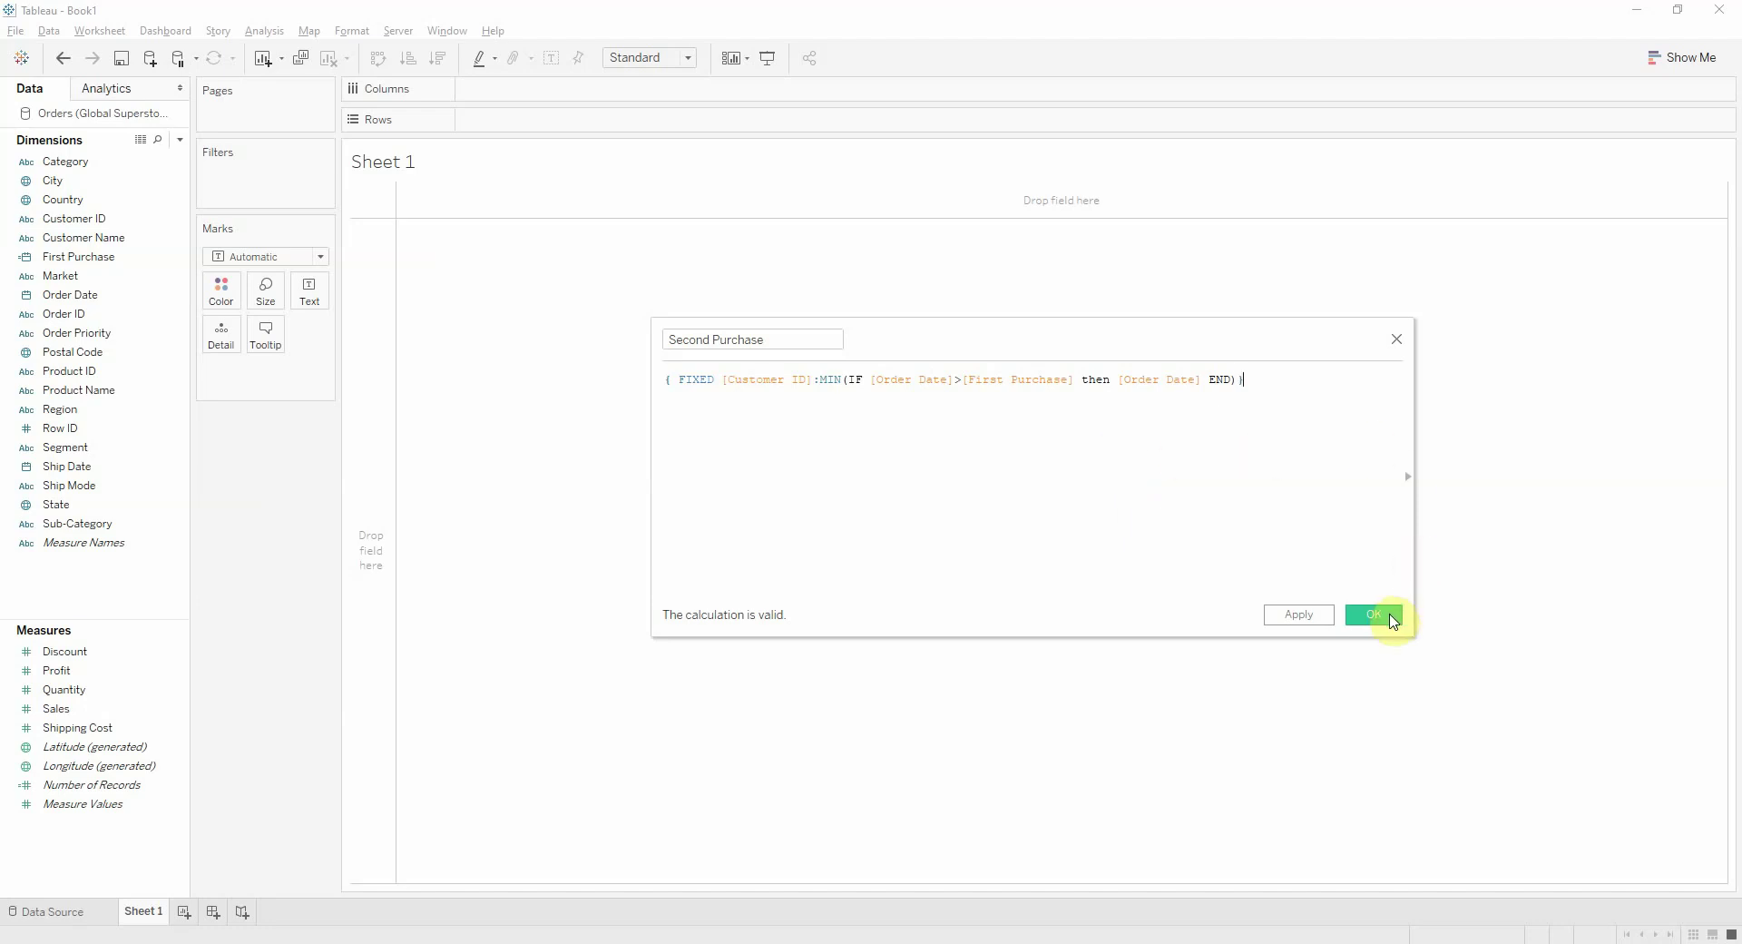
left_click(1395, 619)
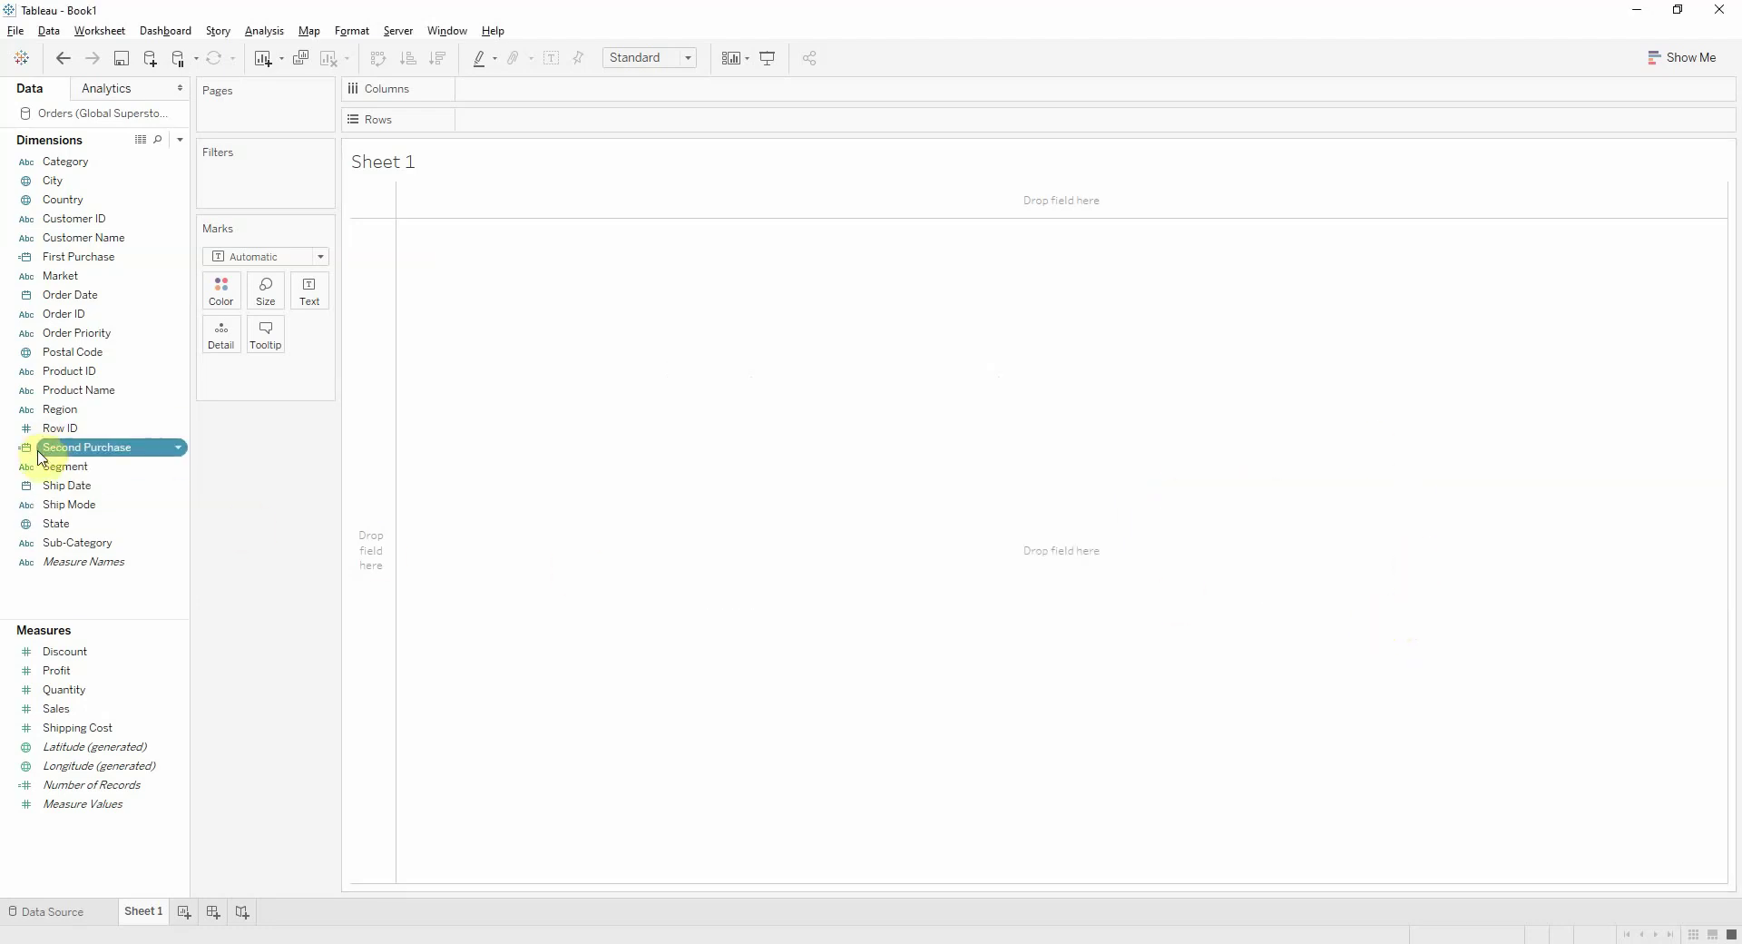
Start a new calculated field named Quarters to Repeat Purchase
right_click(63, 604)
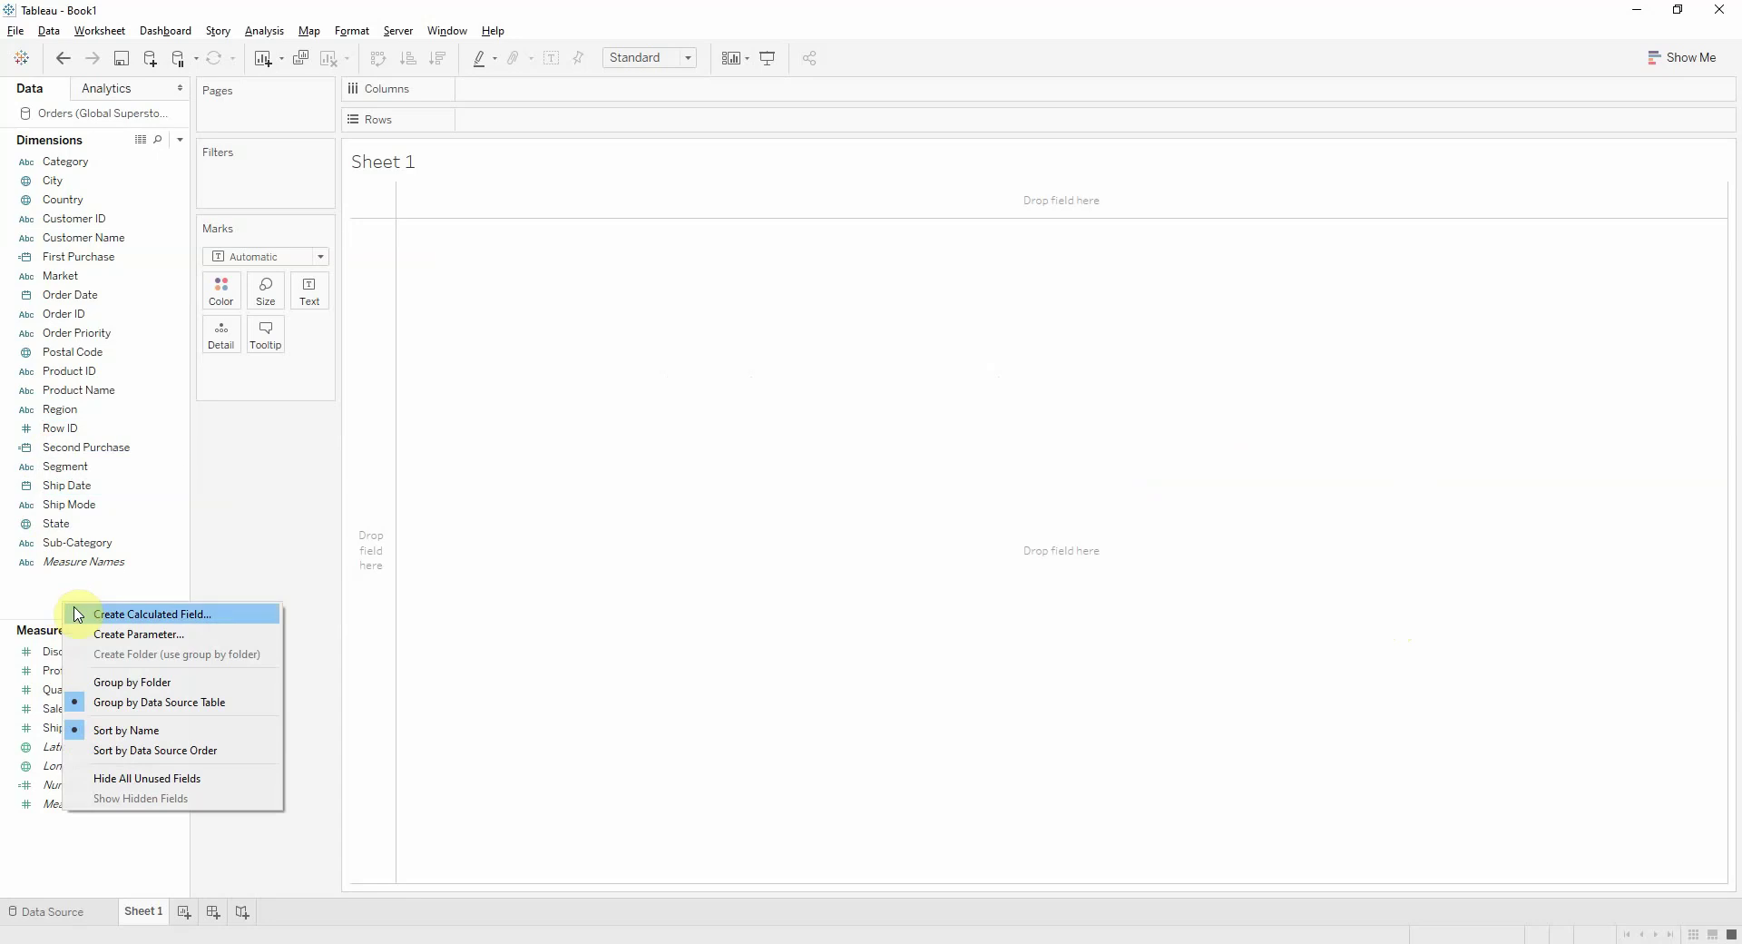
left_click(77, 613)
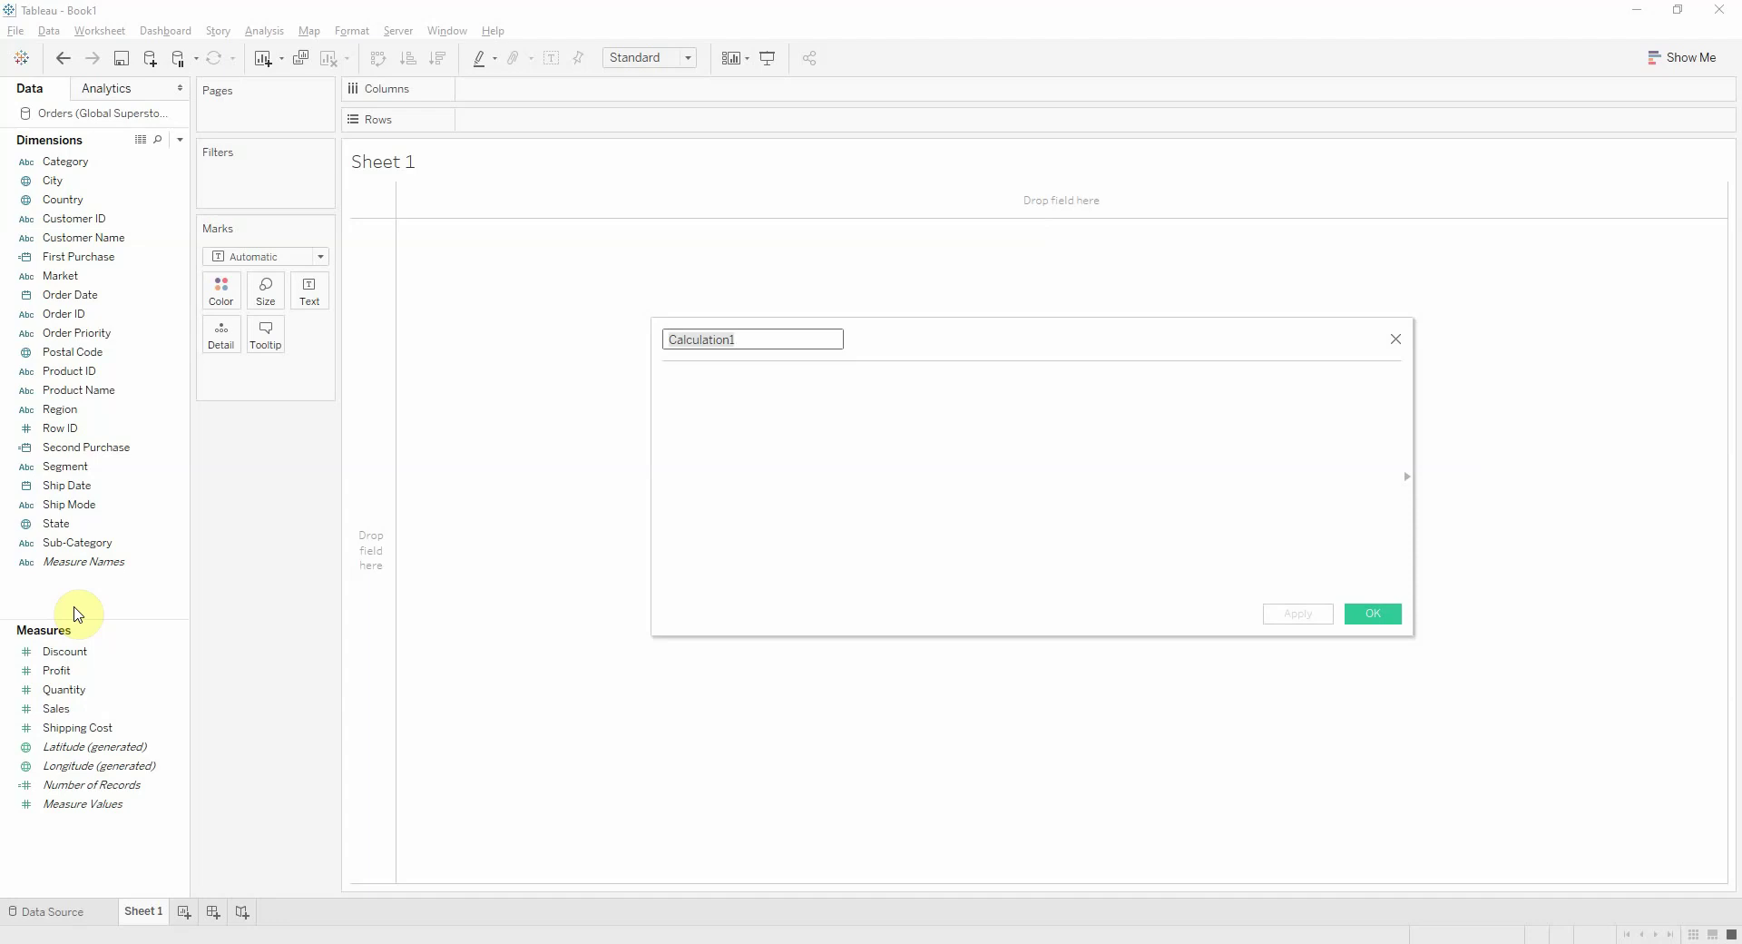
type("Quarters t")
key("BackSpace")
type("s to Re")
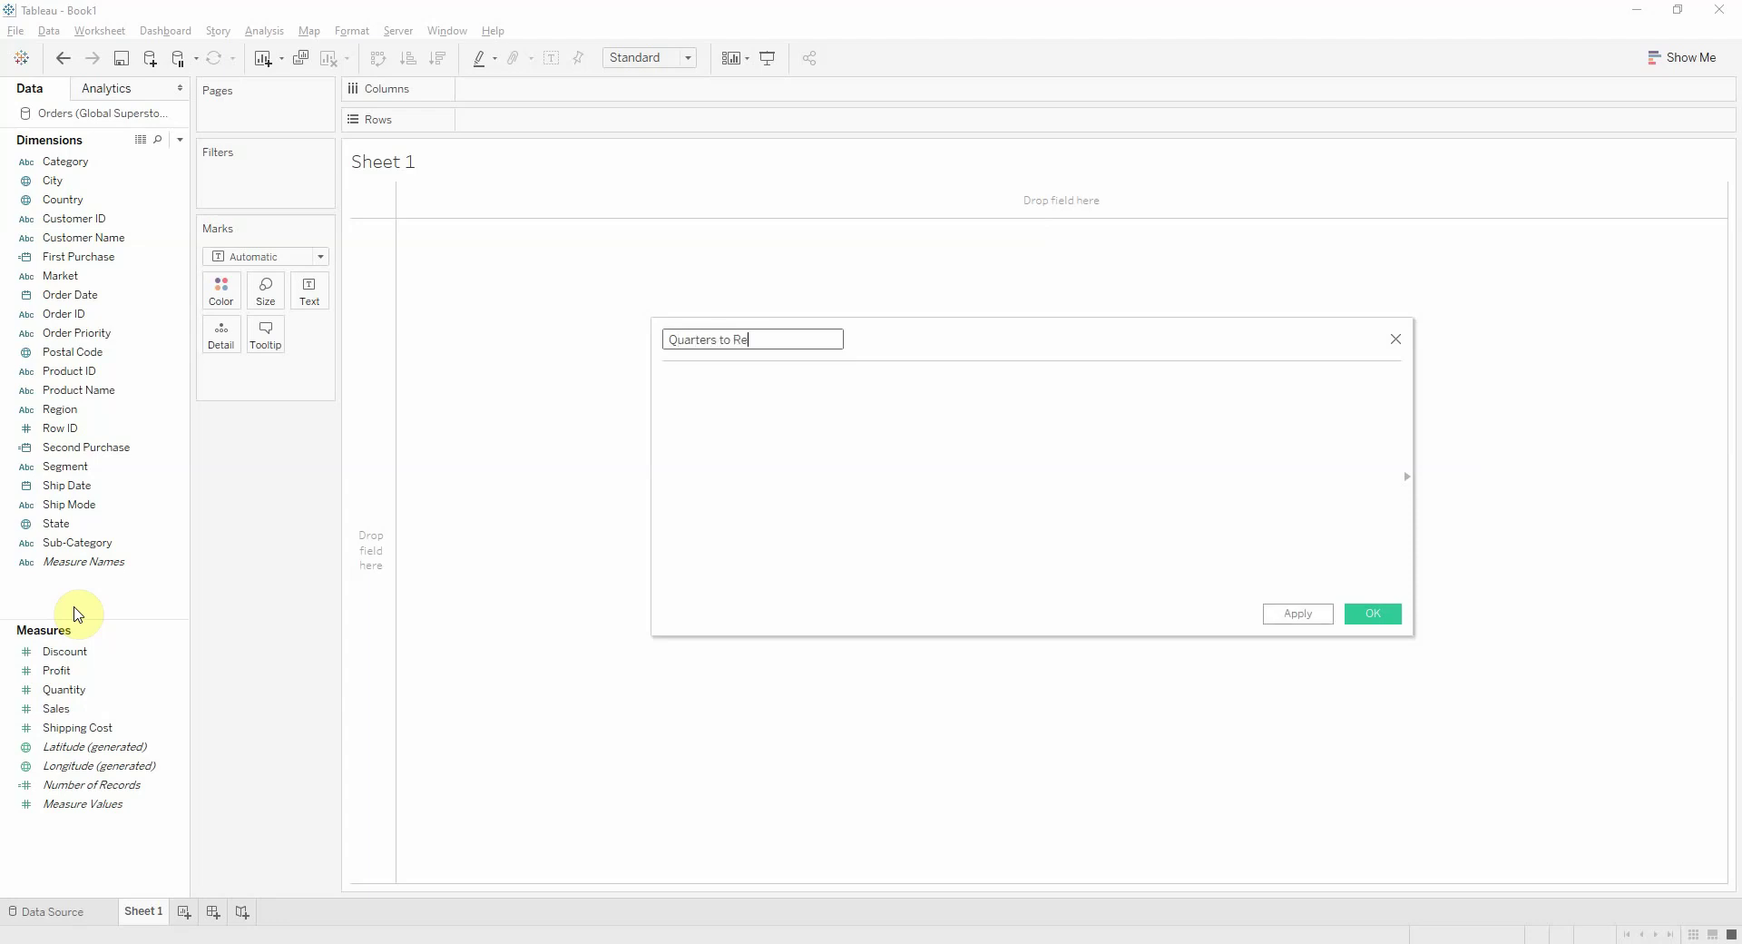
type("peat Purchase")
key("Tab")
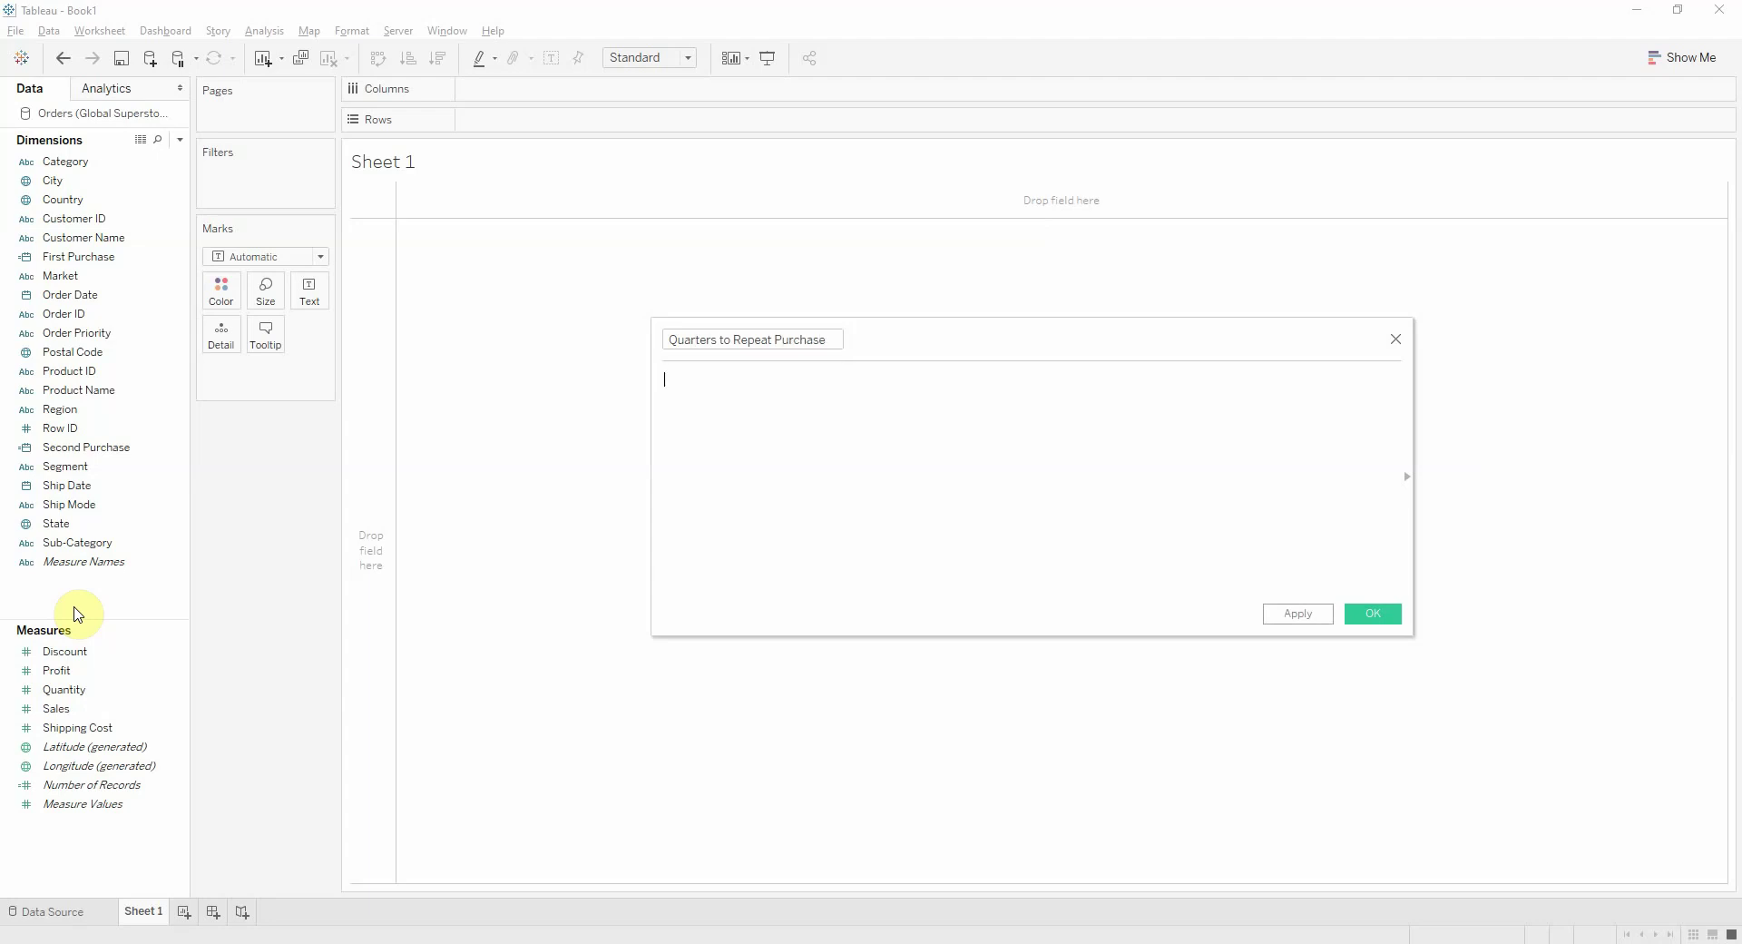
Define it as DATEDIFF('quarter',[First Purchase],[Second Purchase]) and save the calculation
type("date")
key("Down")
key("Down")
key("Return")
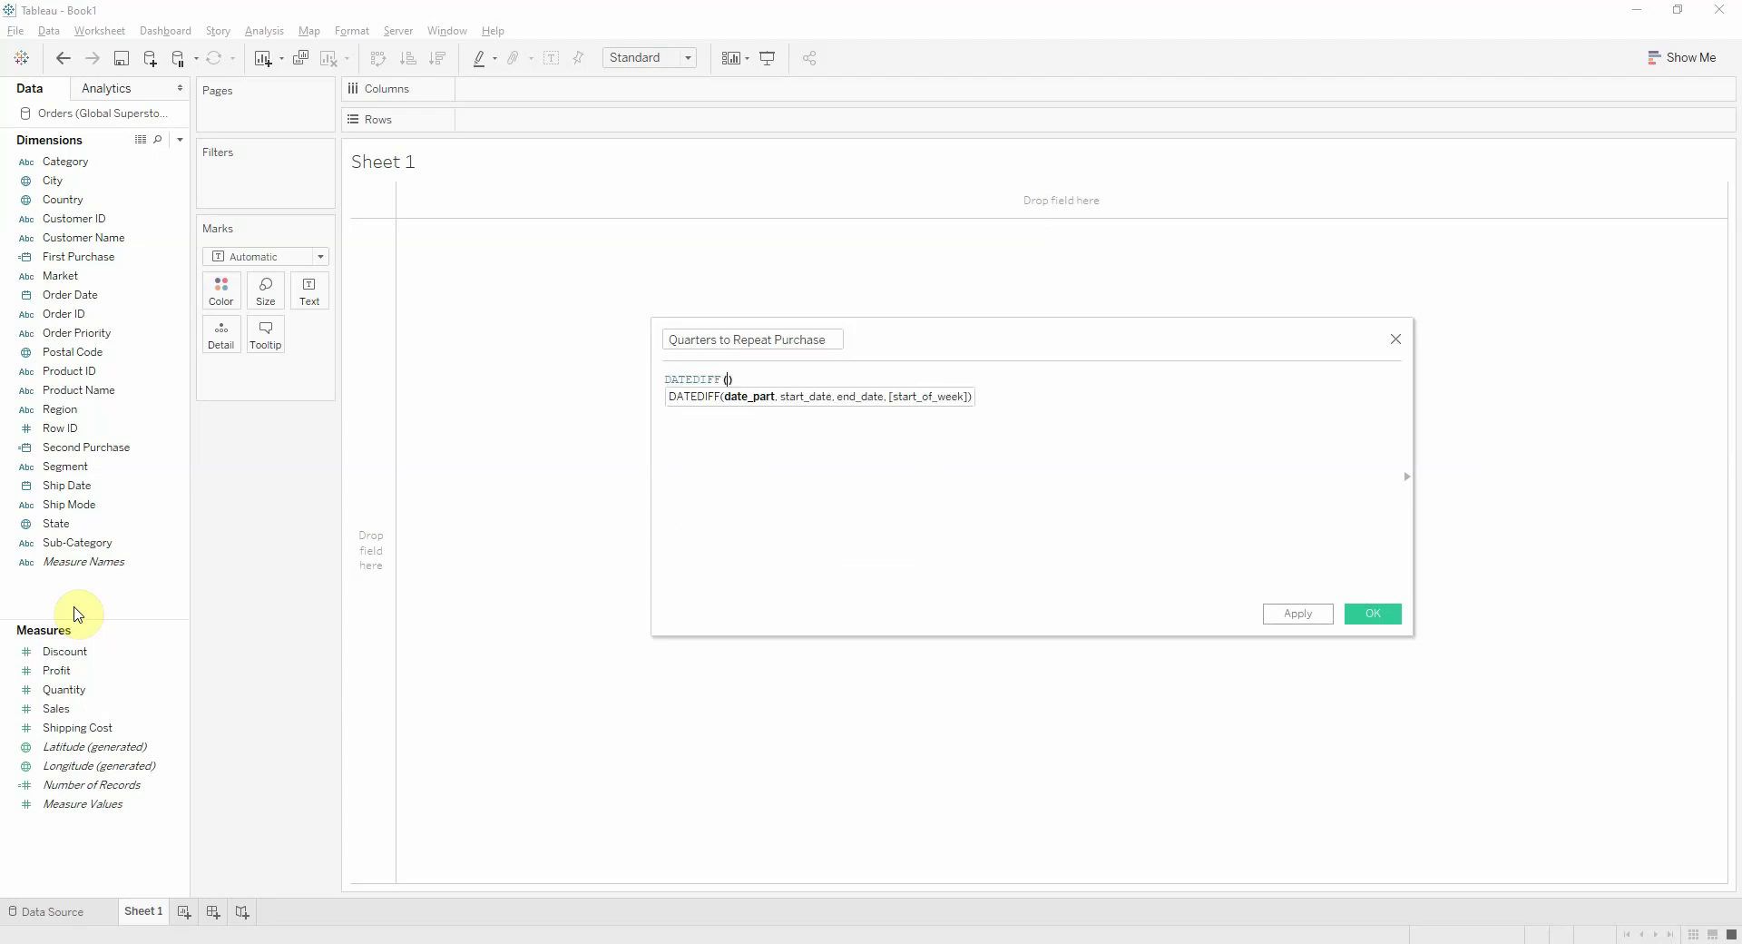
type("'Qua")
key("BackSpace")
key("BackSpace")
key("BackSpace")
key("BackSpace")
type("'quarter',")
type("[Firs")
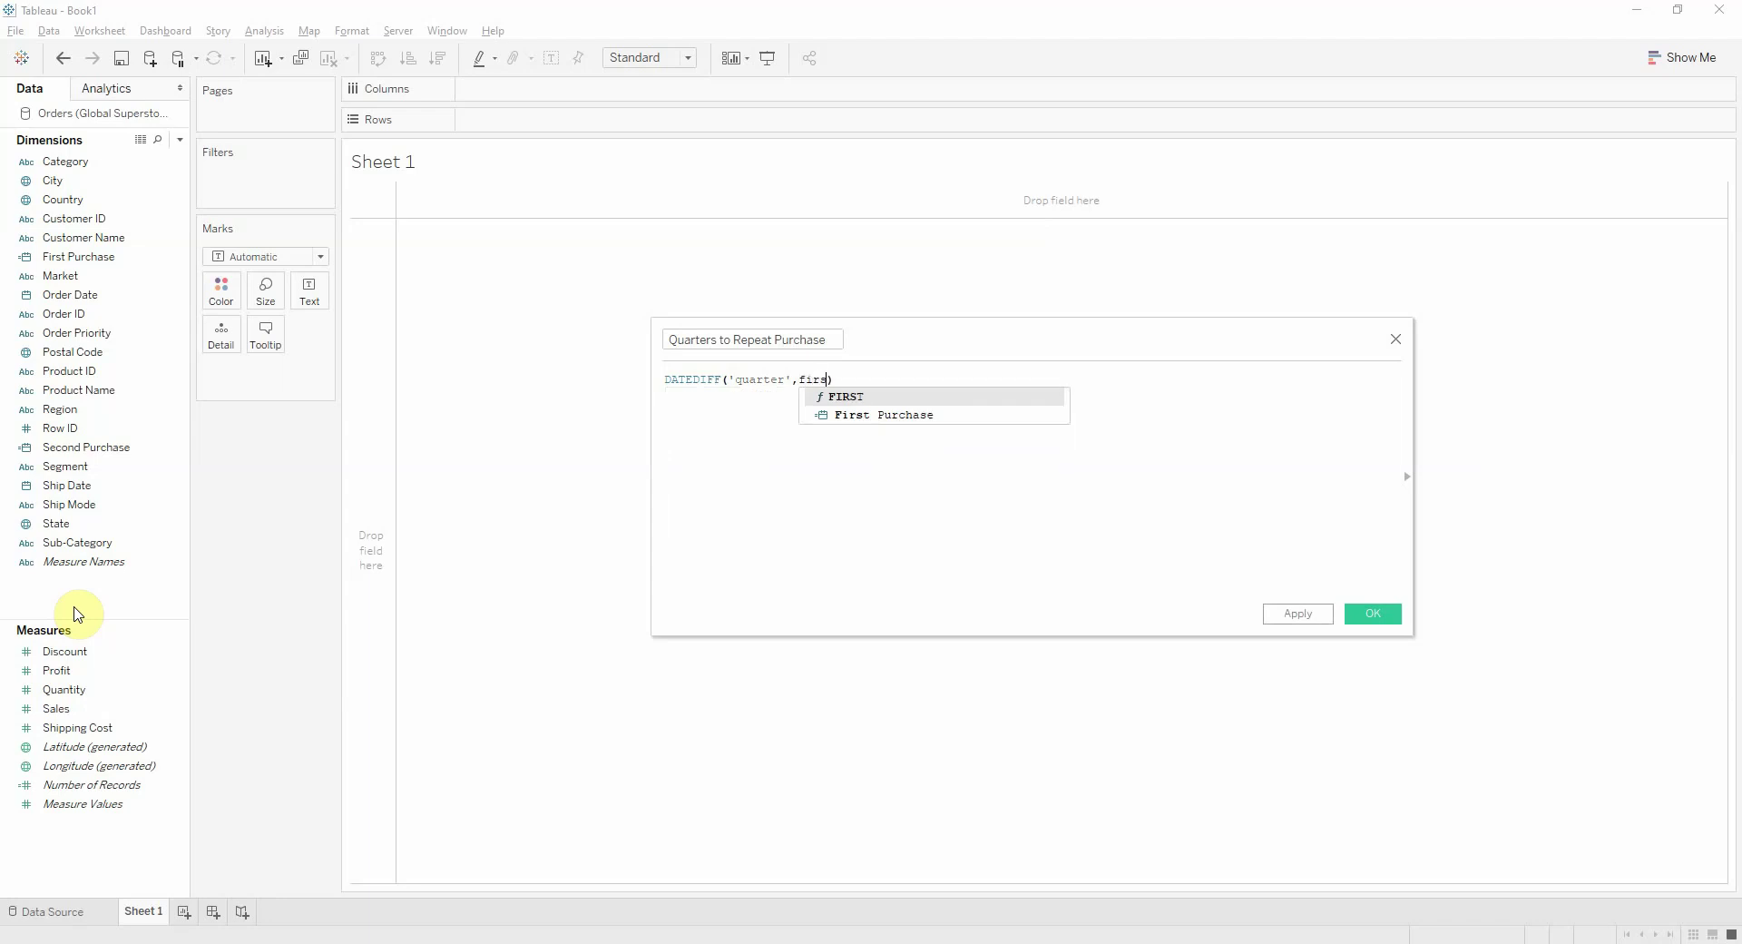
key("Return")
type(",[Sec")
key("Return")
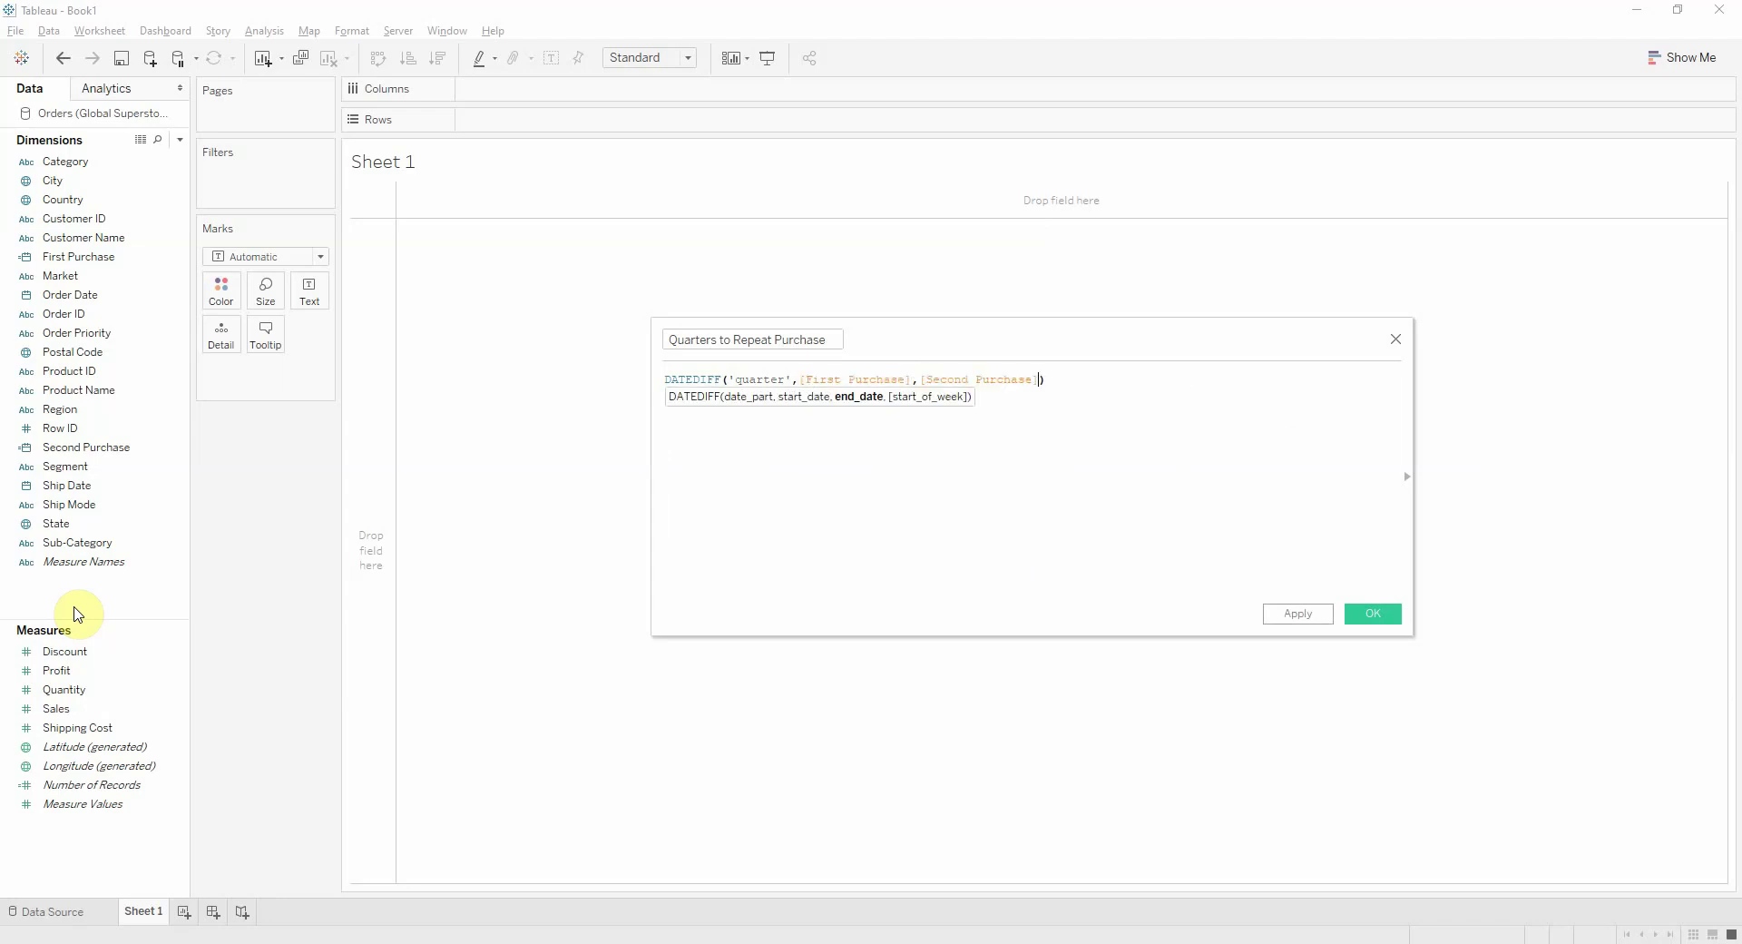
left_click(1357, 617)
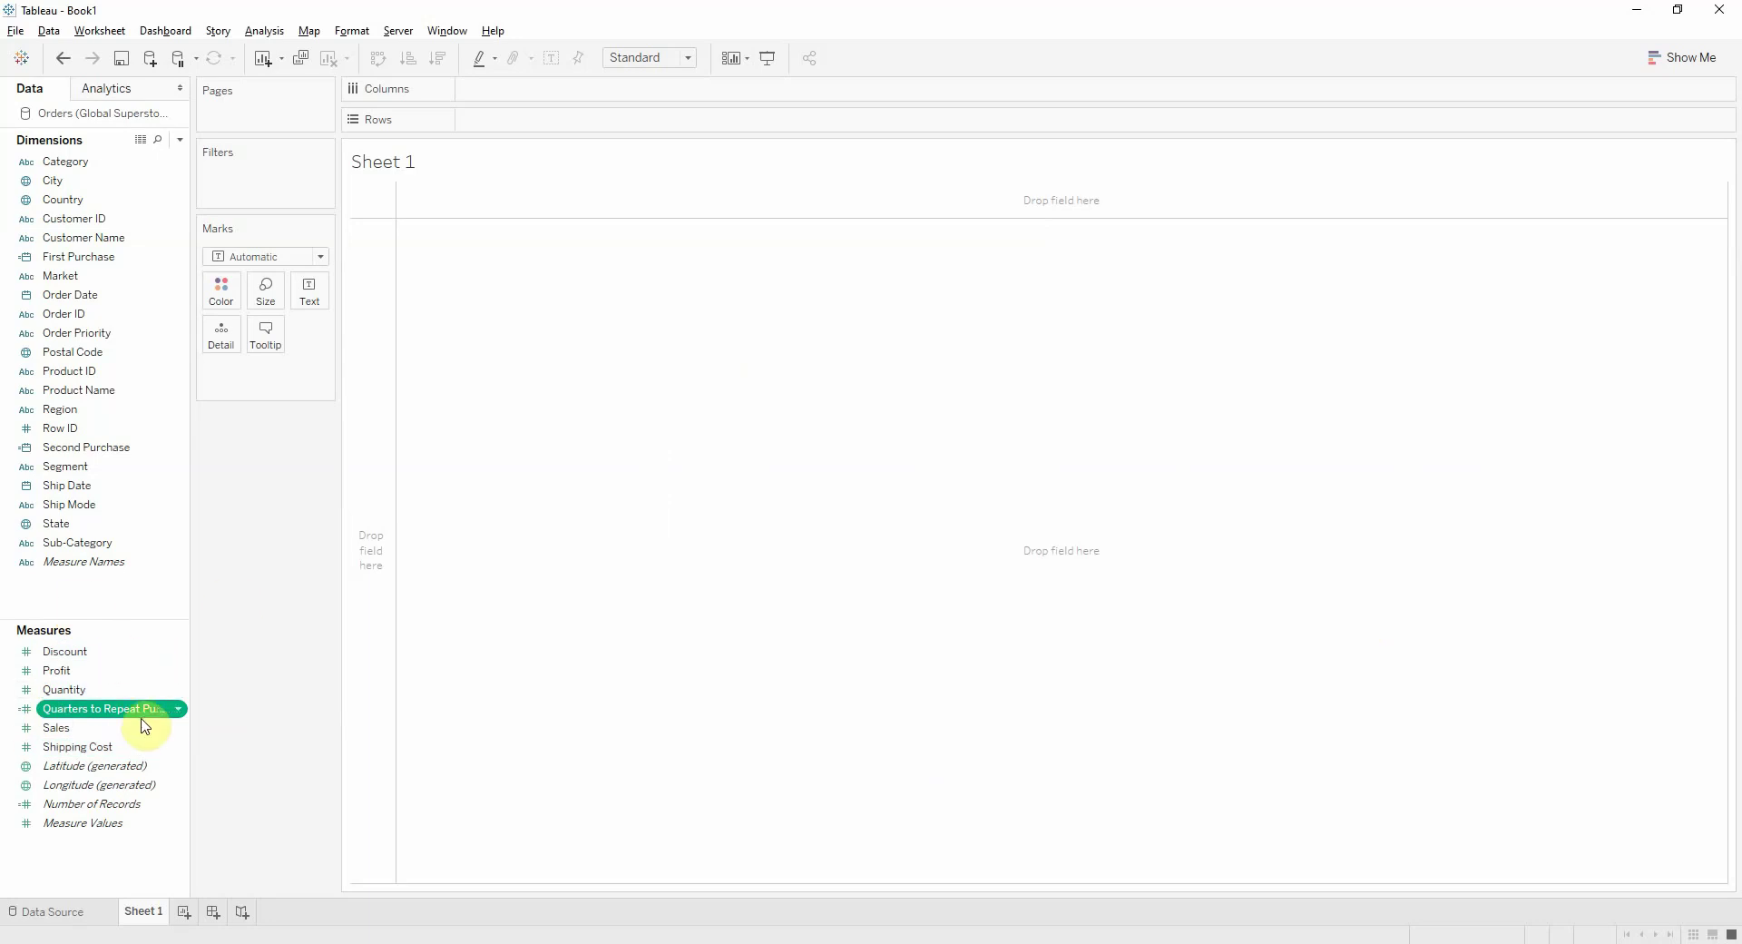
Move Quarters to Repeat Purchase from Measures into Dimensions
left_click(85, 715)
left_click_drag(85, 715, 90, 255)
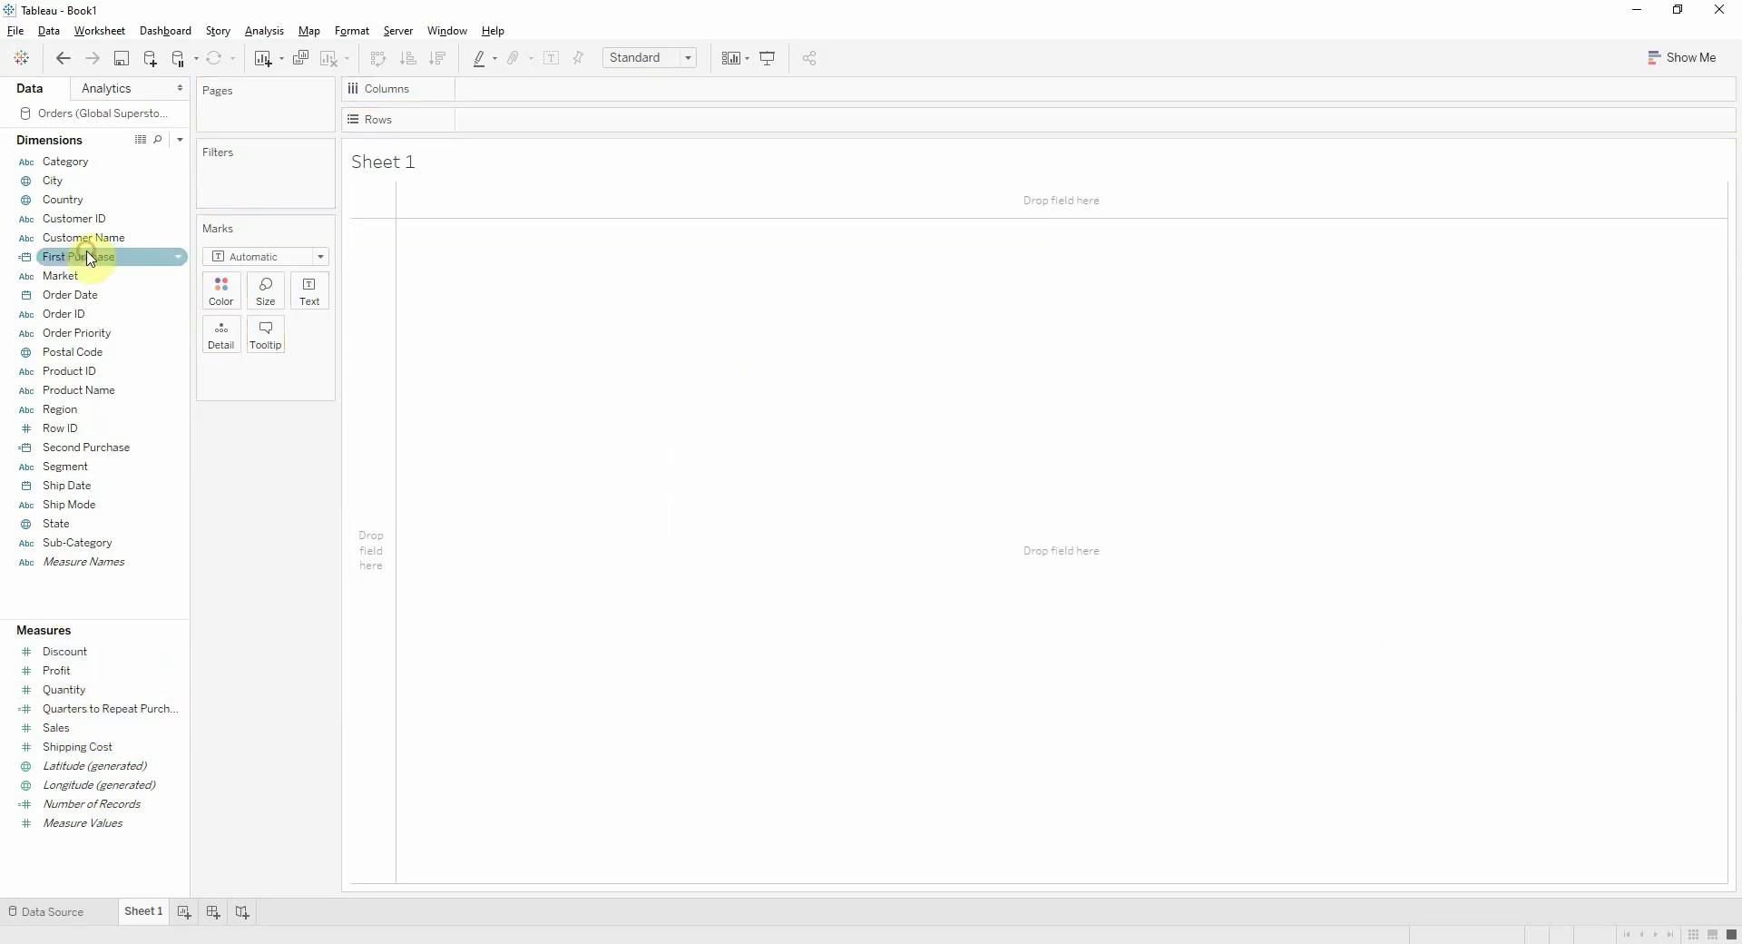
left_click(134, 508)
left_click_drag(105, 708, 82, 545)
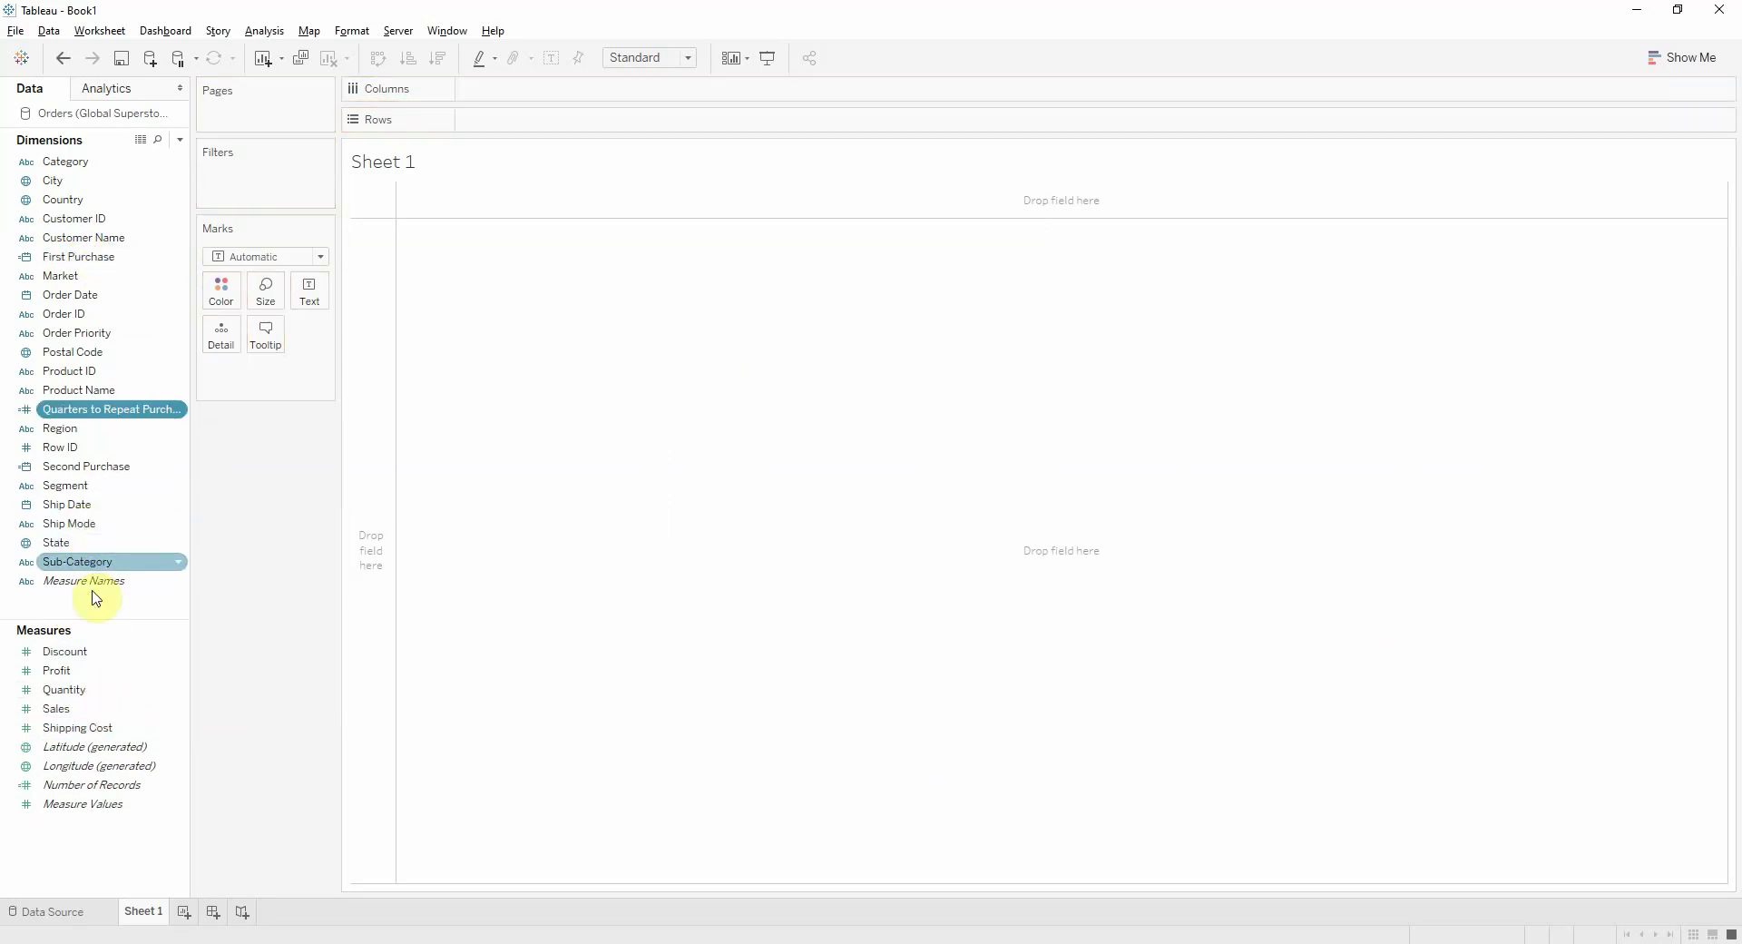
right_click(83, 605)
Create the calculated measure Number of Customers with formula COUNTD([Customer ID])
left_click(89, 611)
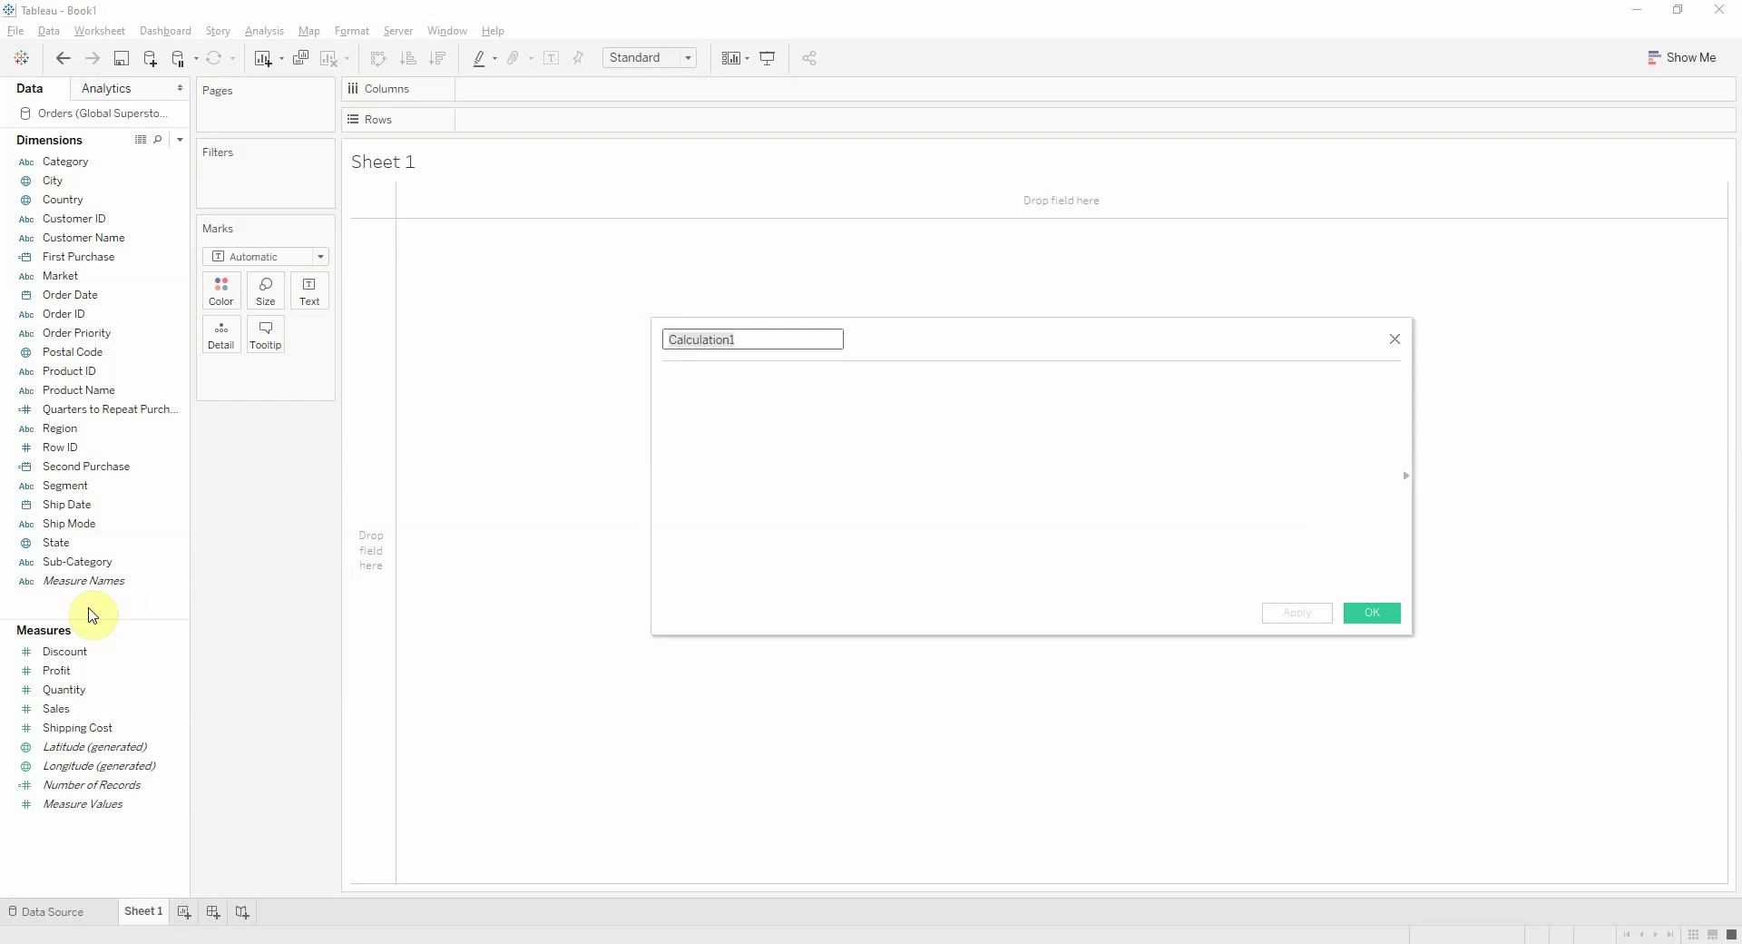
type("Number of CUstomers")
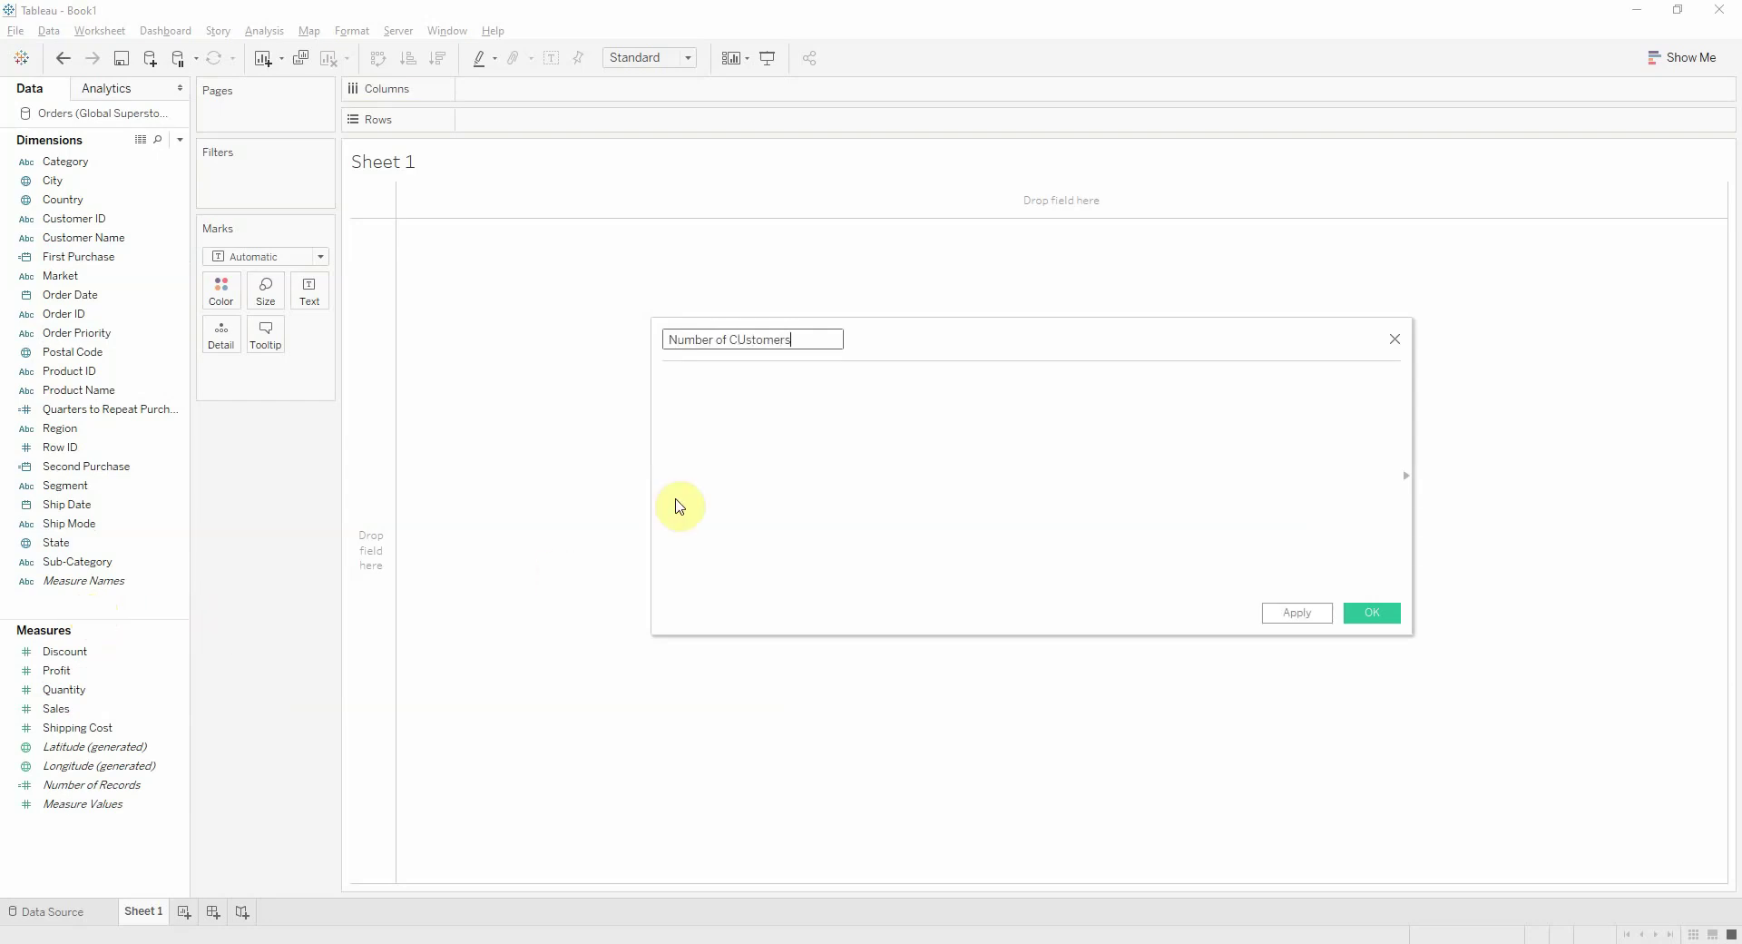
left_click(744, 342)
key("BackSpace")
type("u")
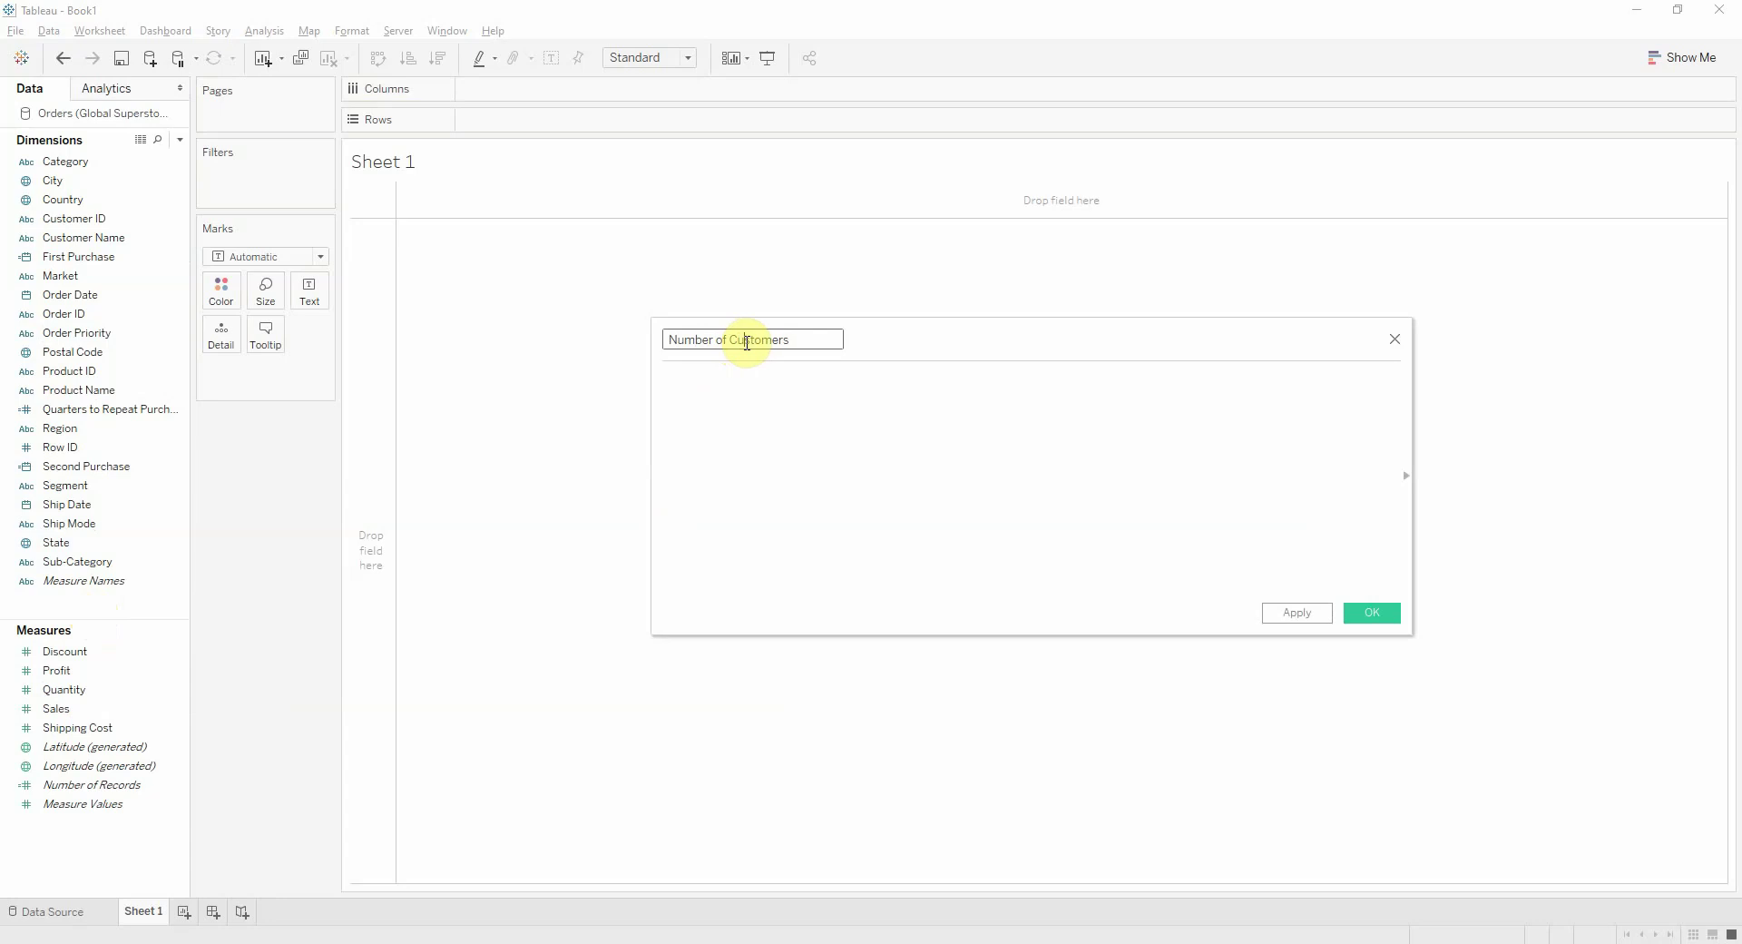
type("Cou")
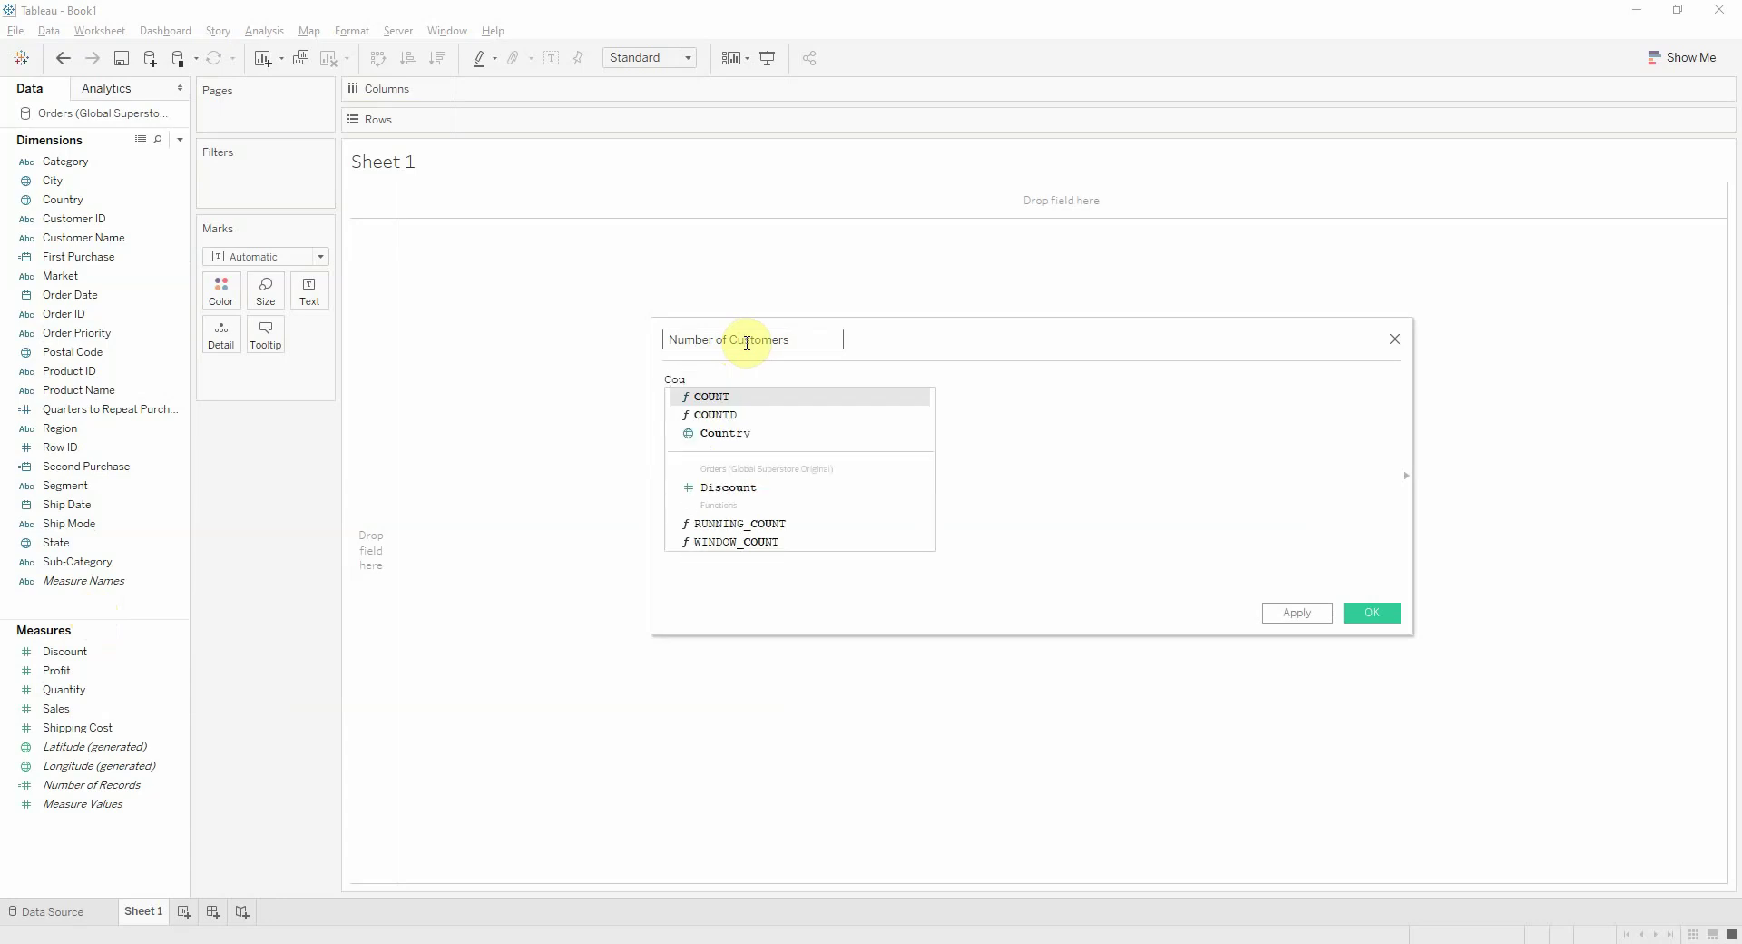
key("Down")
key("Return")
type("[Cus")
key("Return")
type(")")
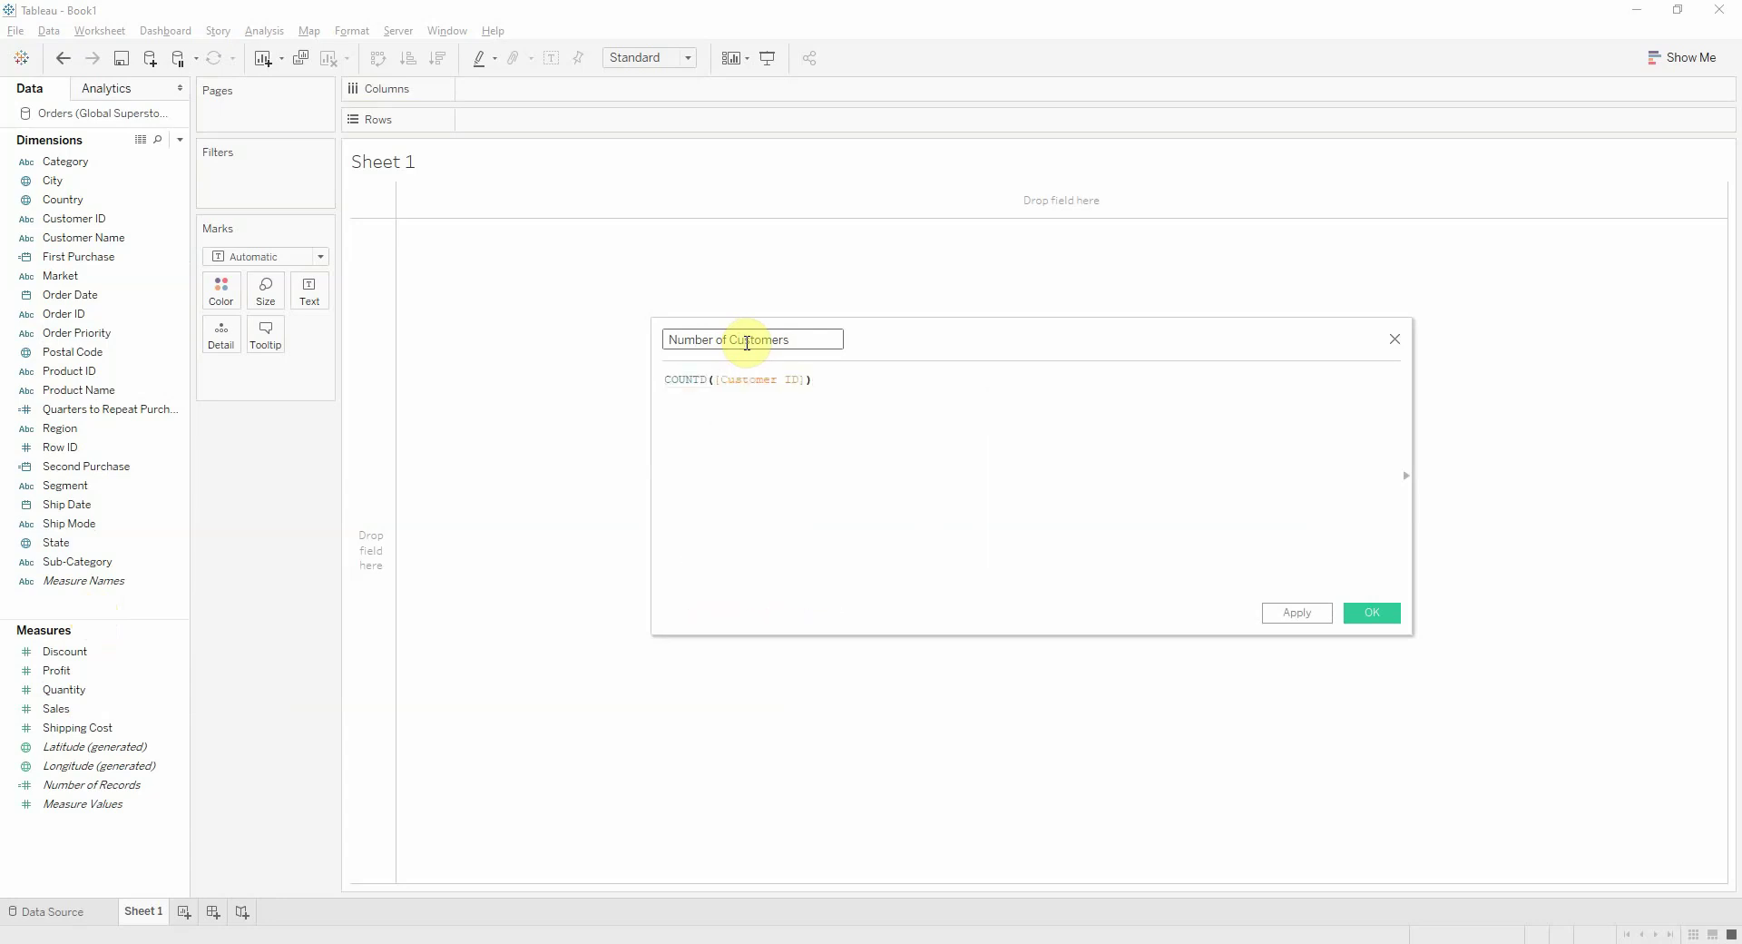
left_click(1372, 613)
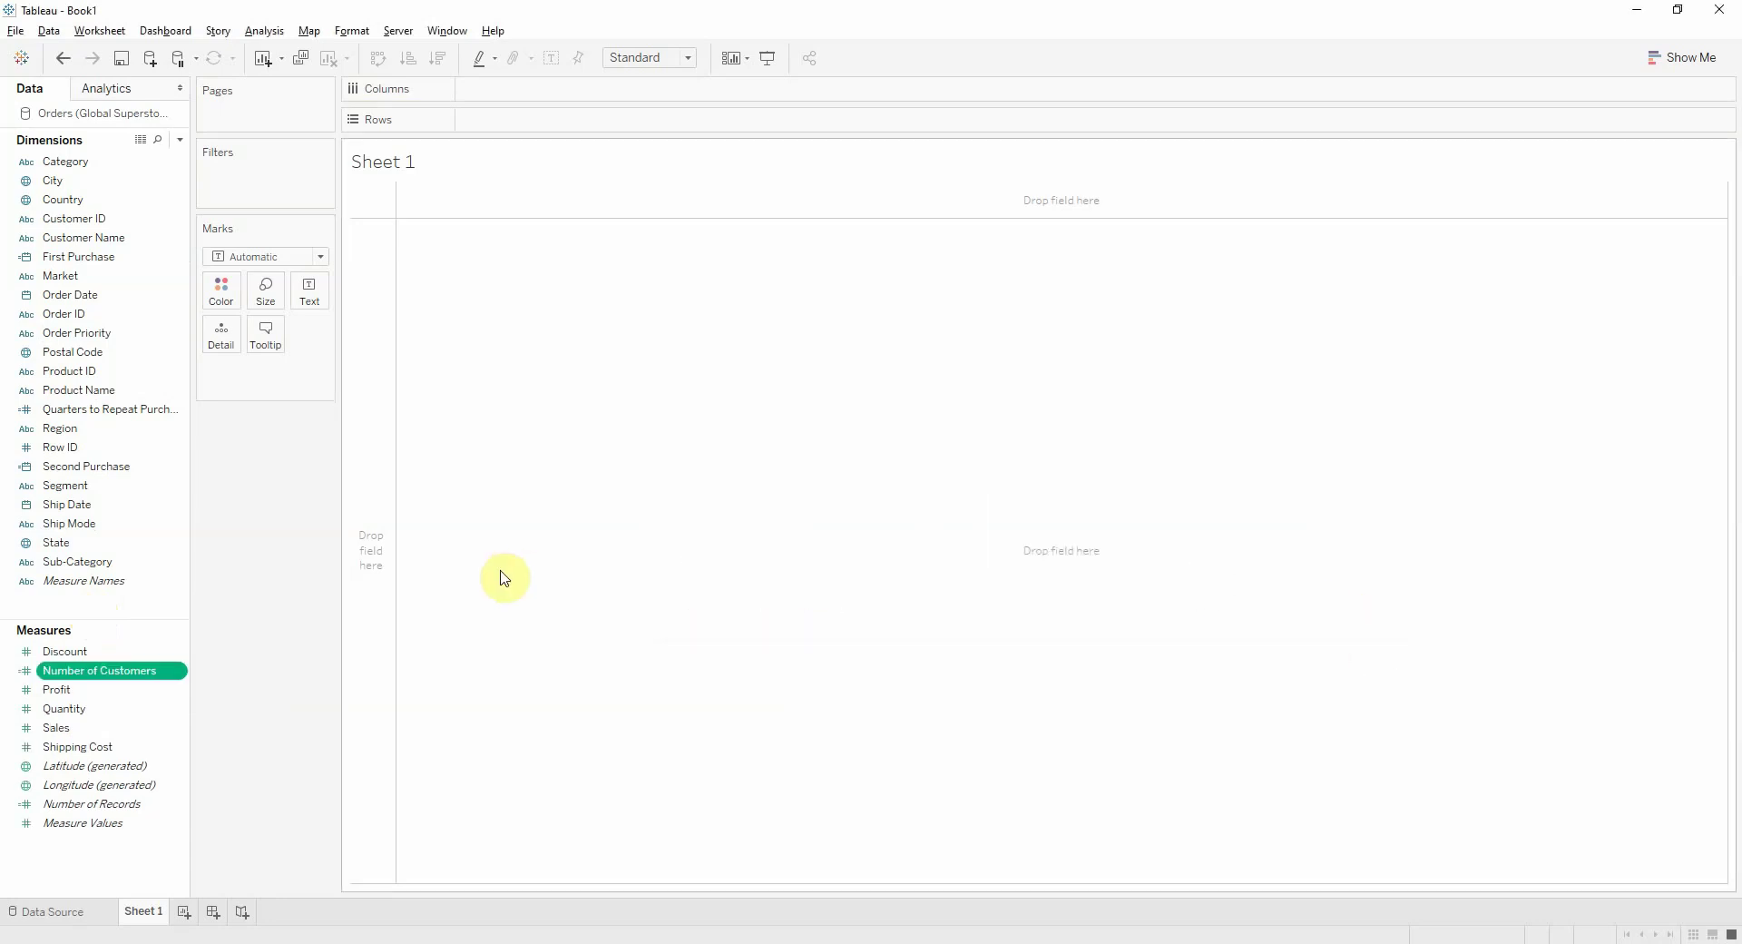
left_click(187, 608)
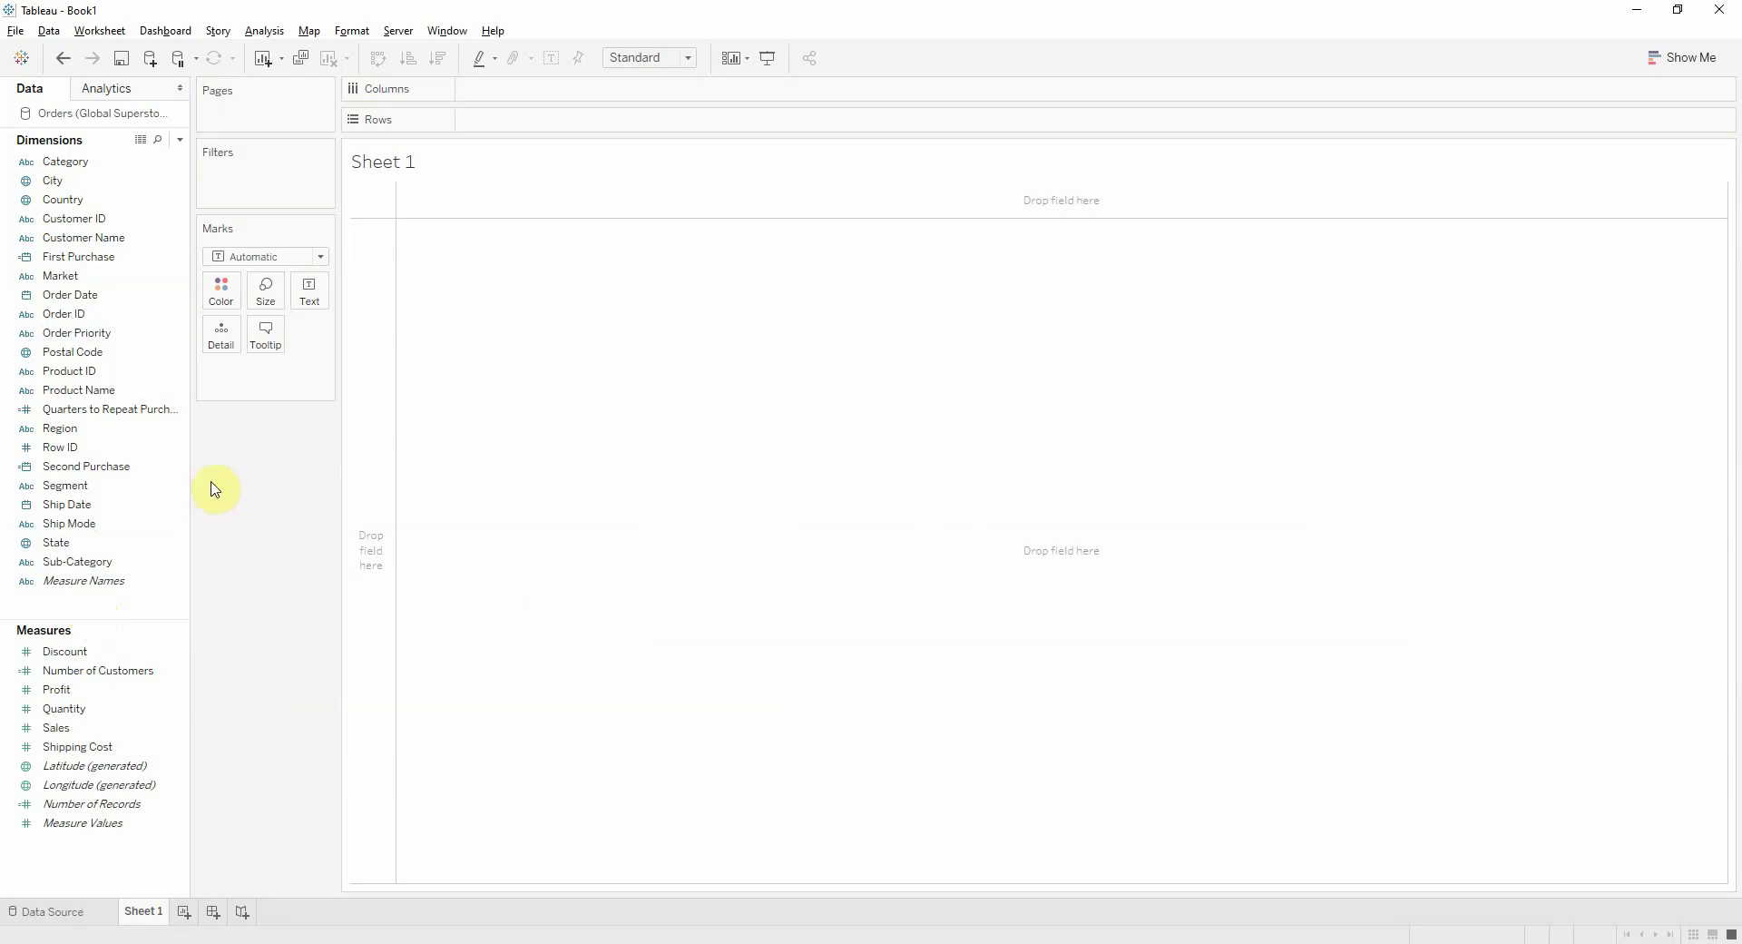
Put First Purchase on Rows, drilled to quarter, and Quarters to Repeat Purchase on Columns
left_click(136, 409)
left_click(82, 261)
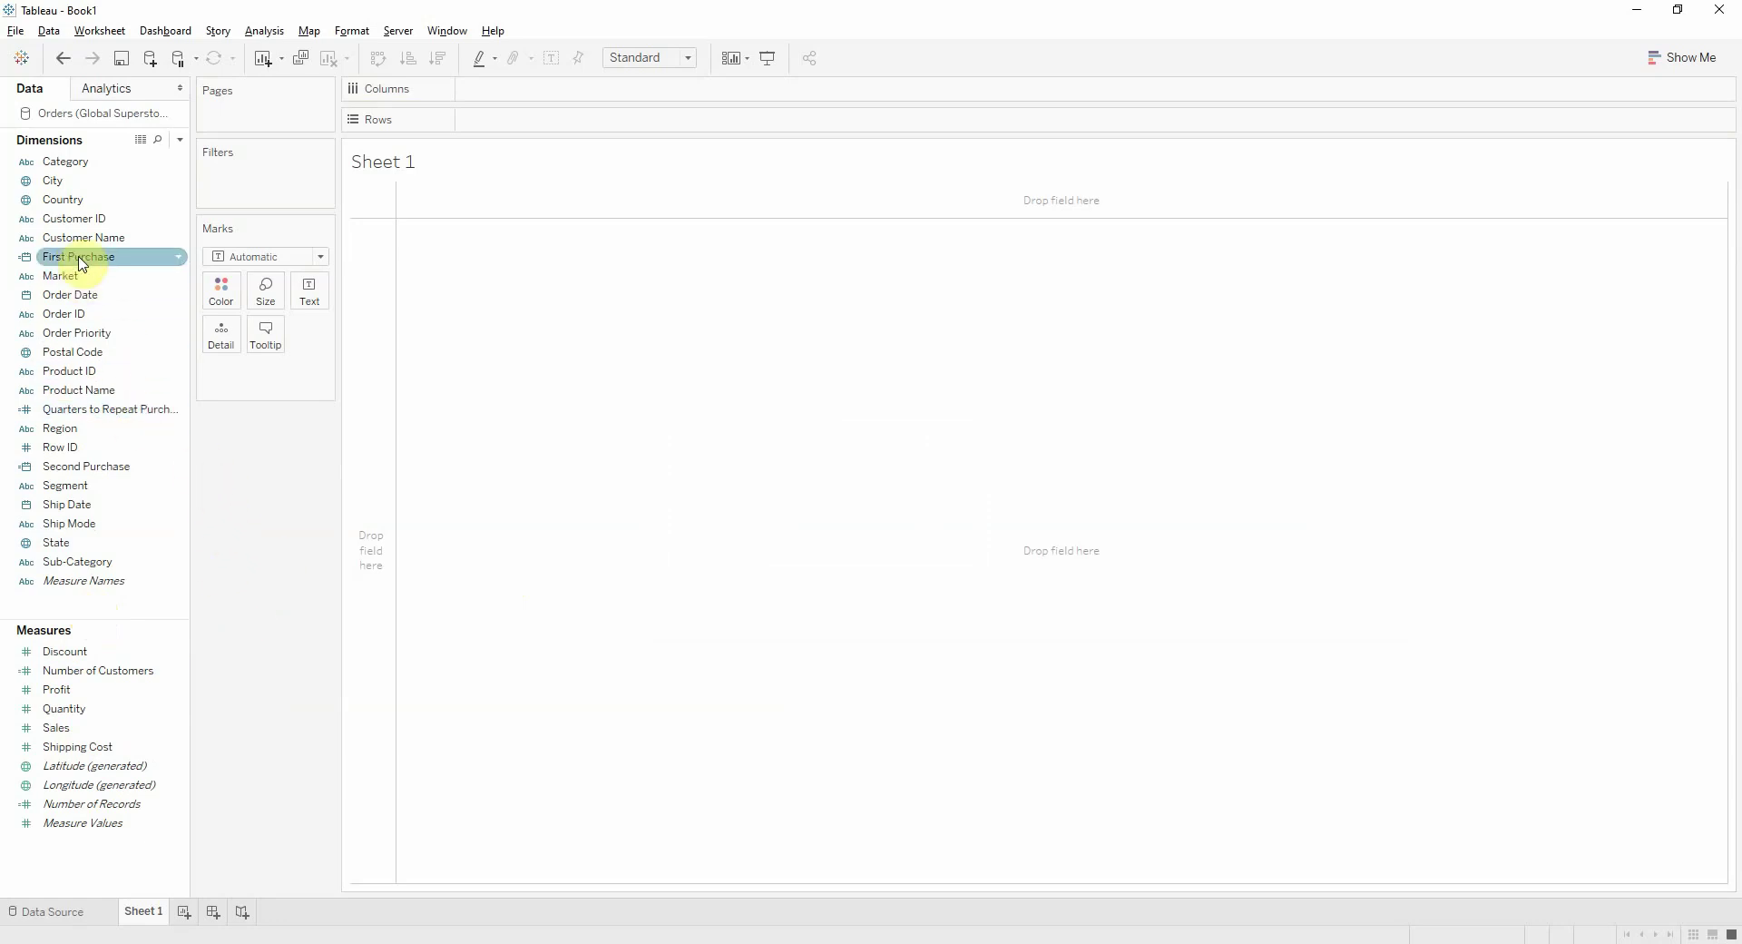
left_click_drag(81, 261, 544, 124)
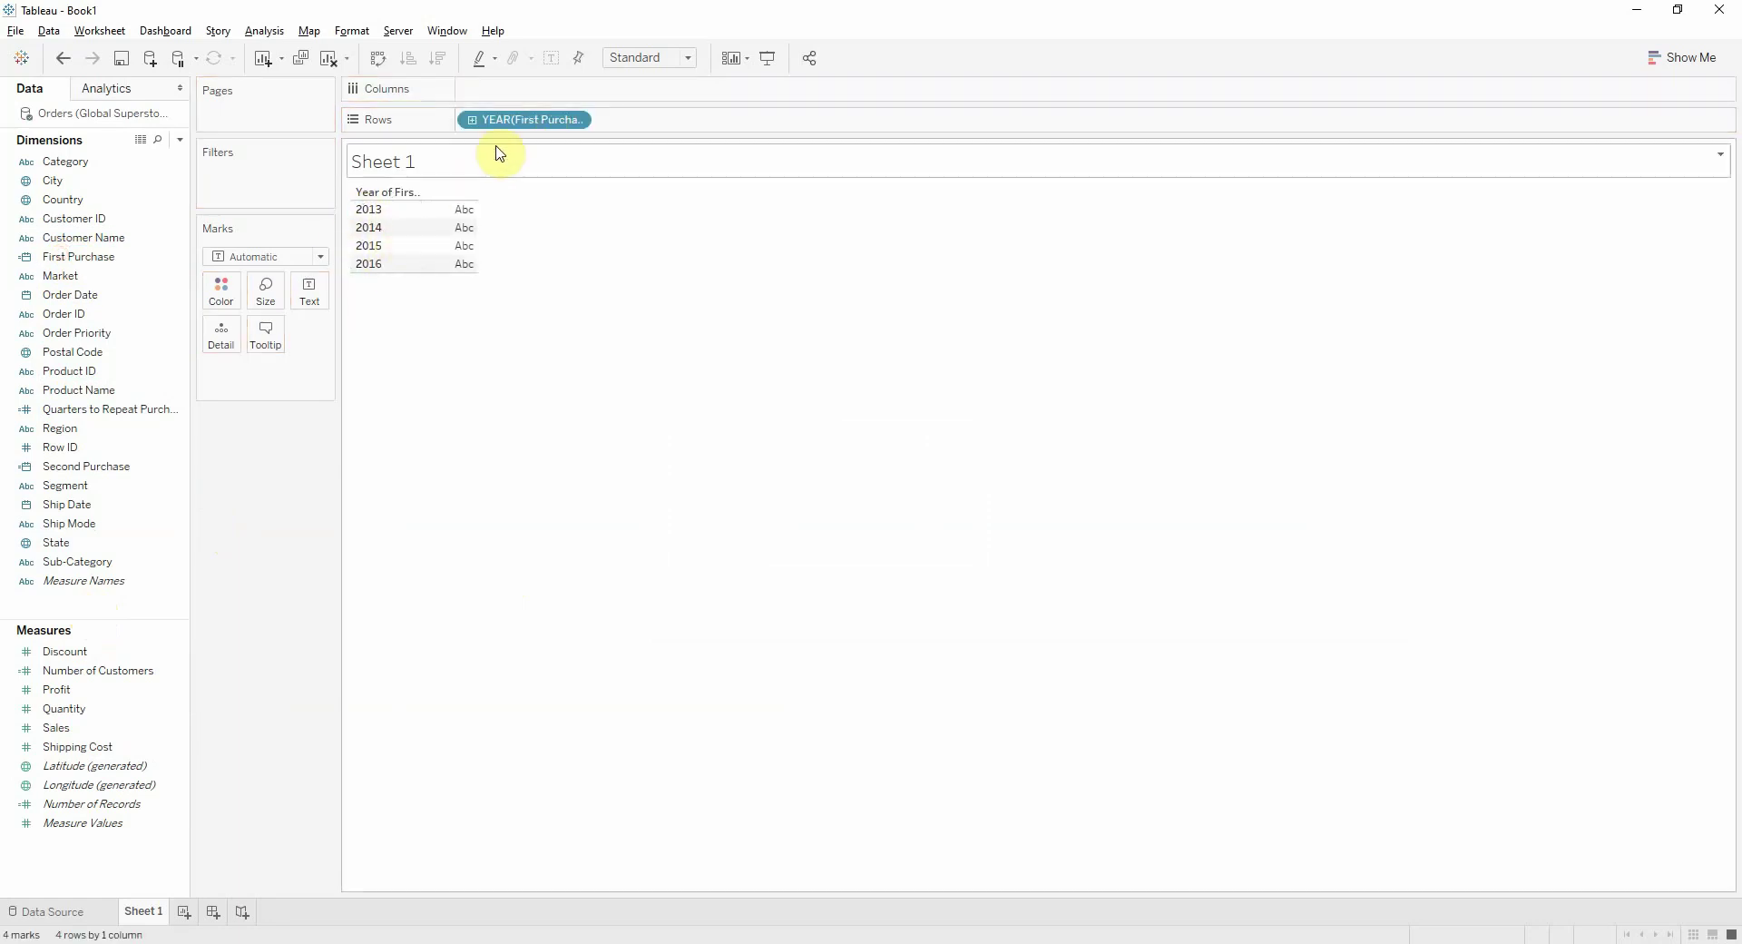
left_click(472, 120)
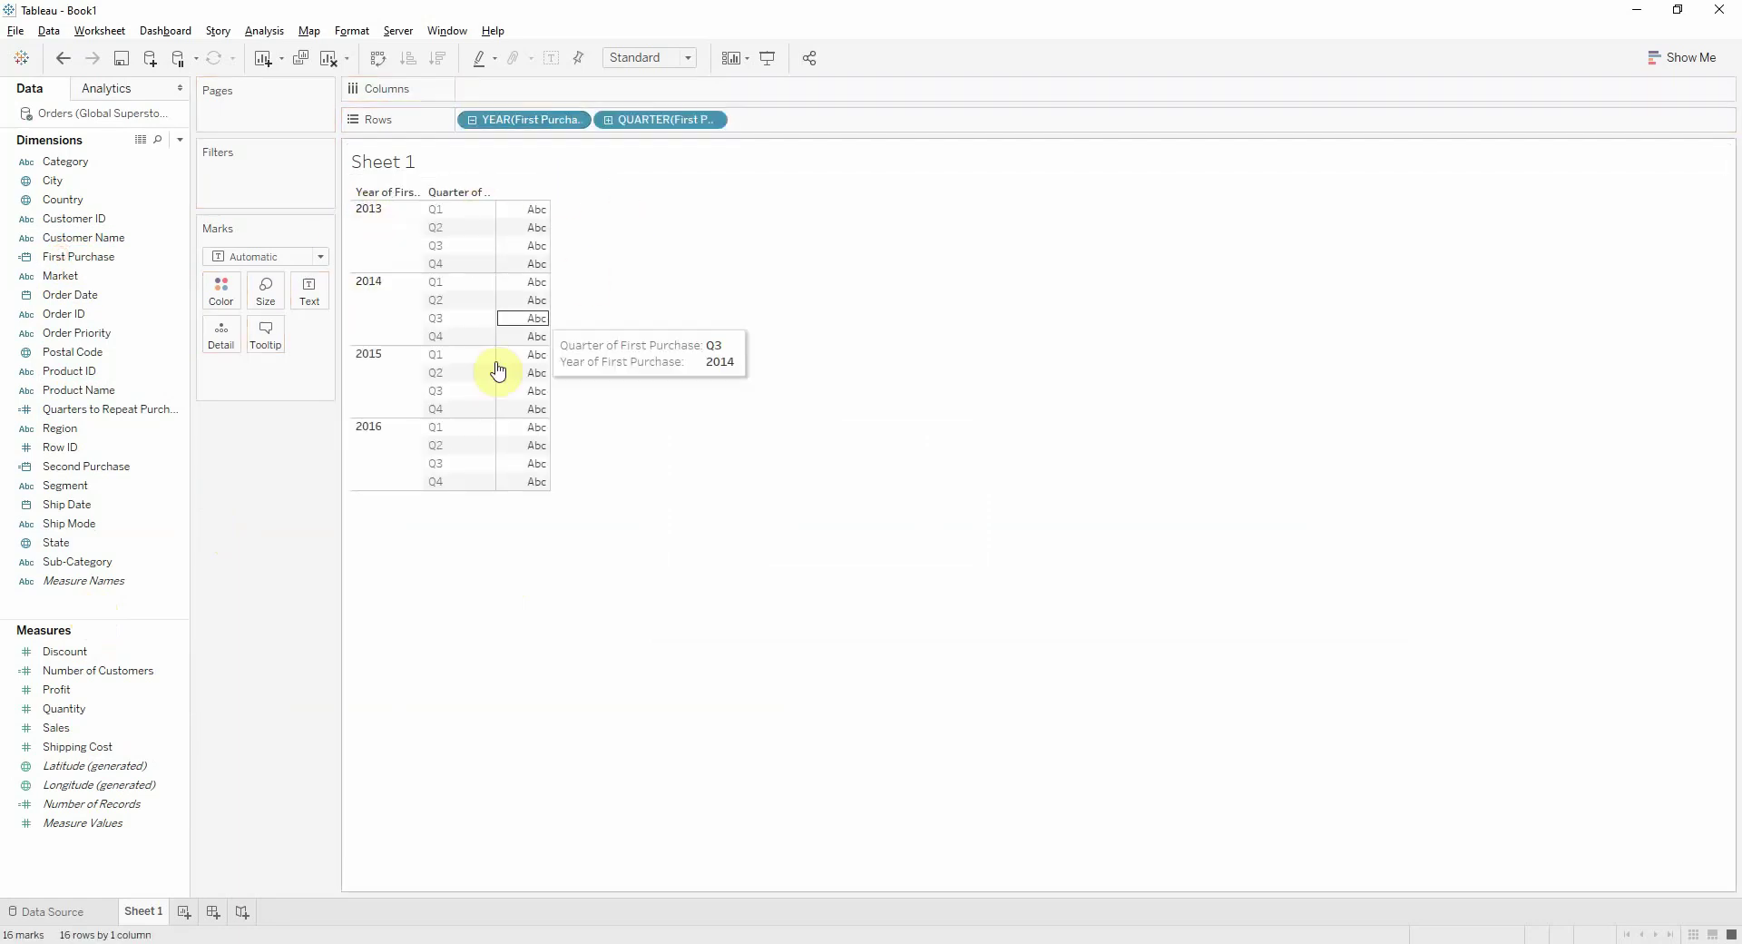
left_click(70, 411)
left_click_drag(70, 415, 555, 91)
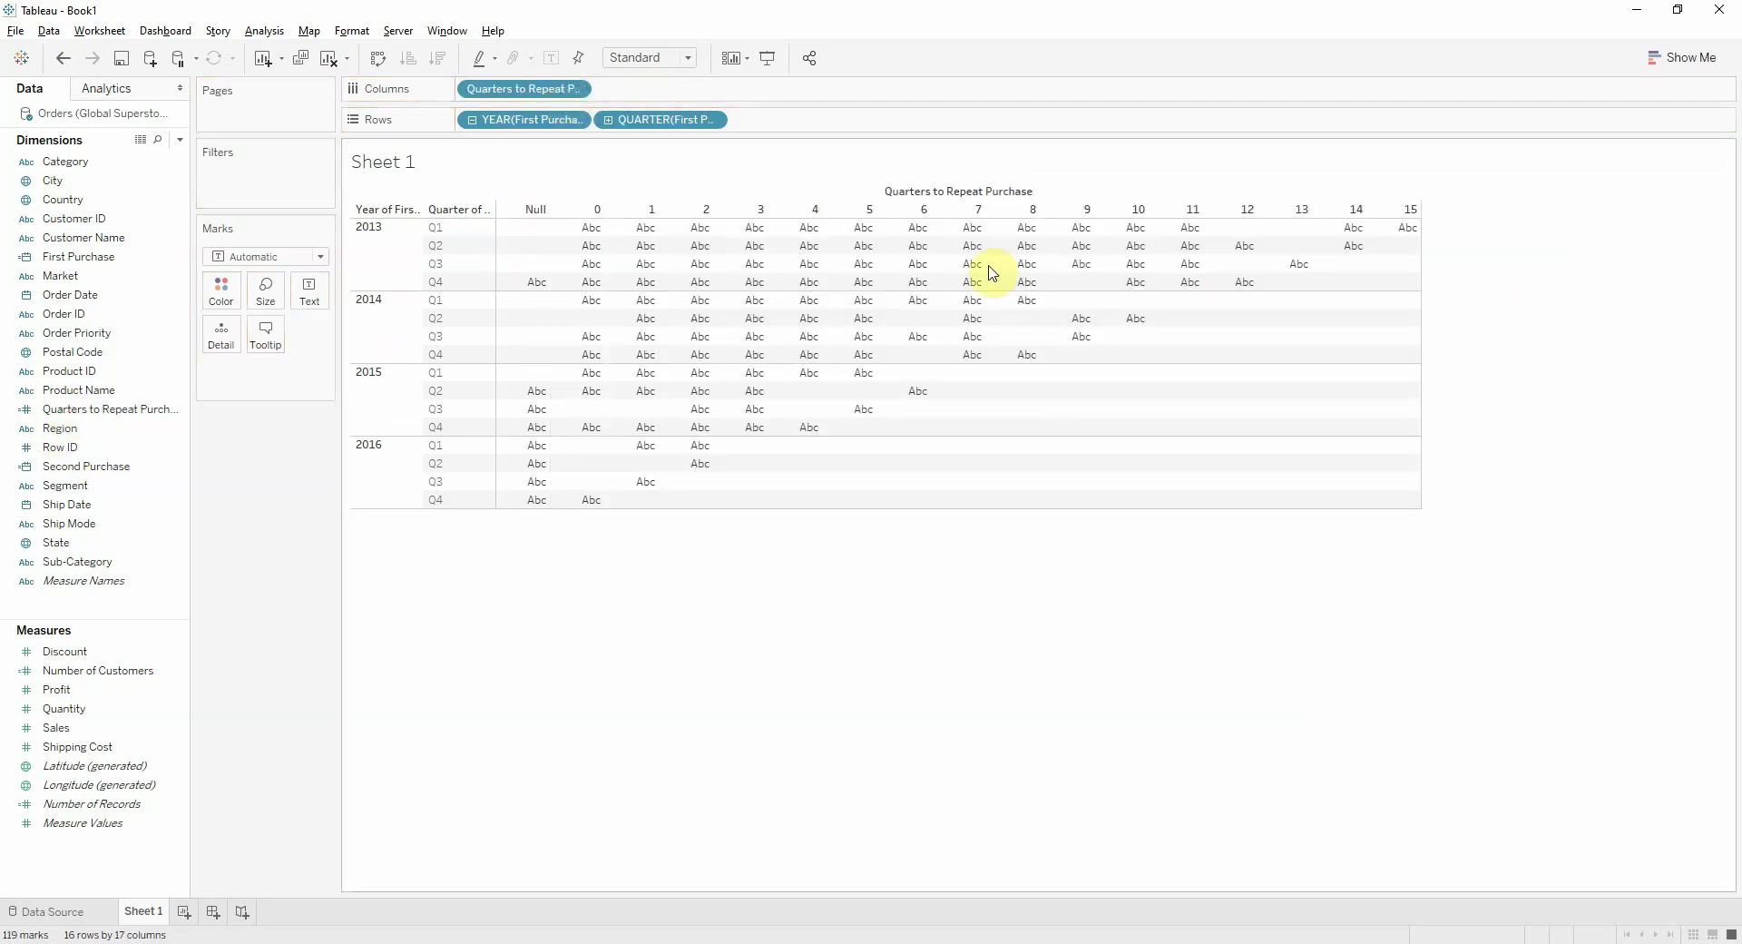
Set the view fit to Entire View and check the Null column marks
left_click(665, 60)
left_click(673, 118)
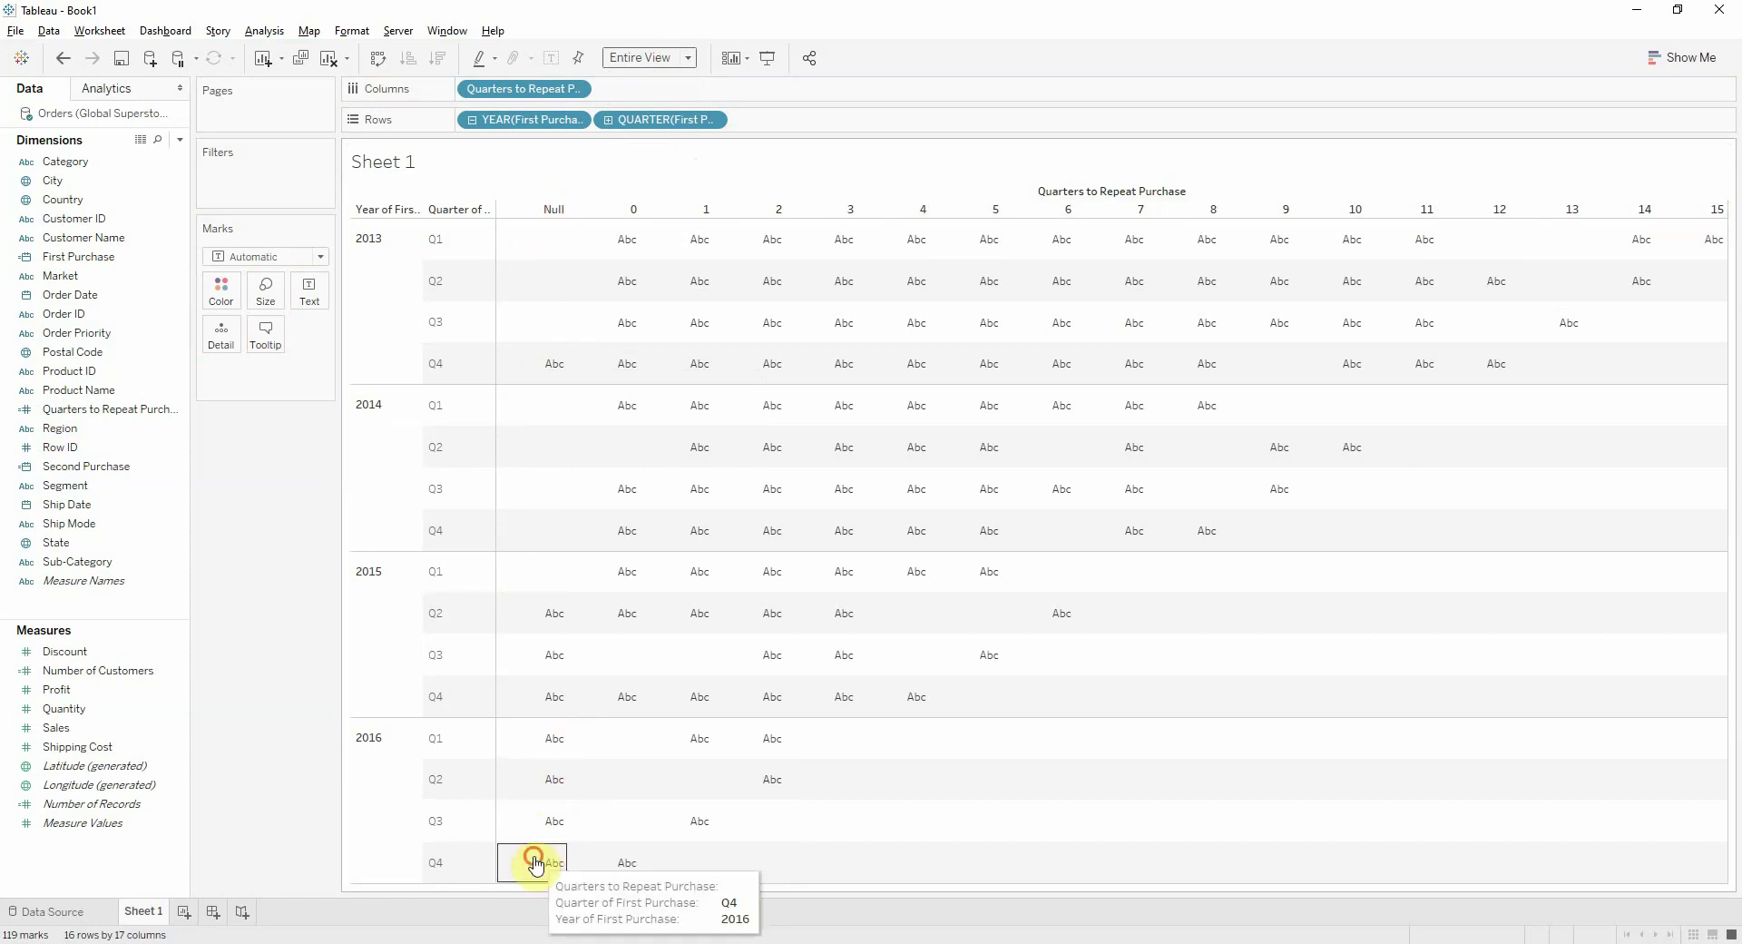
left_click_drag(546, 205, 519, 186)
left_click(526, 306)
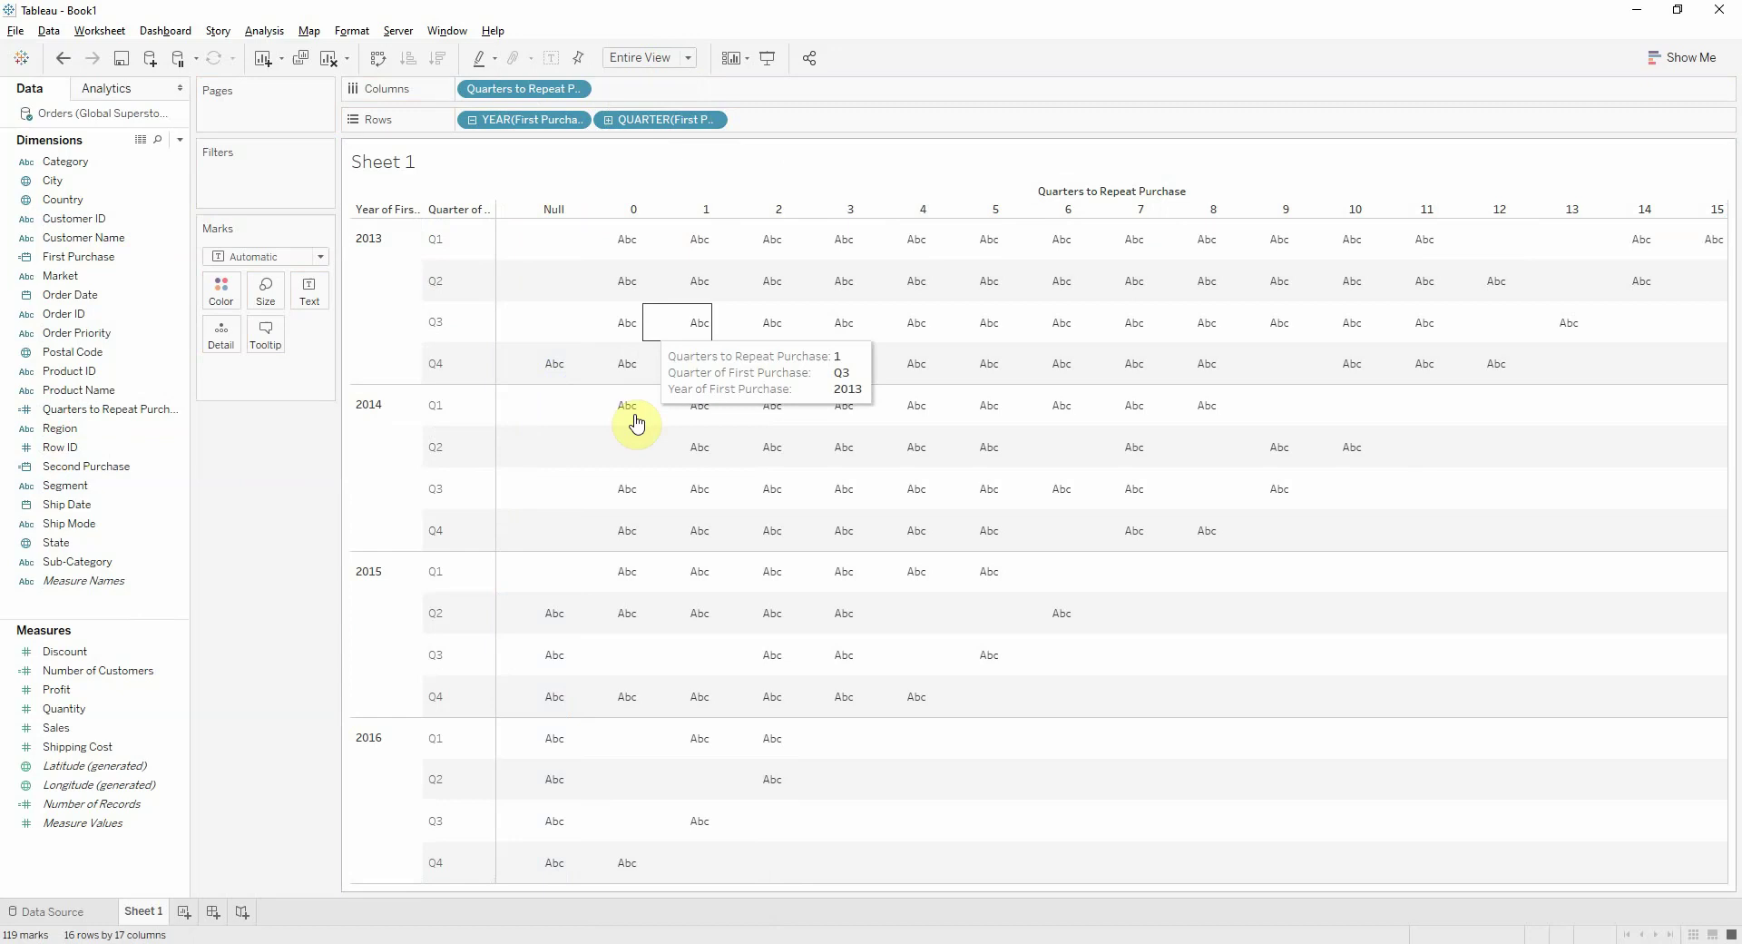
Color the cells by Number of Customers and turn on mark labels
left_click(50, 672)
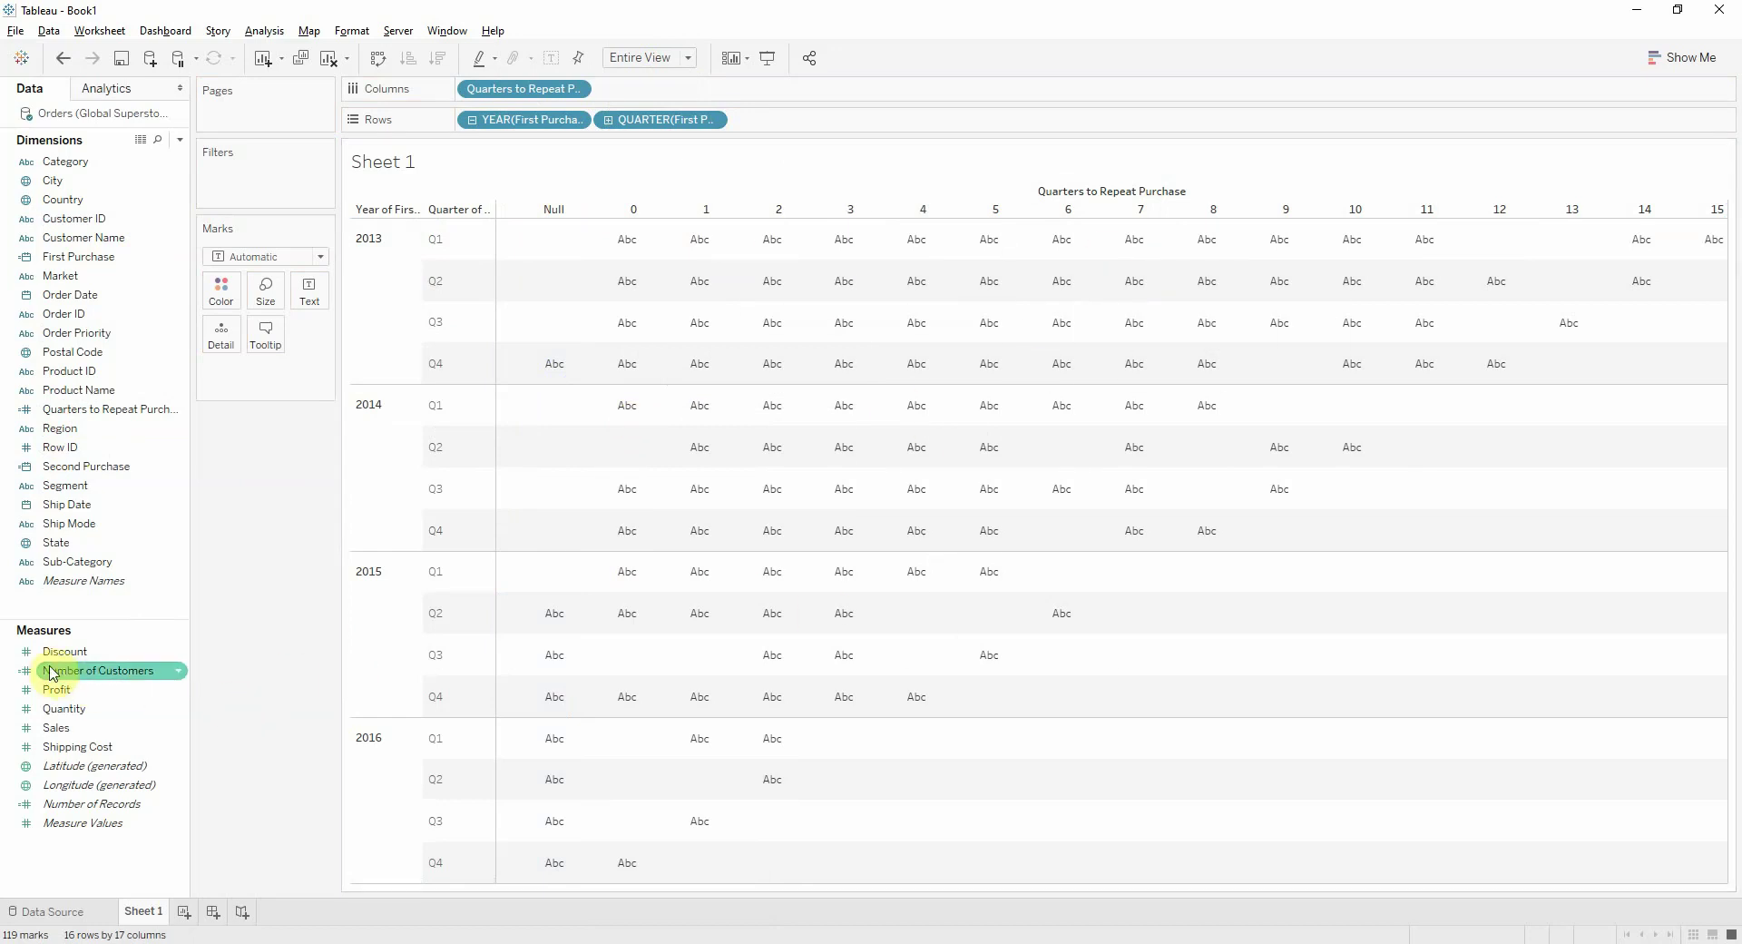
left_click_drag(66, 678, 229, 290)
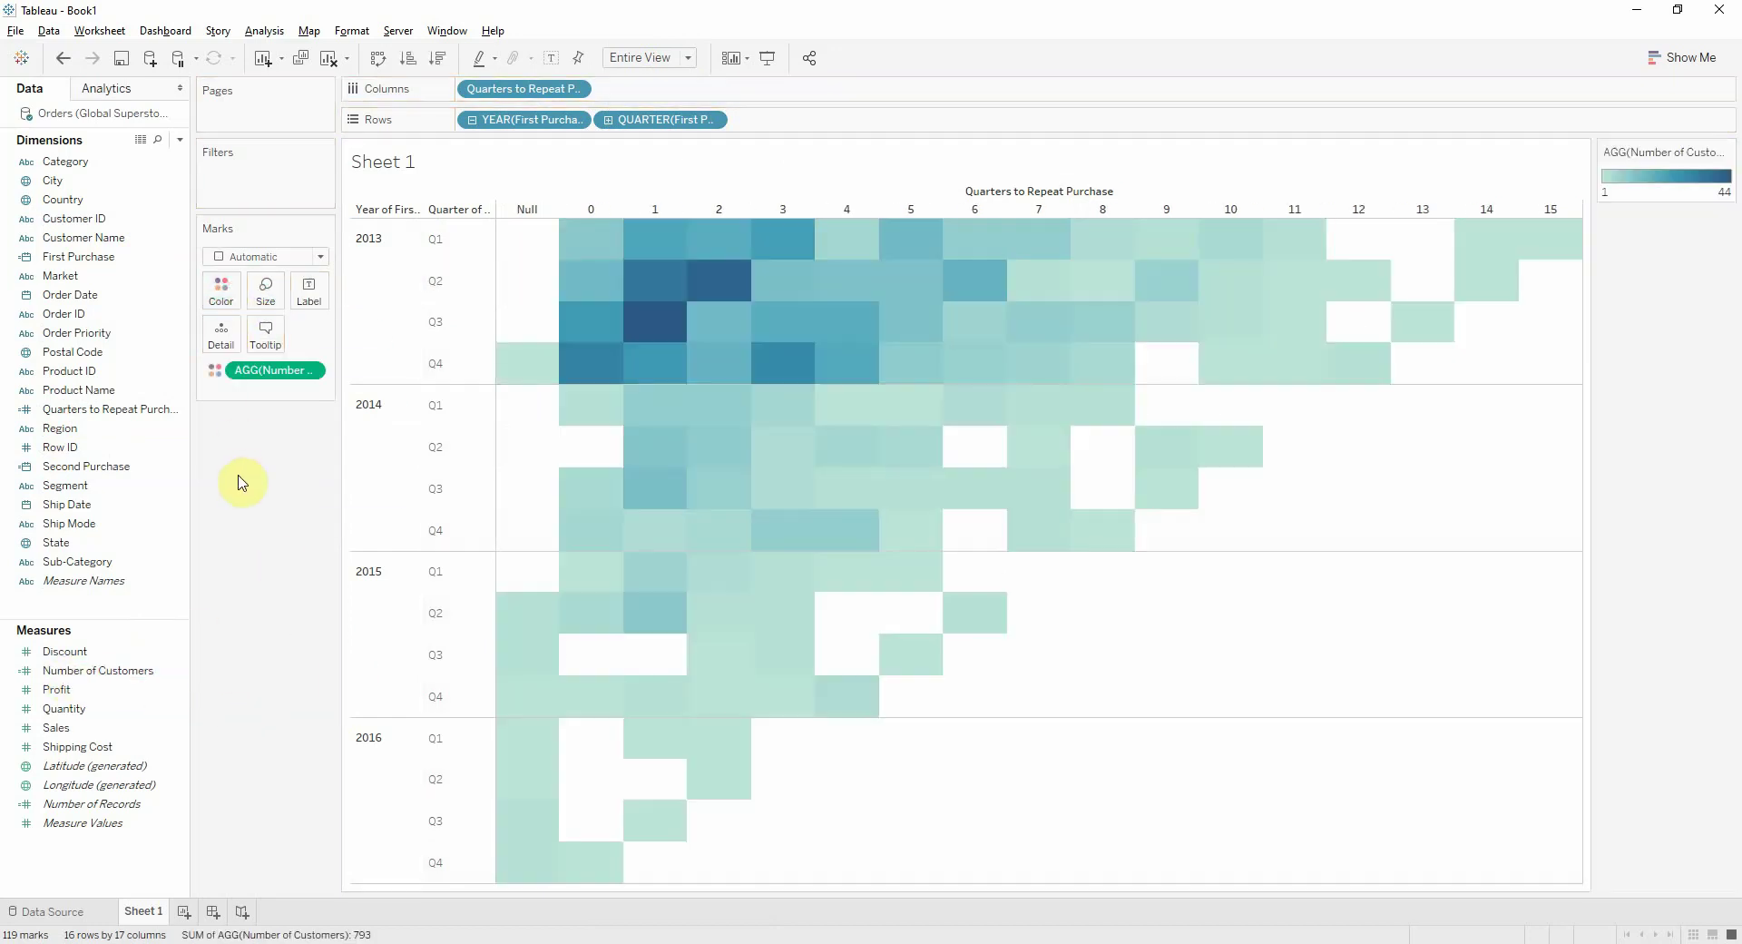
left_click(318, 292)
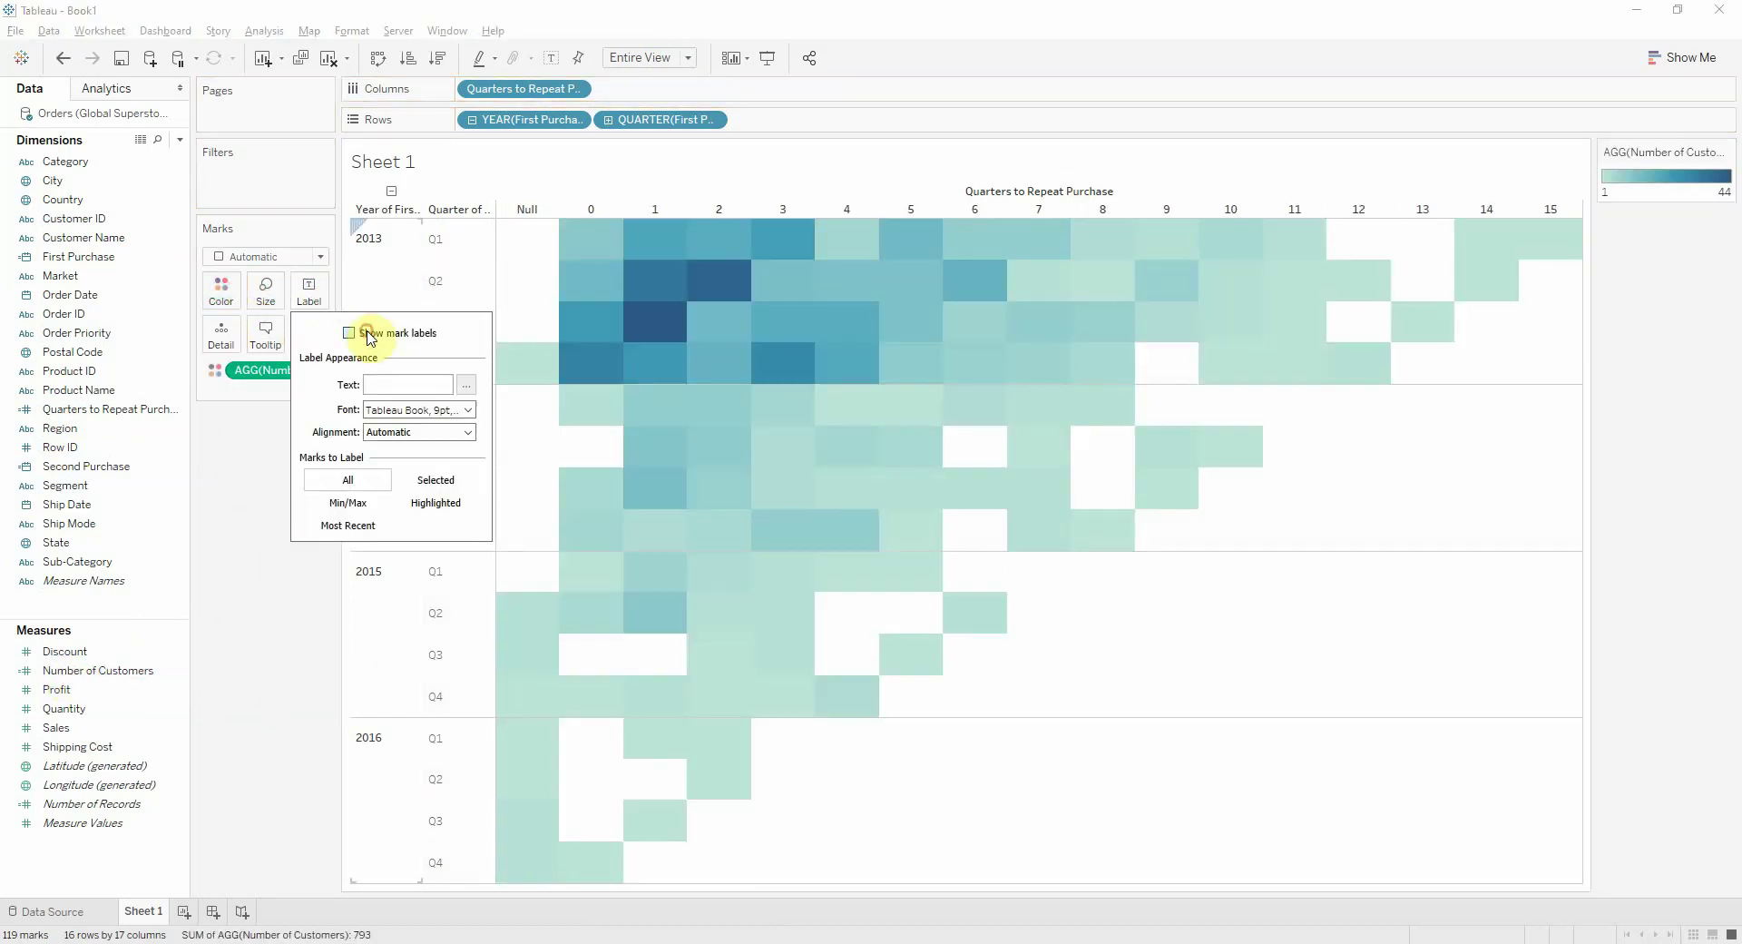
left_click(367, 334)
left_click(223, 626)
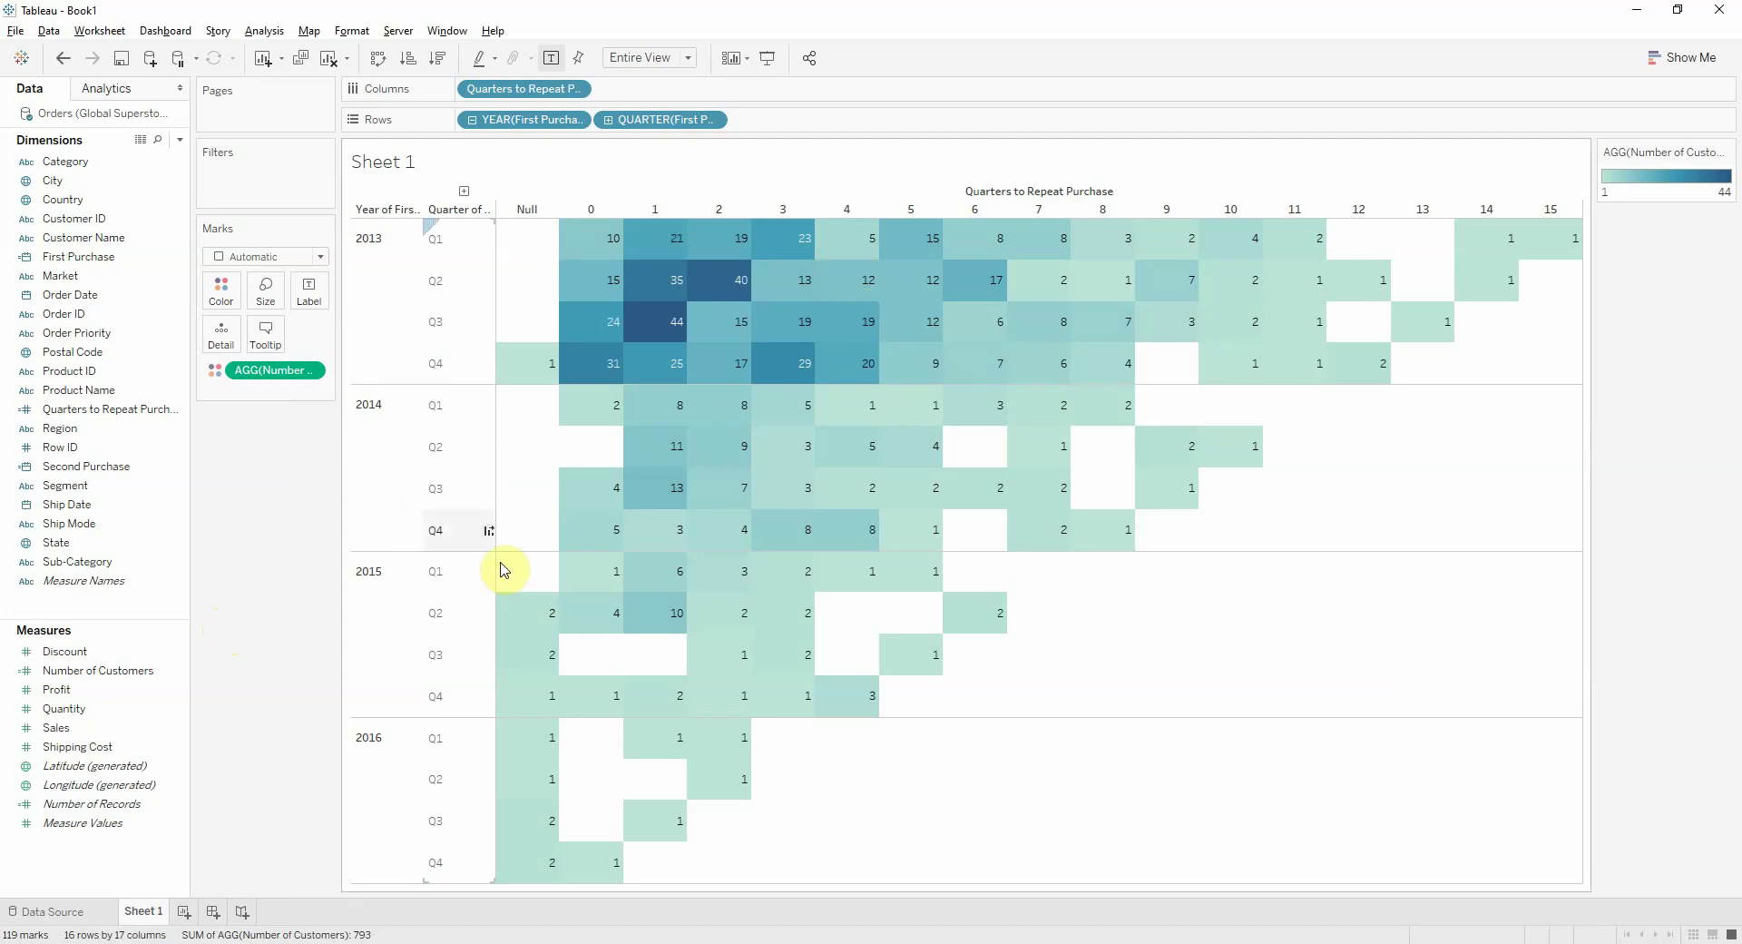
Inspect the Null column marks, including those from 2015 Q2 to 2016 Q4
left_click_drag(527, 319, 519, 874)
left_click(545, 518)
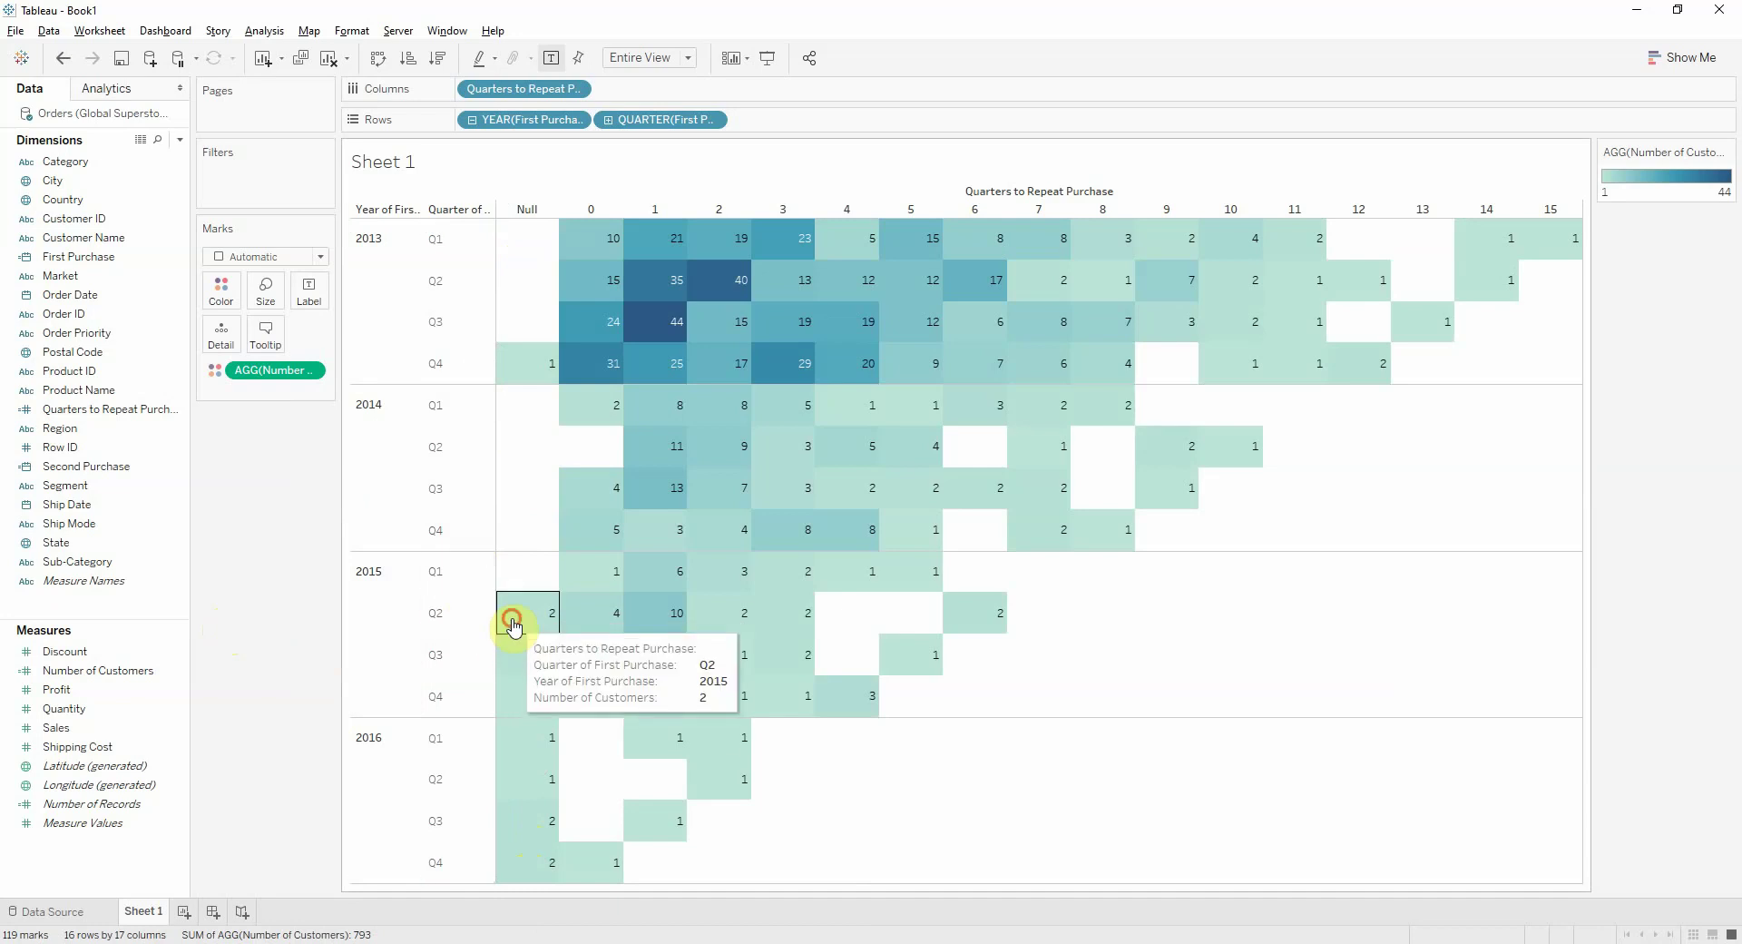
left_click_drag(512, 619, 536, 866)
left_click(1100, 721)
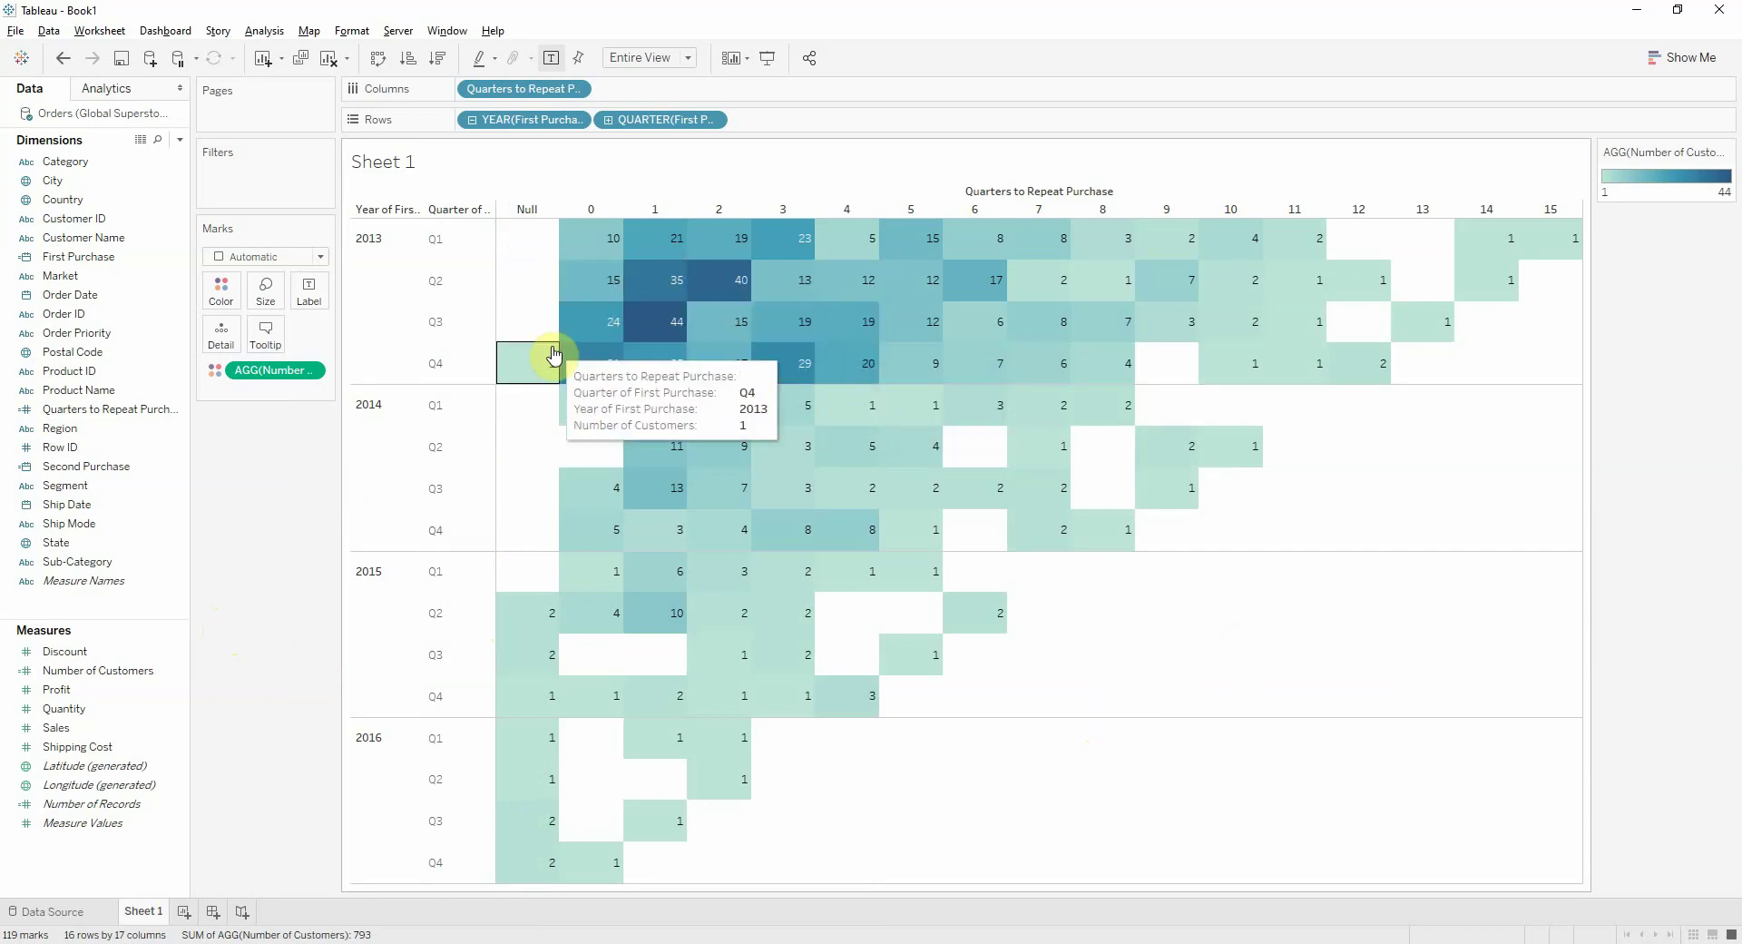
mouse_move(653, 310)
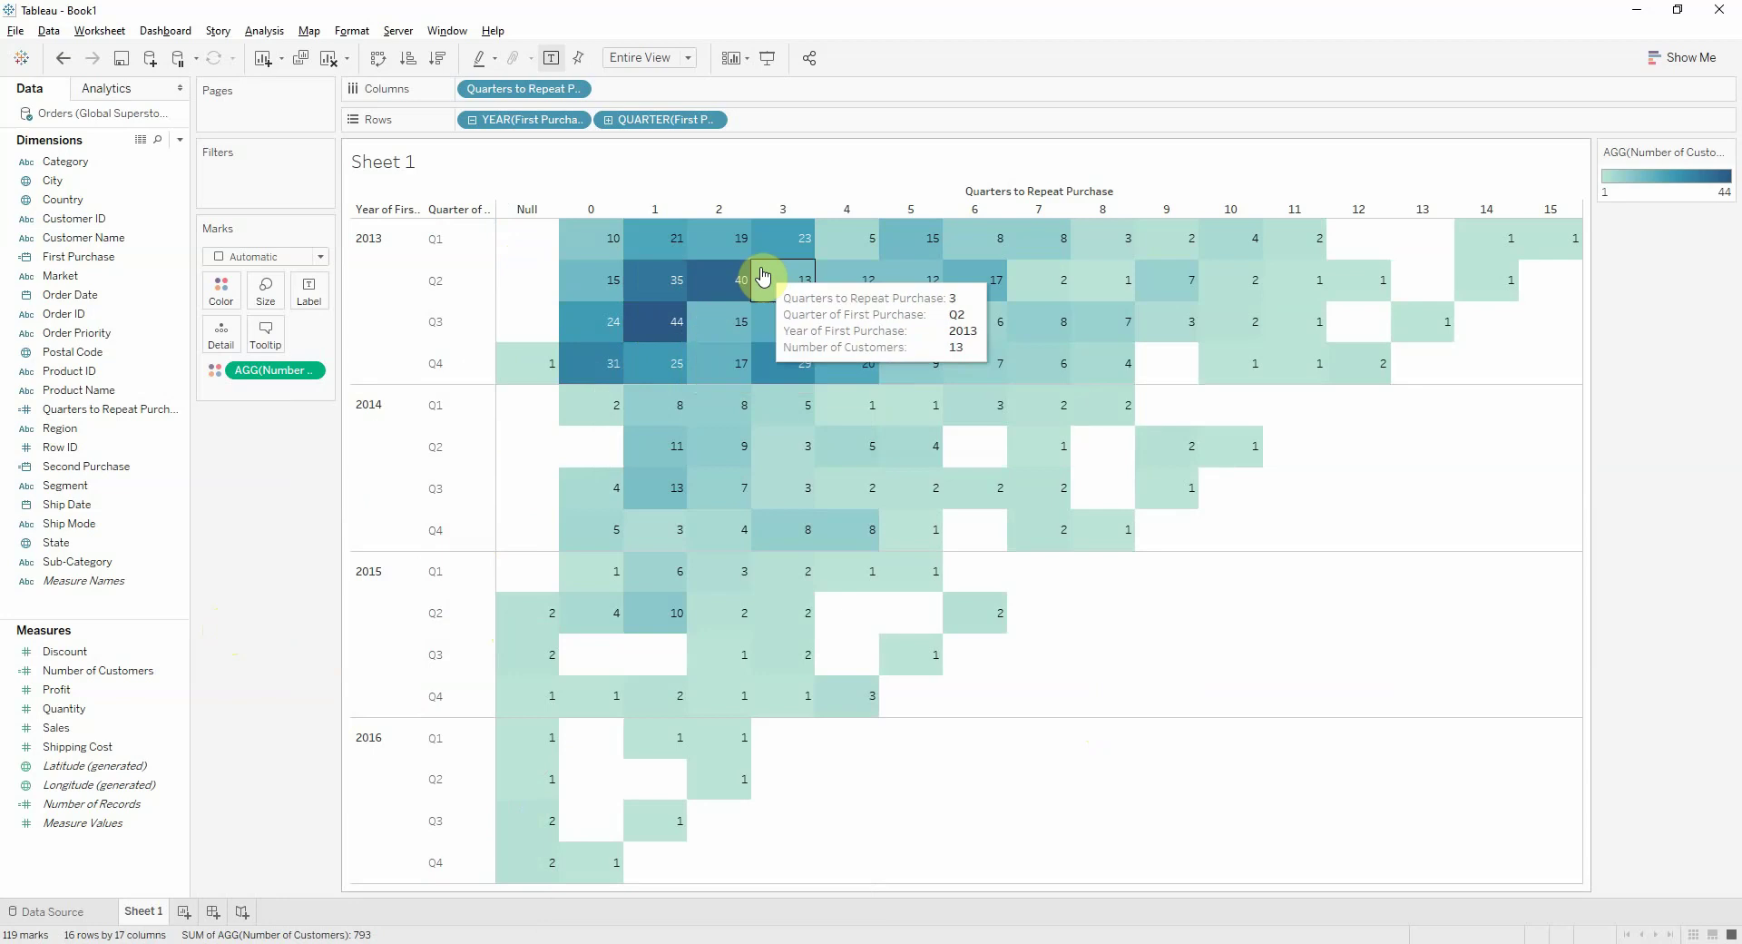
mouse_move(607, 370)
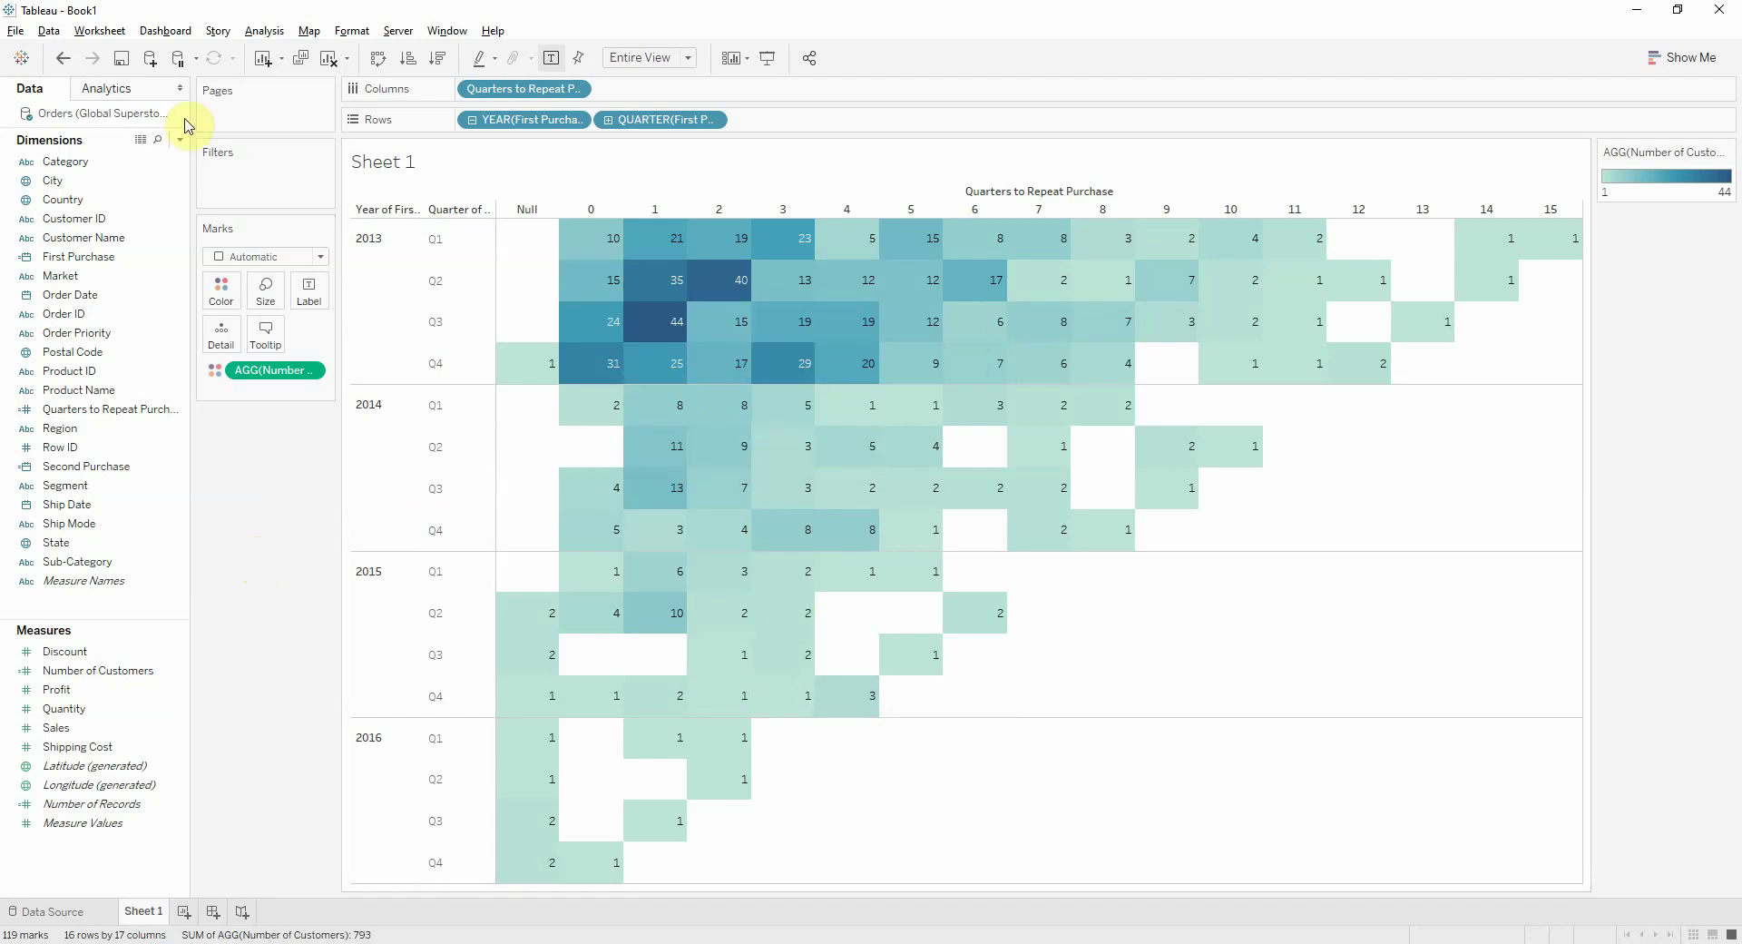
Drag Totals from the Analytics pane to add a grand total row and column, 793 overall
left_click(112, 90)
left_click_drag(49, 231, 575, 361)
left_click_drag(619, 310, 614, 231)
left_click_drag(75, 218, 708, 227)
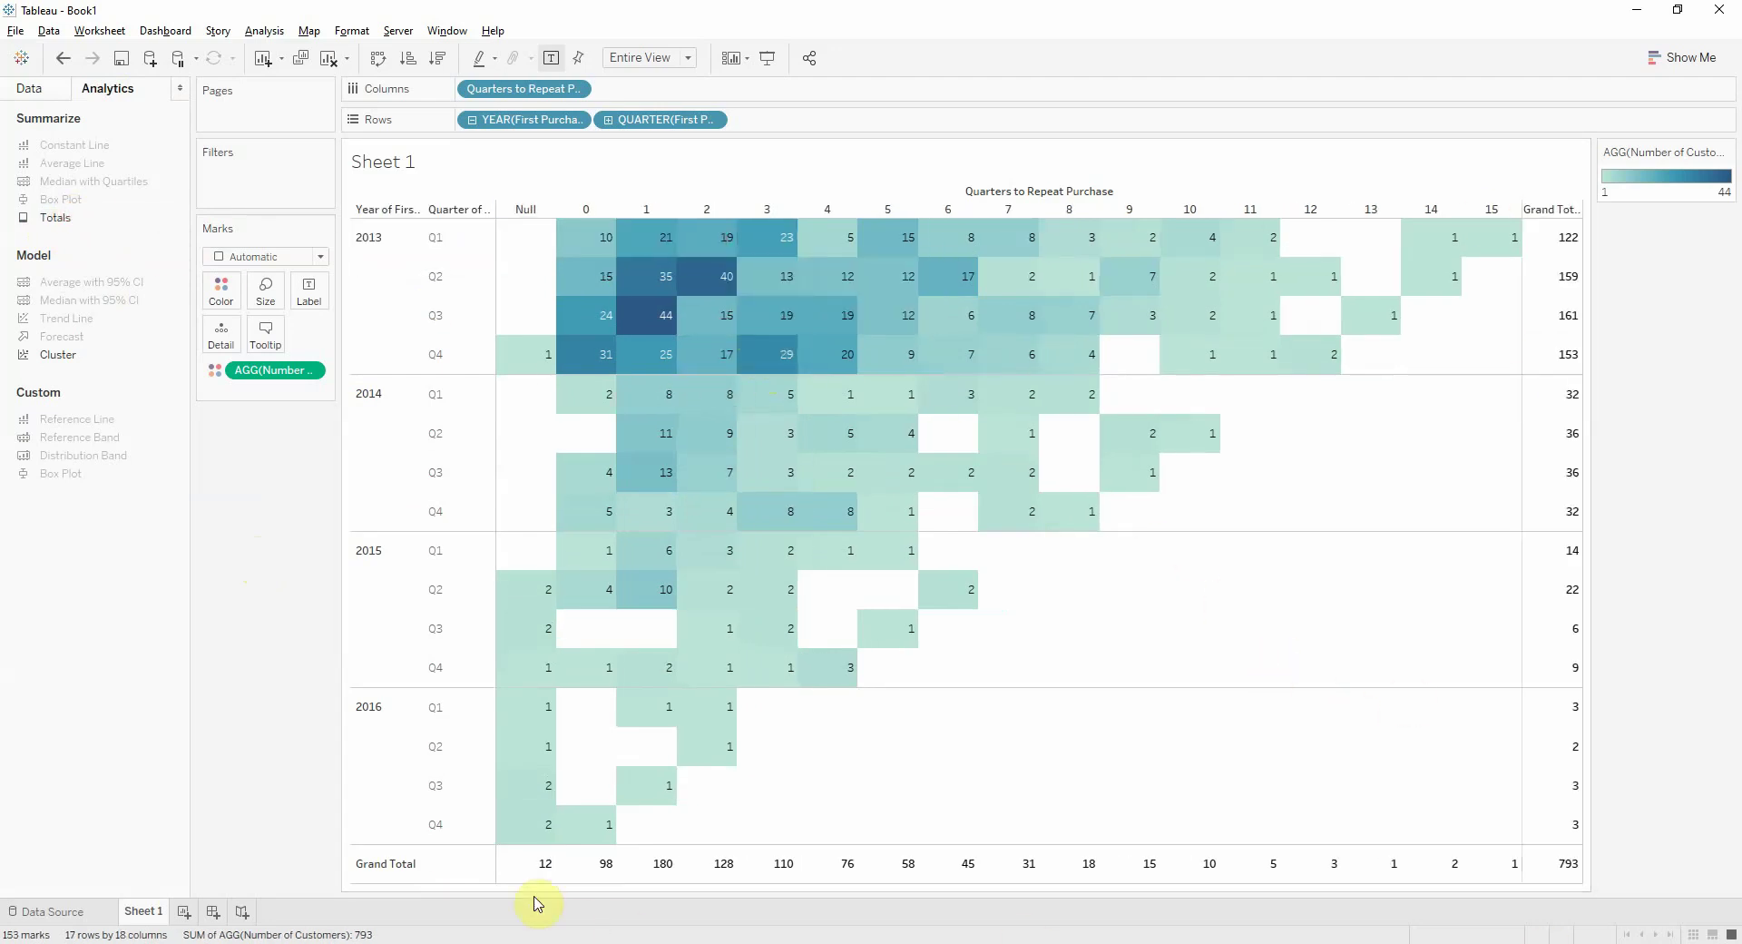
left_click(626, 234)
mouse_move(667, 885)
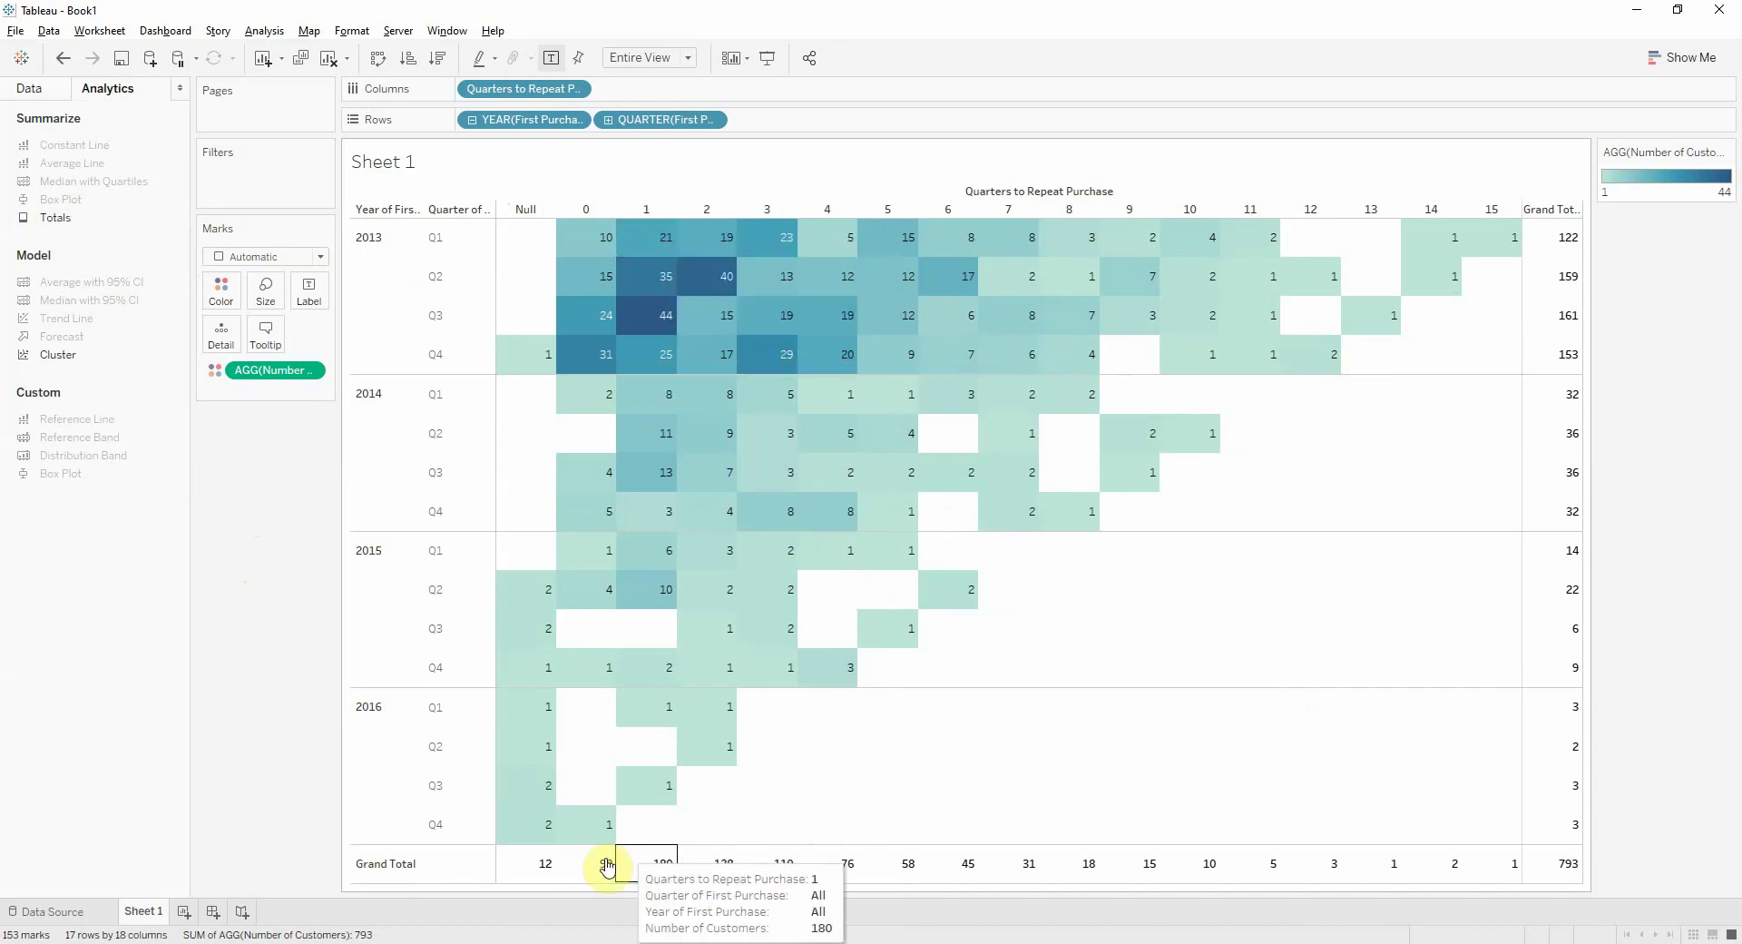
Apply a Percent of Total quick table calculation to Number of Customers
mouse_move(1085, 862)
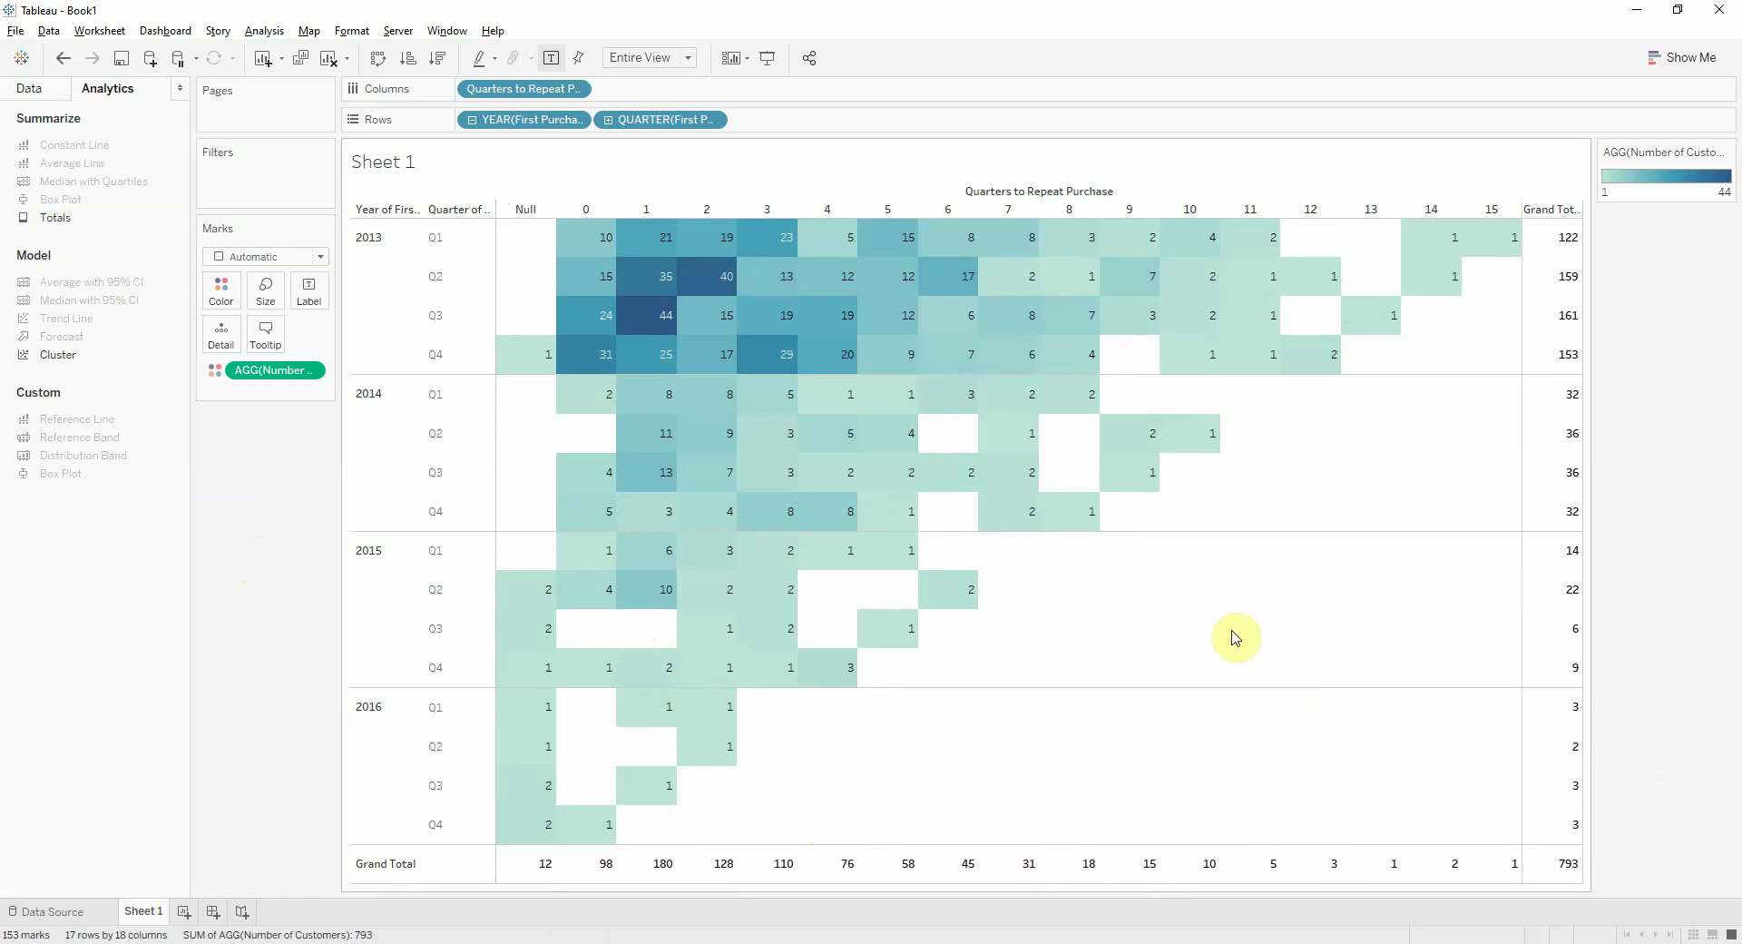
left_click(30, 88)
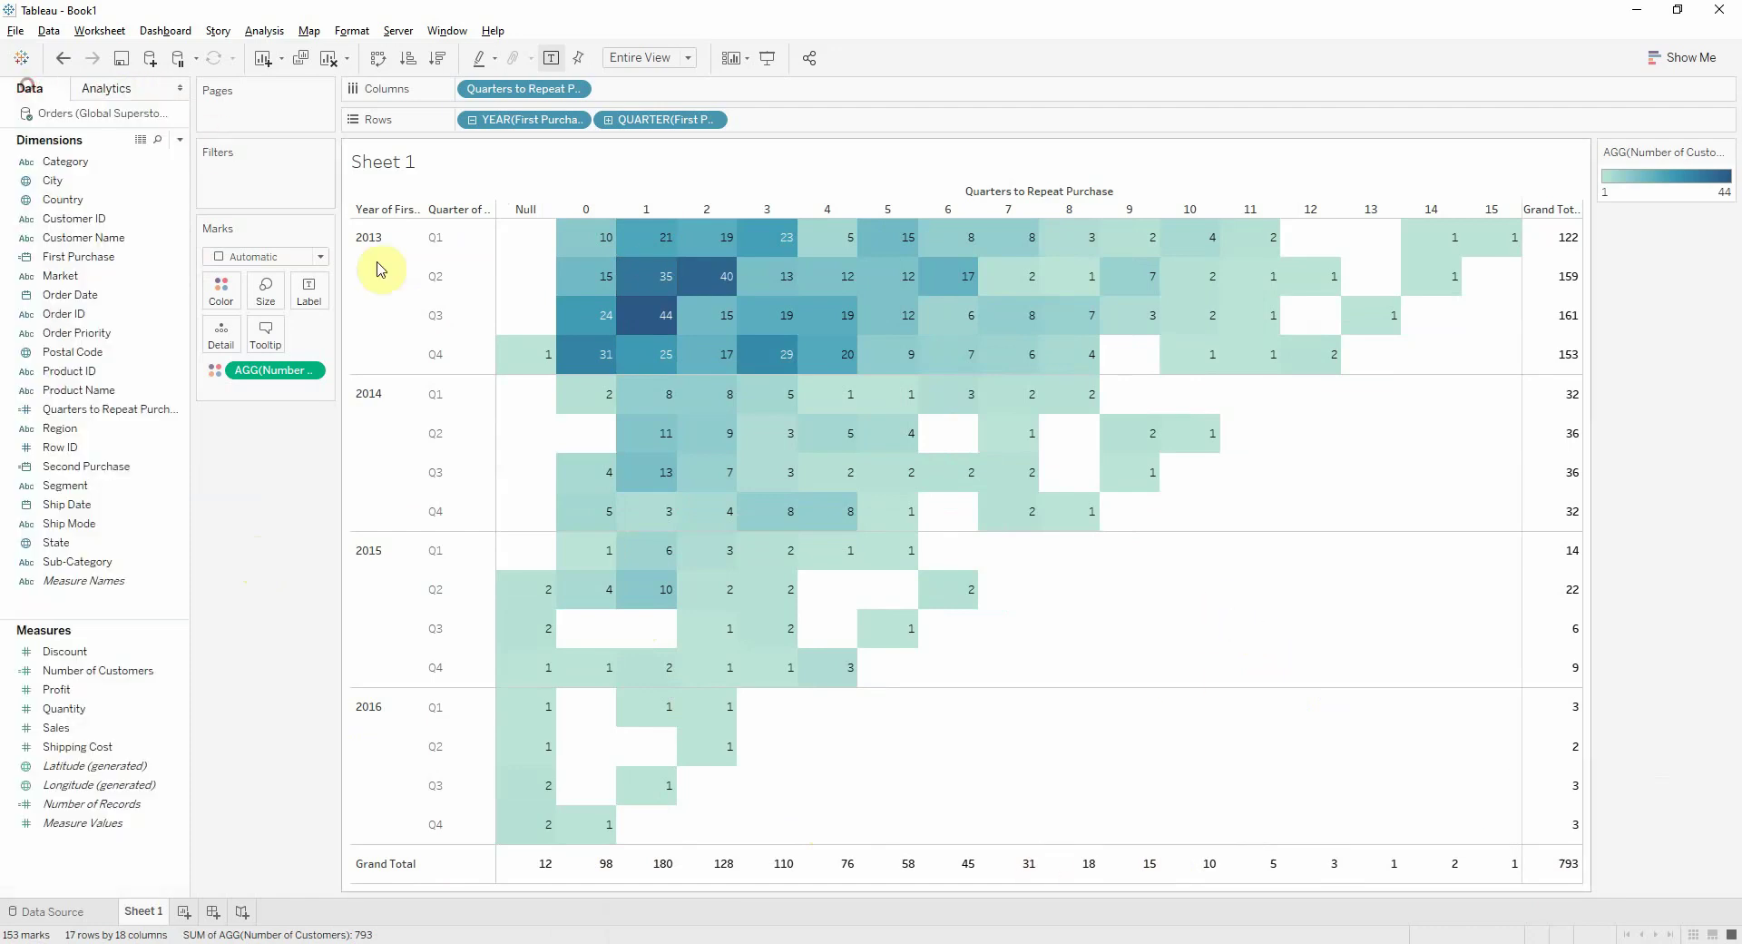
right_click(257, 371)
mouse_move(399, 612)
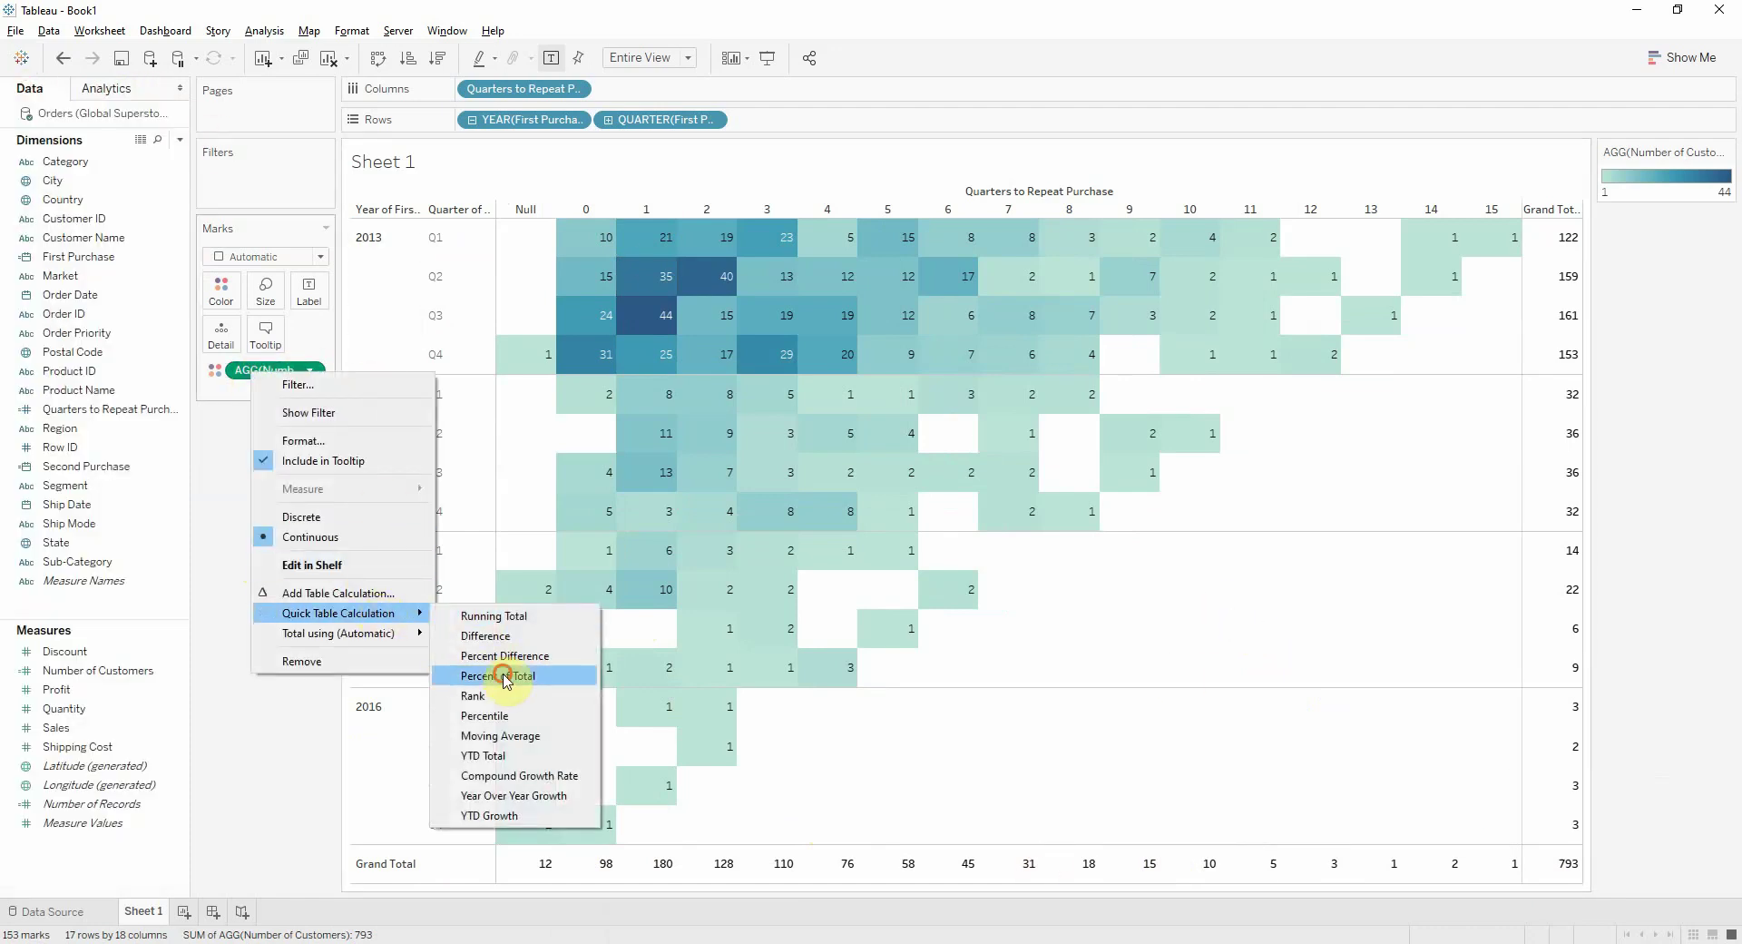
left_click(467, 673)
Compute the percent calculation using Table, e.g. 22.70% repeating after 1 quarter
right_click(281, 382)
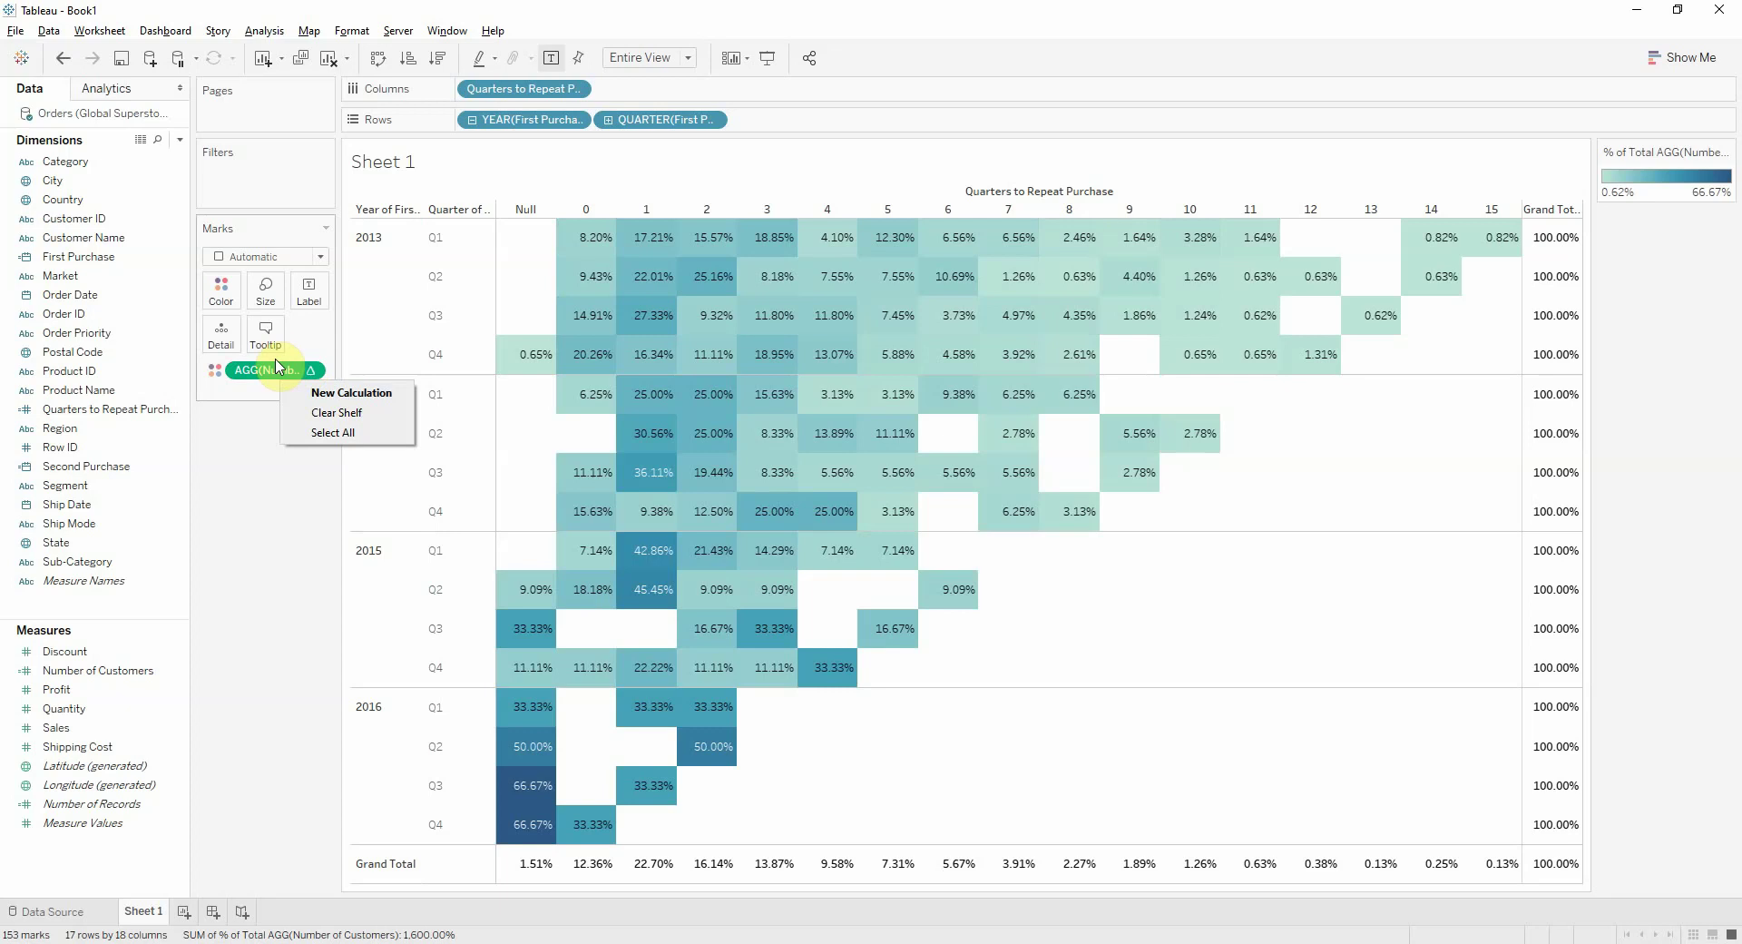
right_click(275, 369)
mouse_move(399, 583)
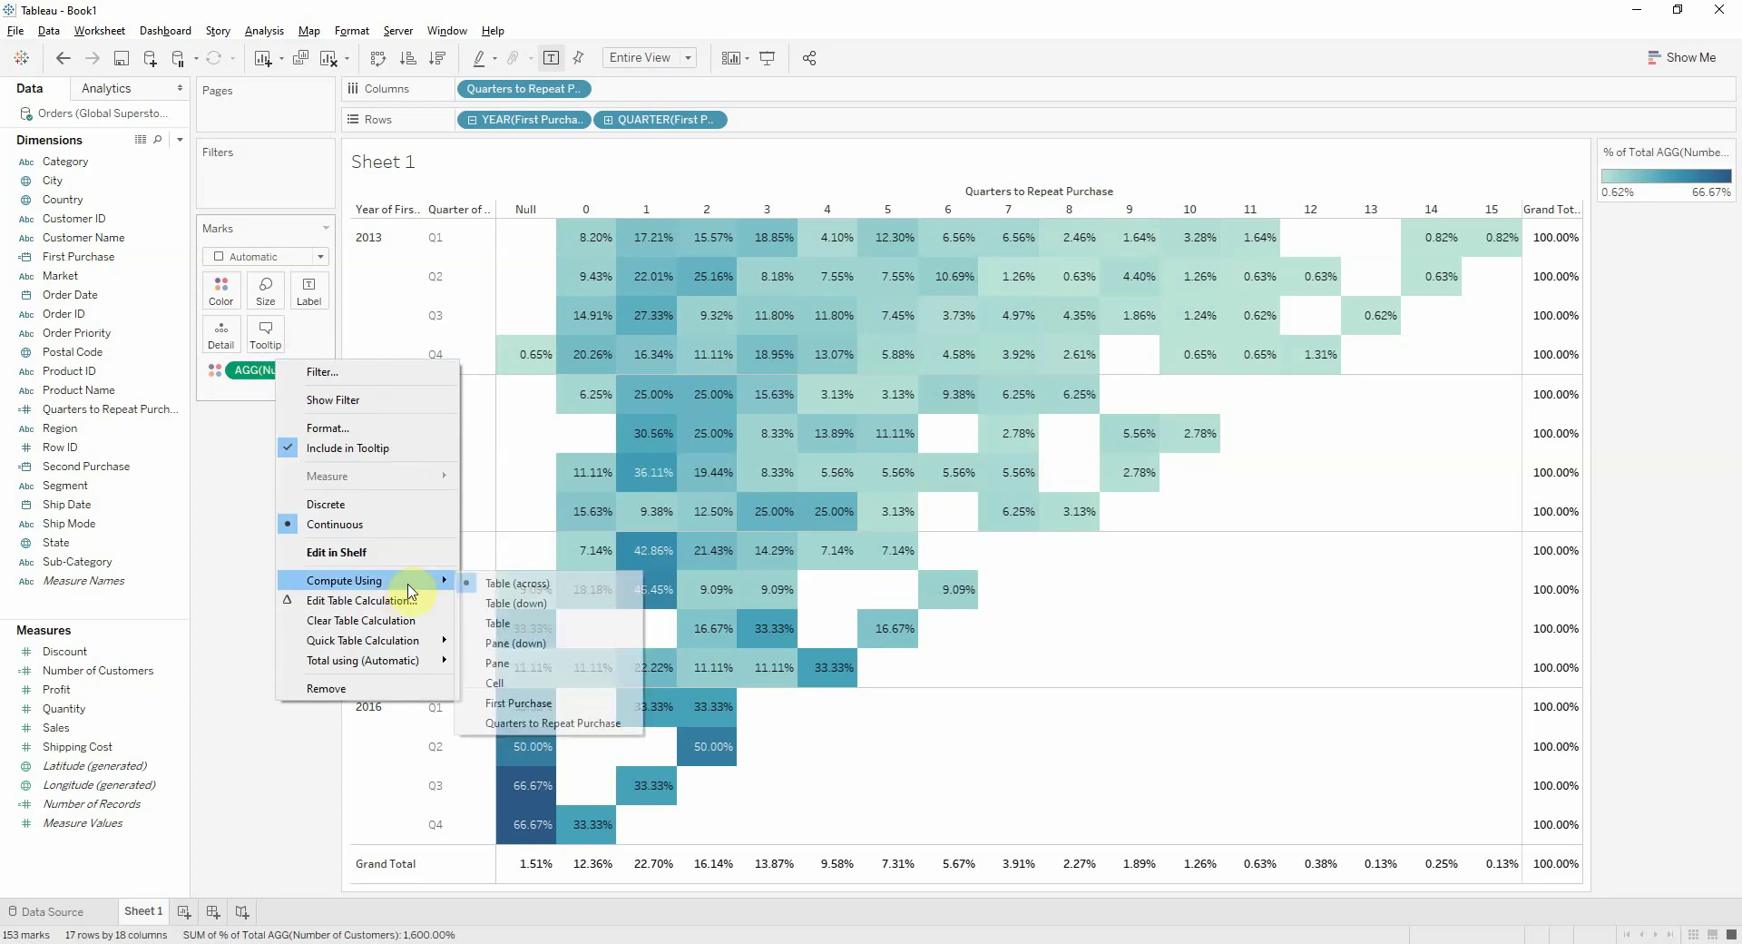
left_click(522, 611)
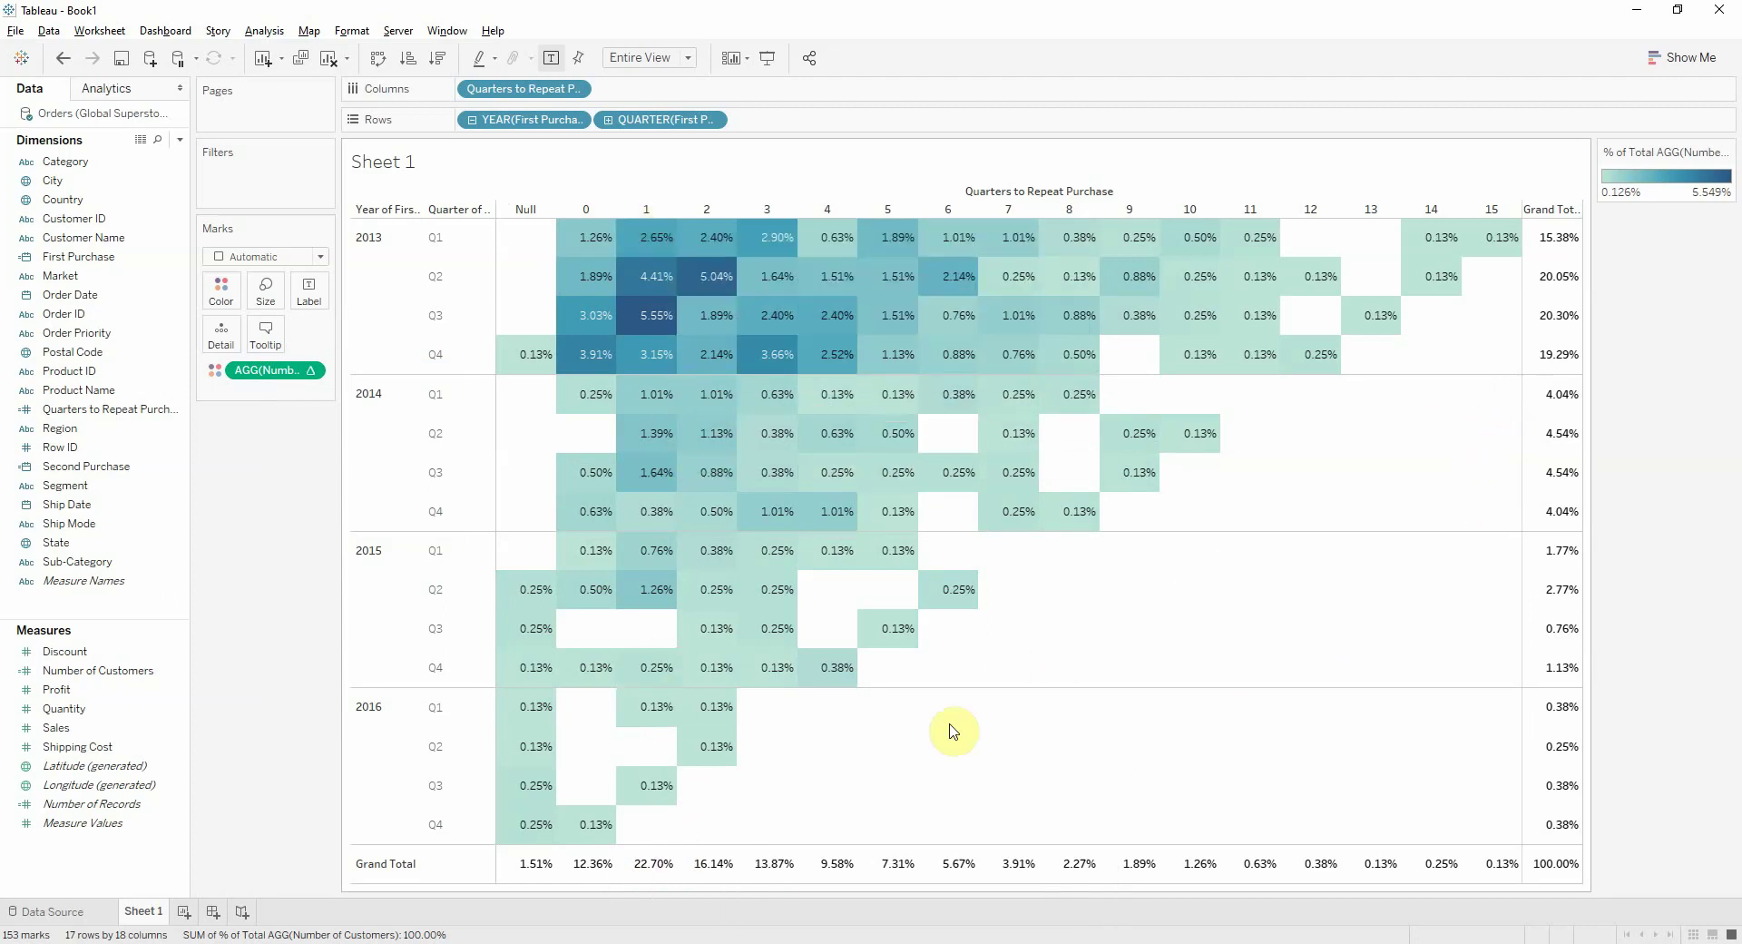
left_click_drag(1554, 242, 1553, 359)
left_click(1681, 376)
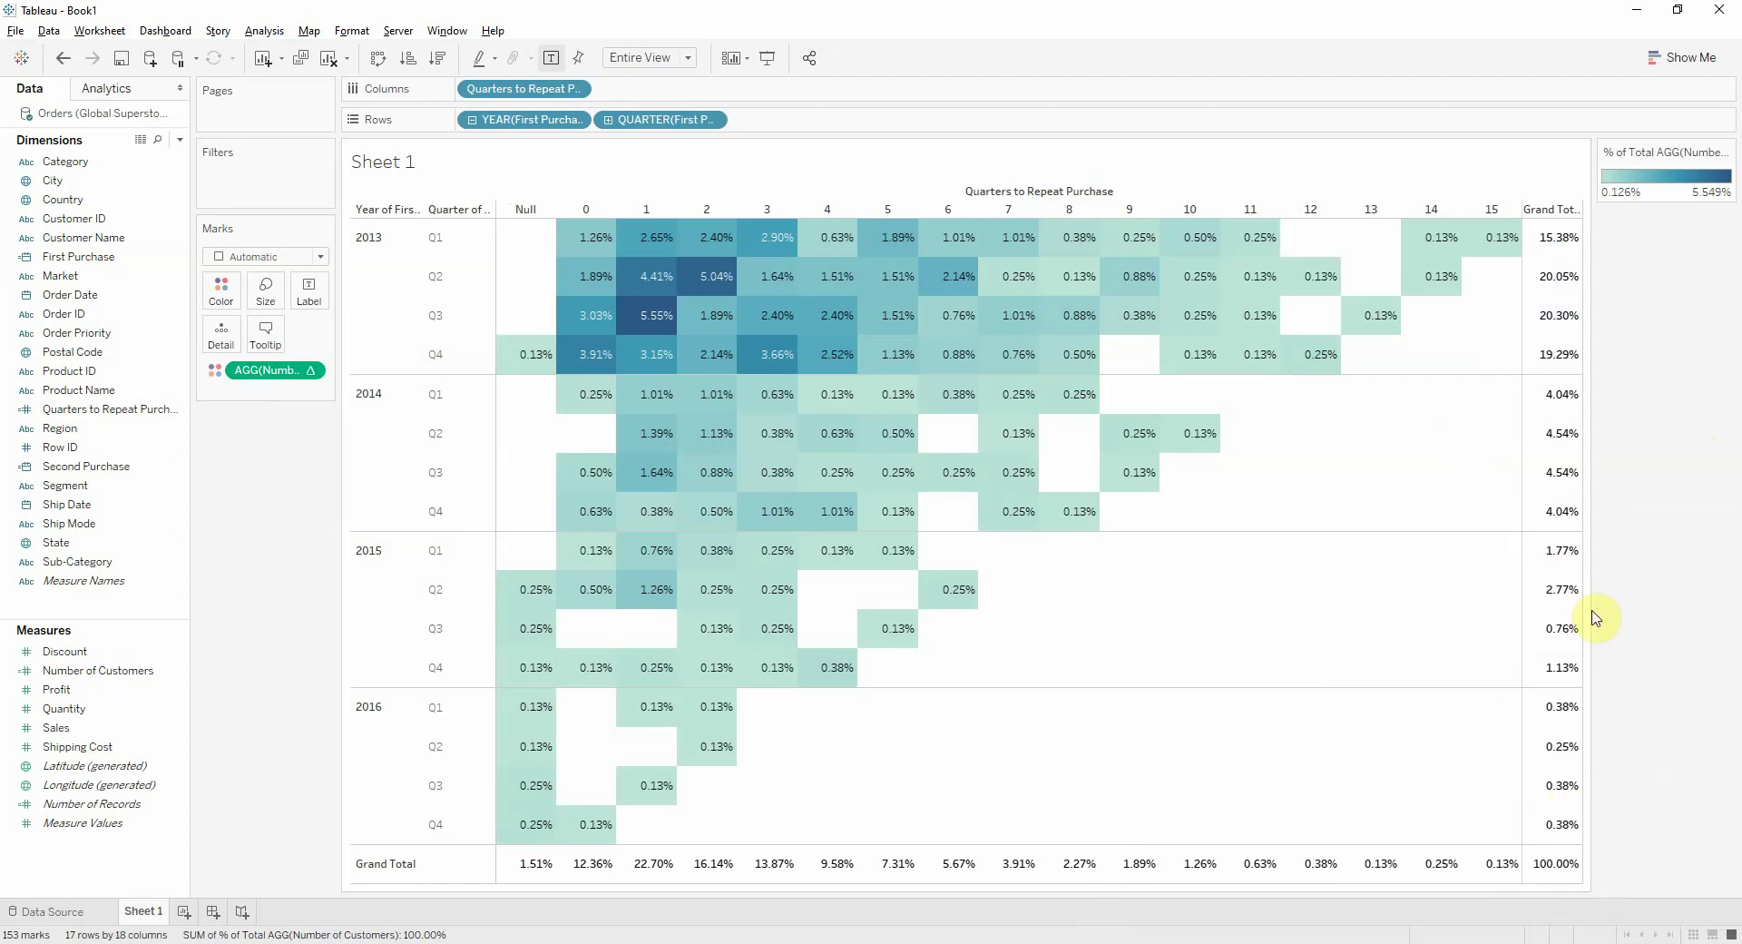
mouse_move(1561, 640)
left_click(1294, 617)
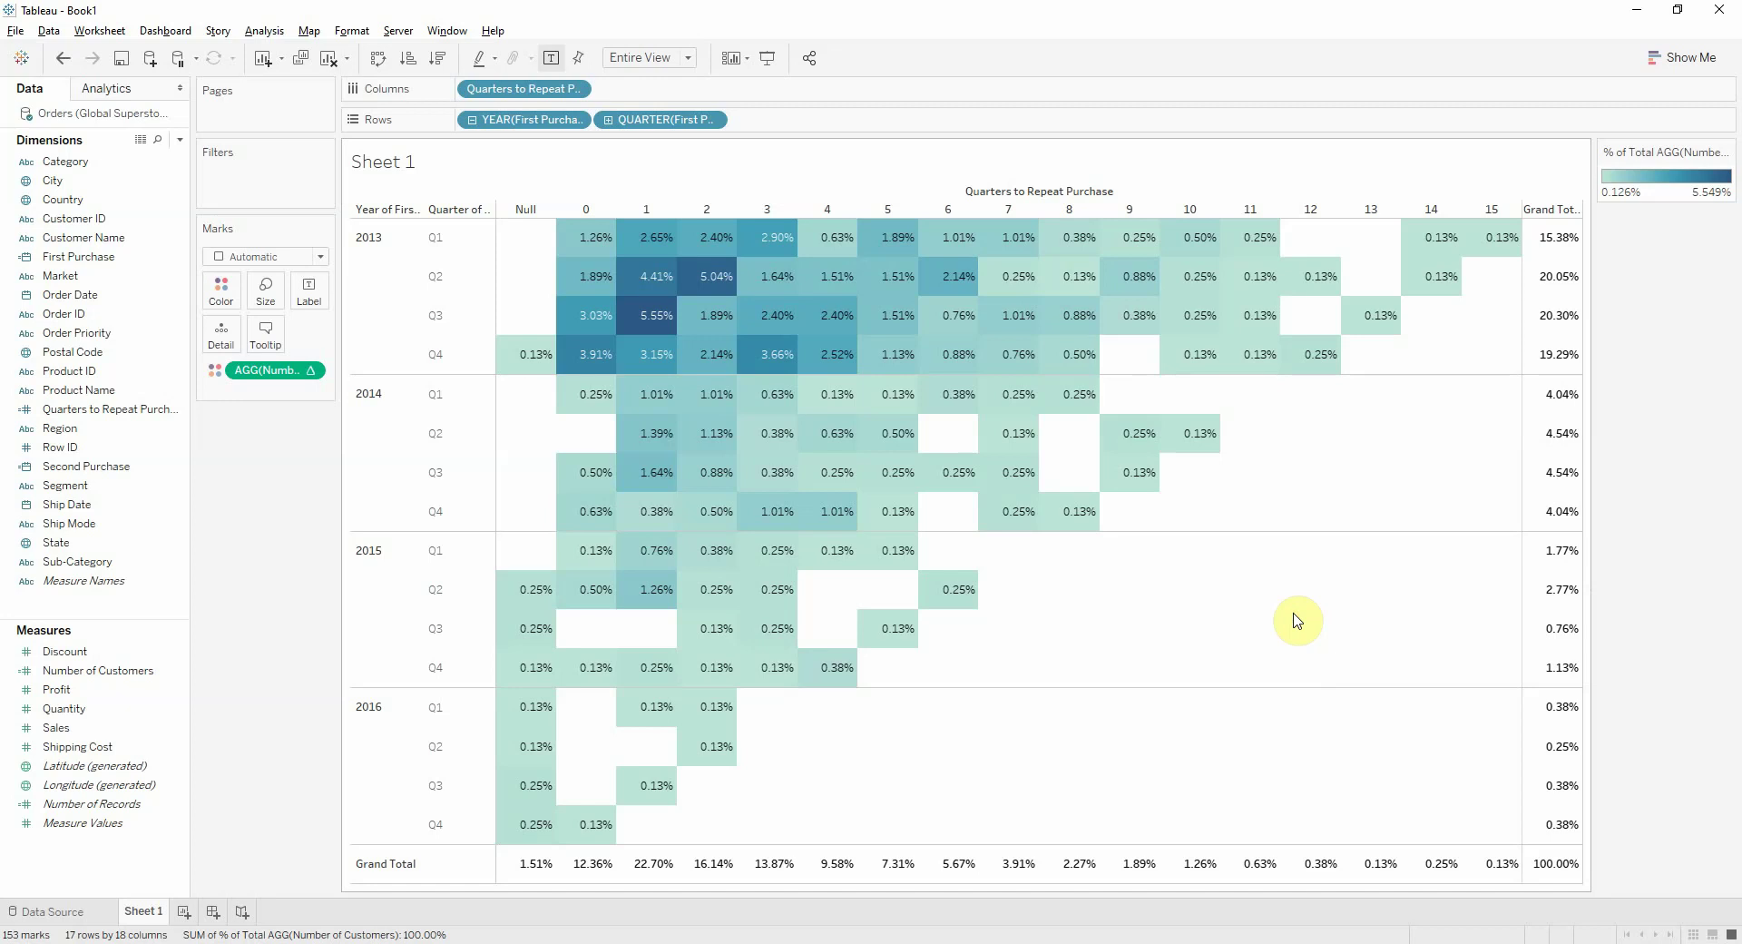